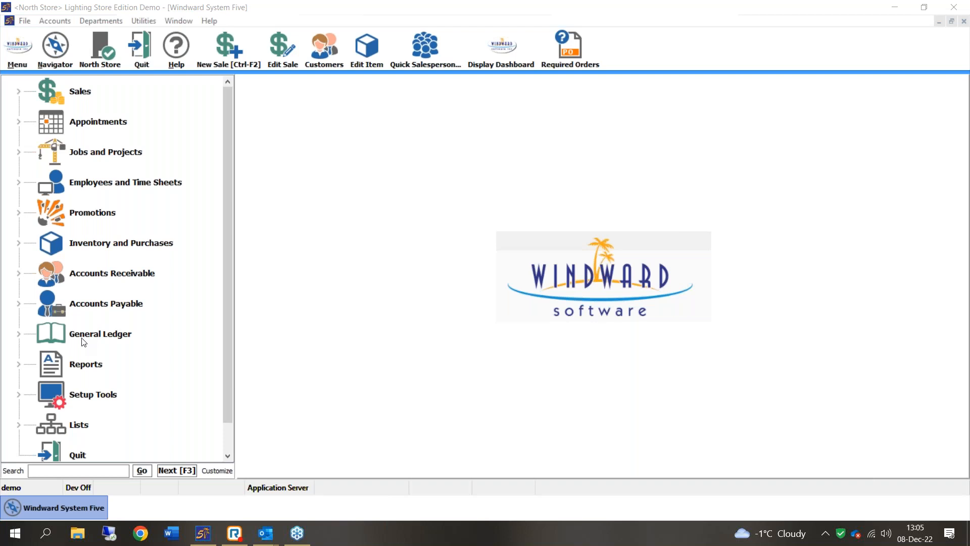
- Create a new C Cash sale invoice for the construction customer entered by name
click(88, 100)
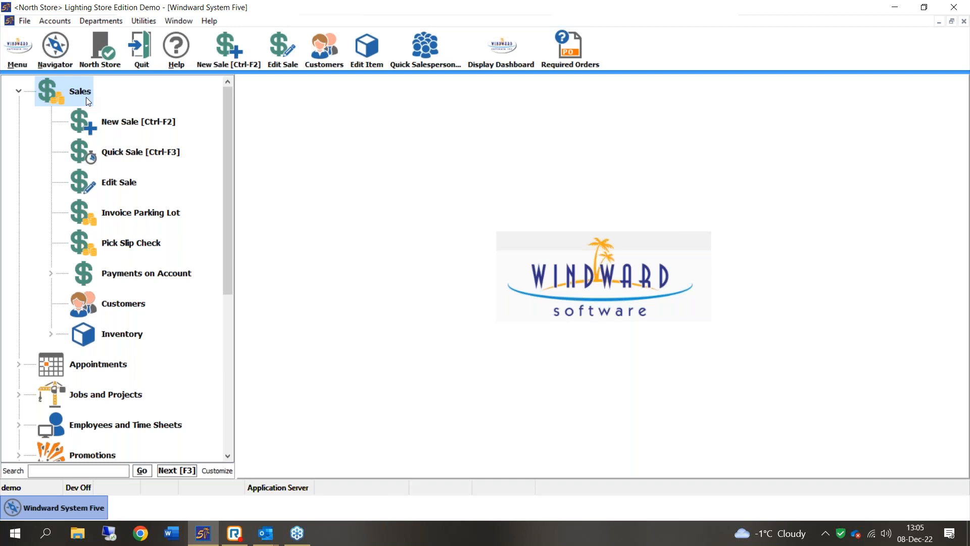
click(123, 116)
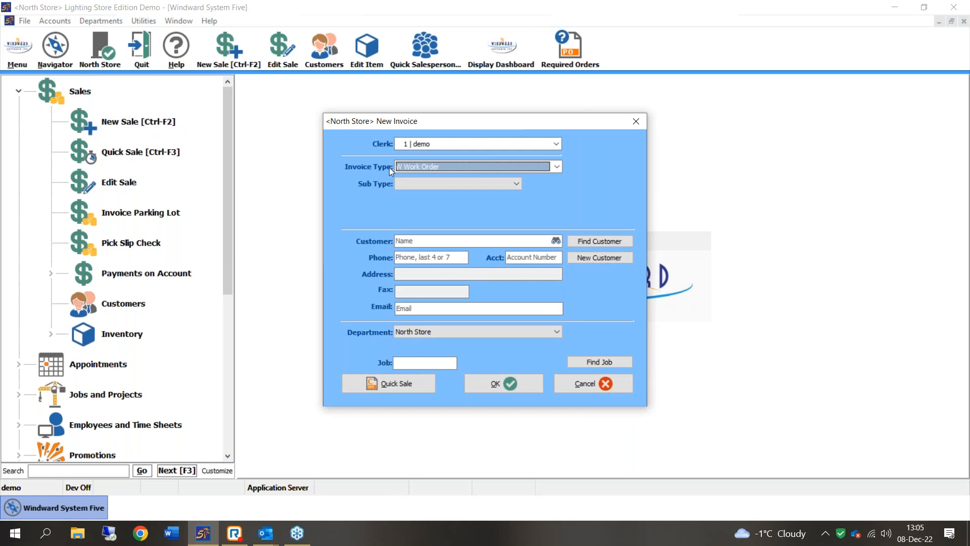
click(403, 169)
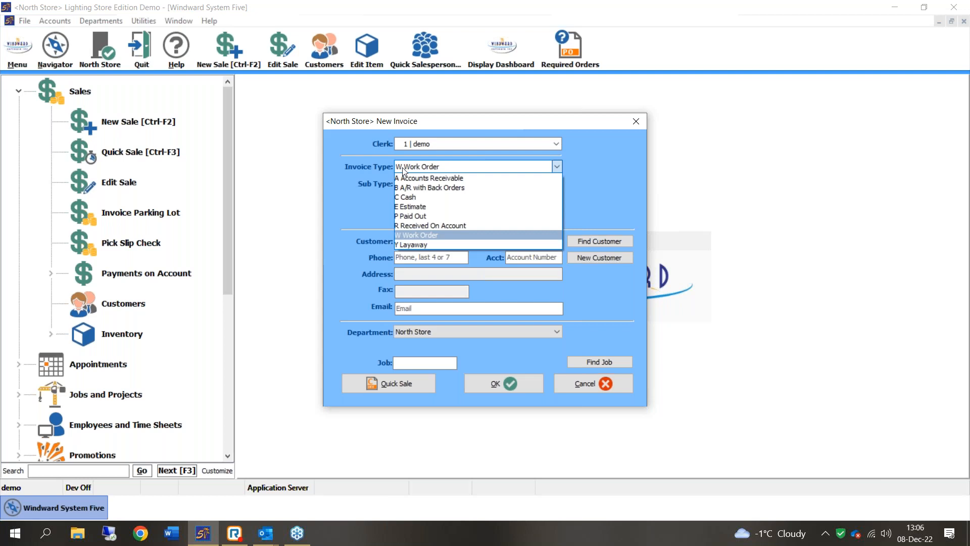
click(410, 197)
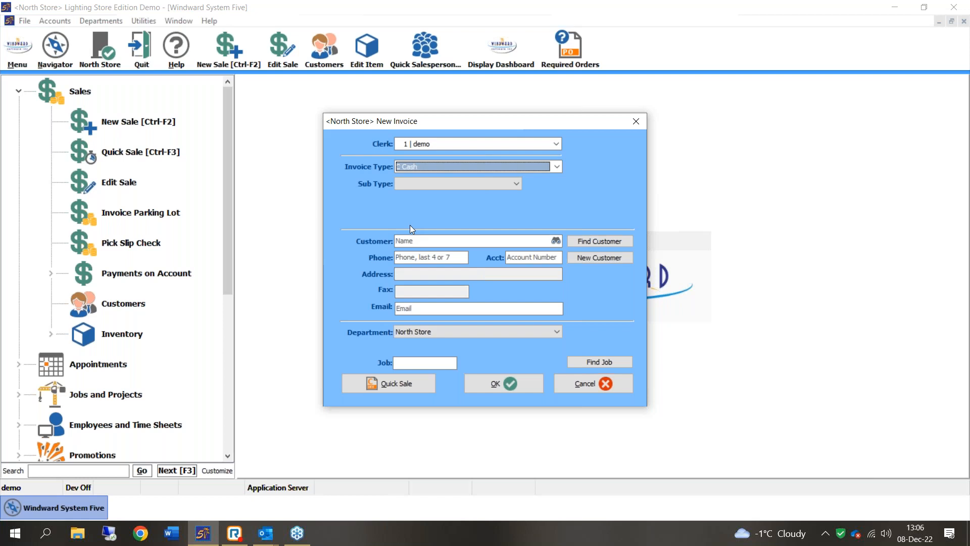
click(410, 240)
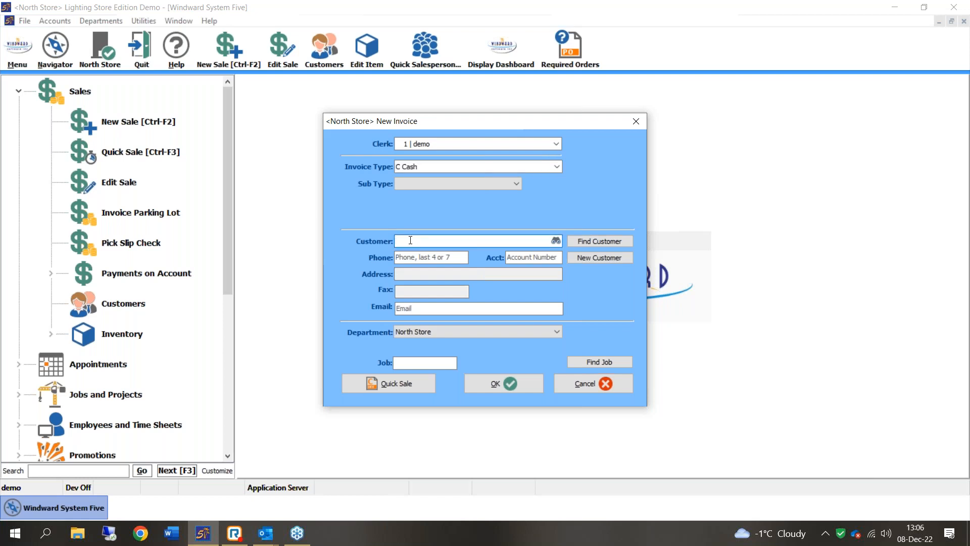
text(Smith Construction)
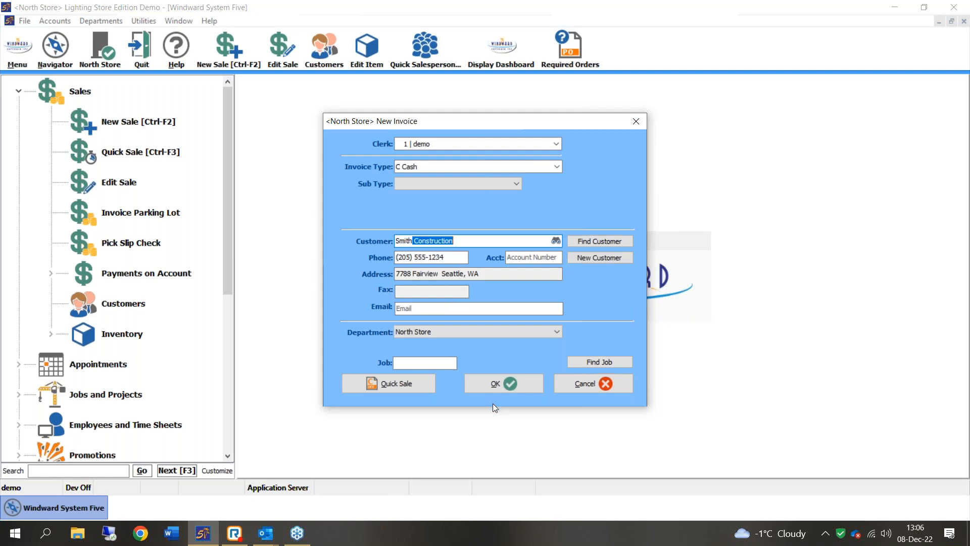
click(498, 378)
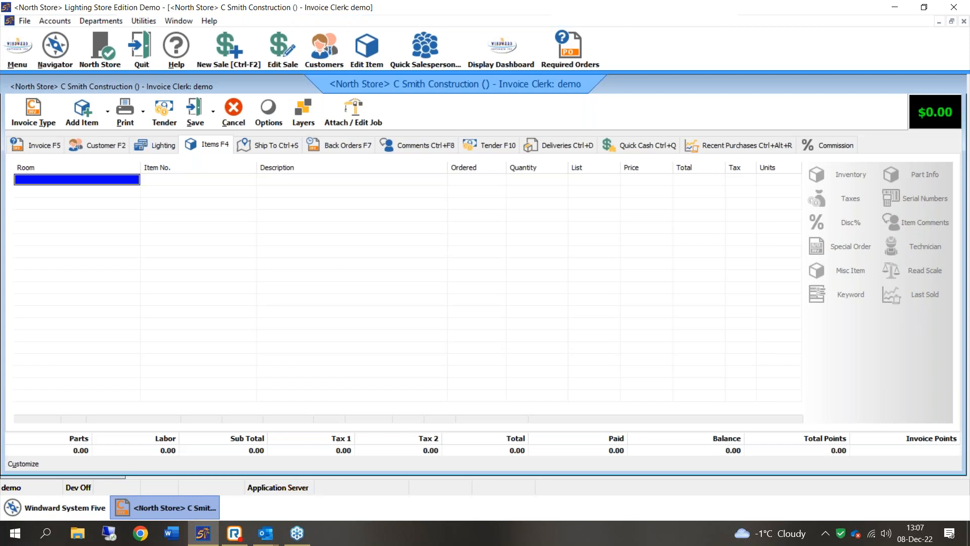
- Enter item number b1 on the first invoice line to bring up Part Find
key(Tab)
text(b1)
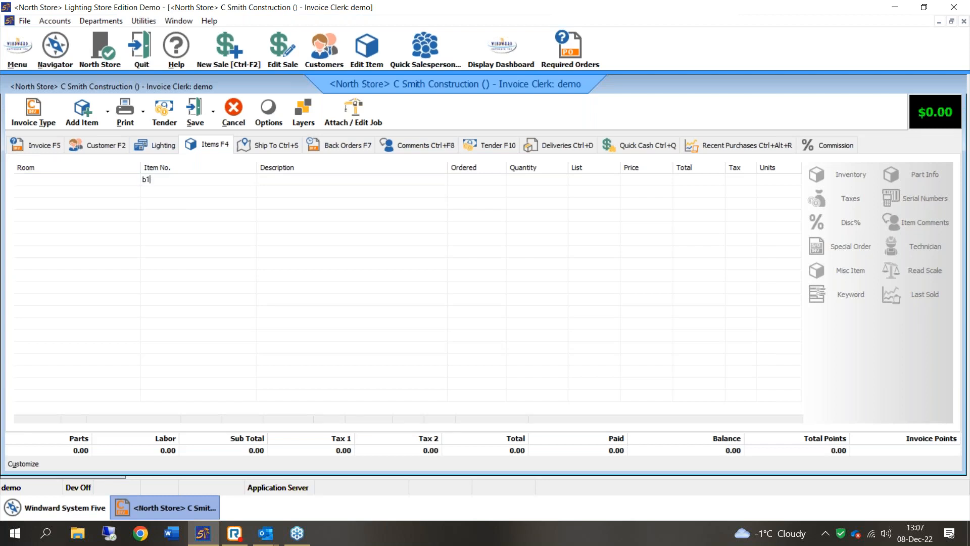
key(Return)
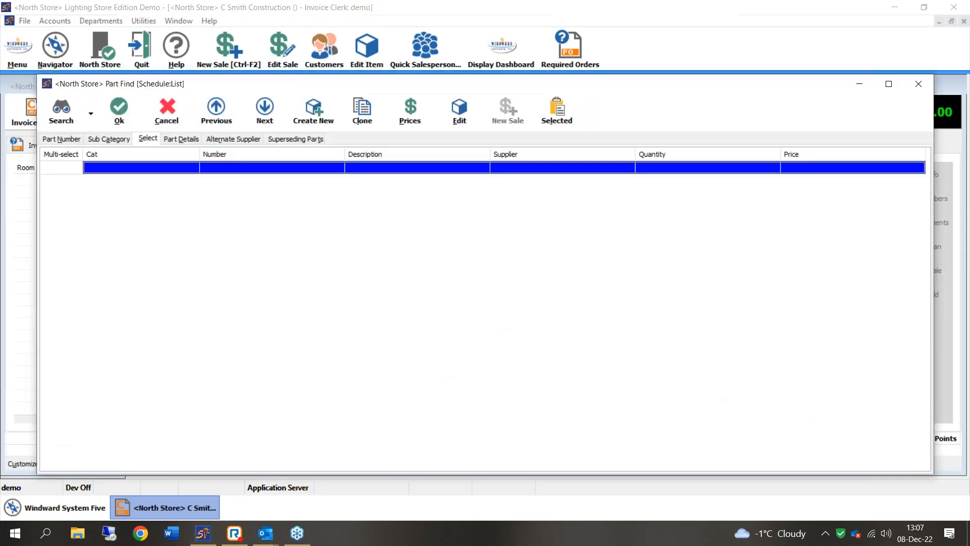
- List all parts, add one BRASS HALOGEN FAN, and assign it to LIVING ROOM
key(Escape)
text(a)
key(Return)
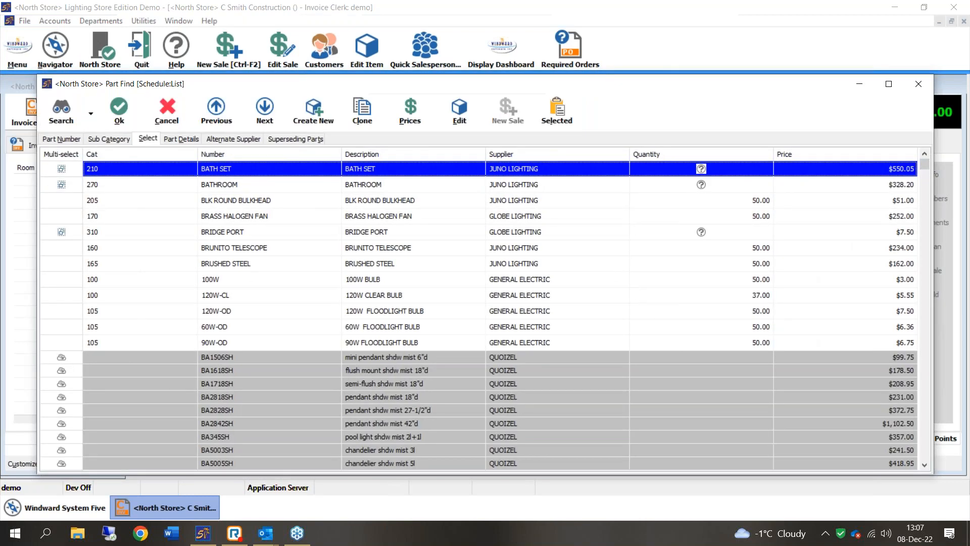
key(Down)
key(Down)
key(Down)
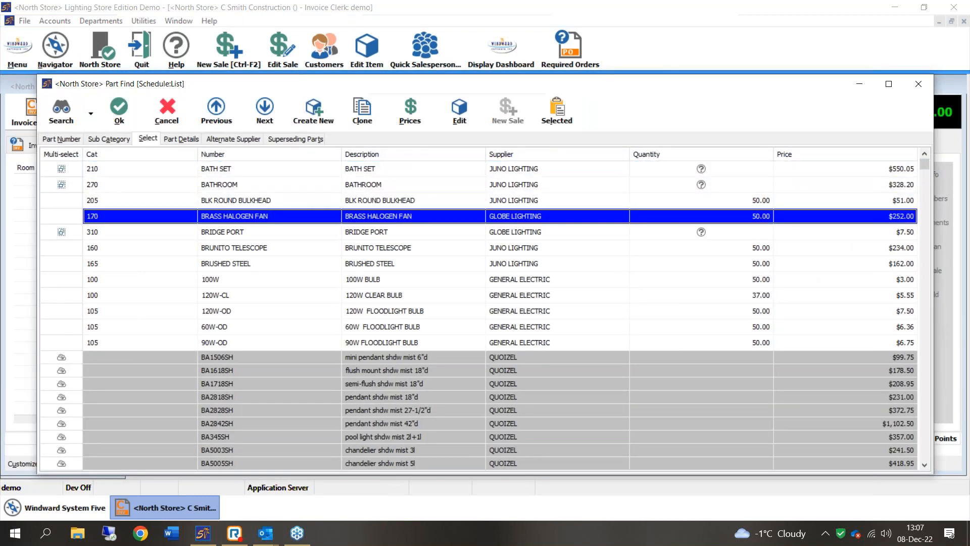
key(Return)
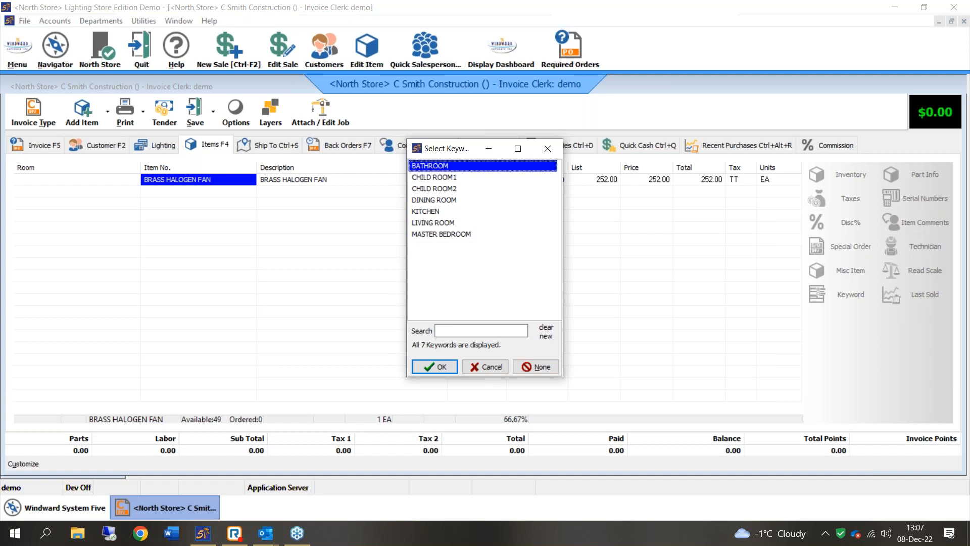
key(Down)
key(Down)
key(Down)
key(Down)
key(Down)
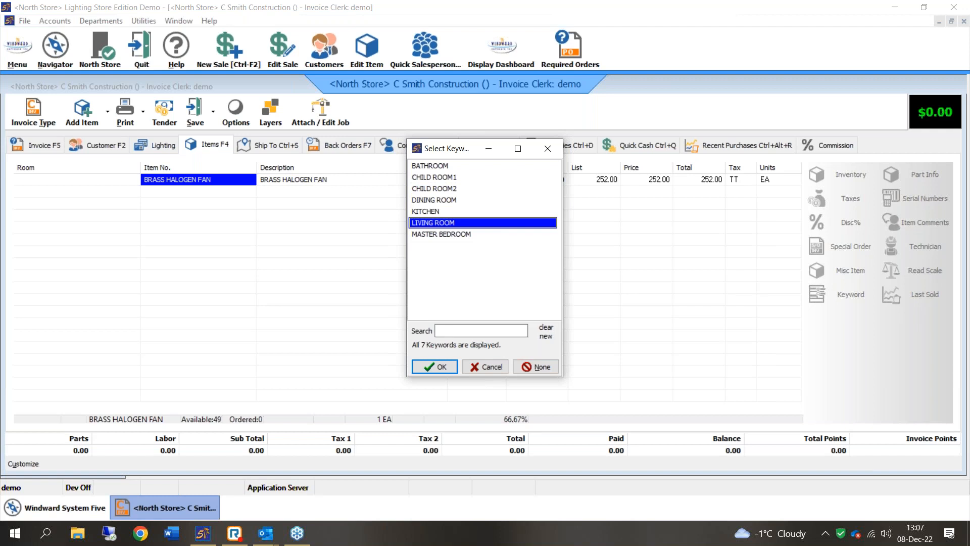
key(Return)
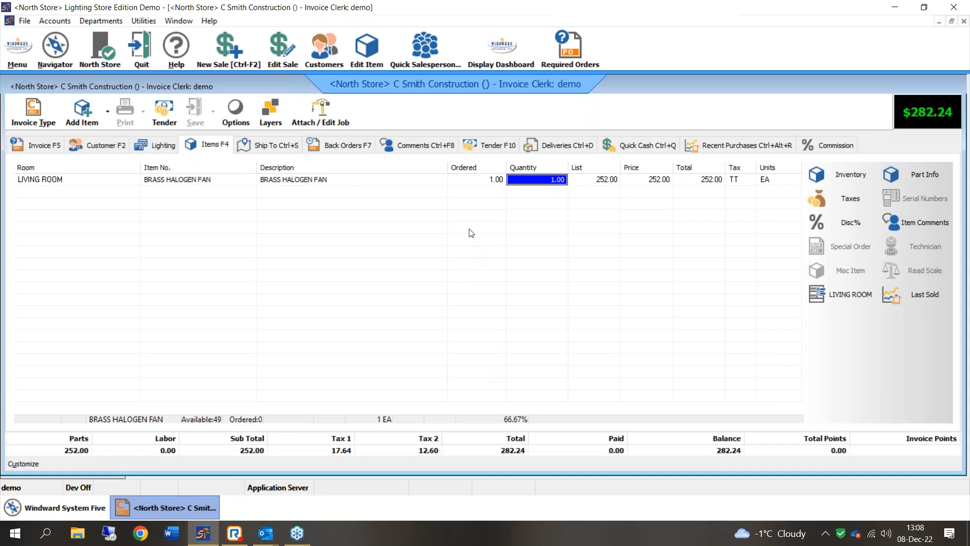
- Tender the full $282.24 as a debit payment, leaving a $0.00 balance
click(497, 147)
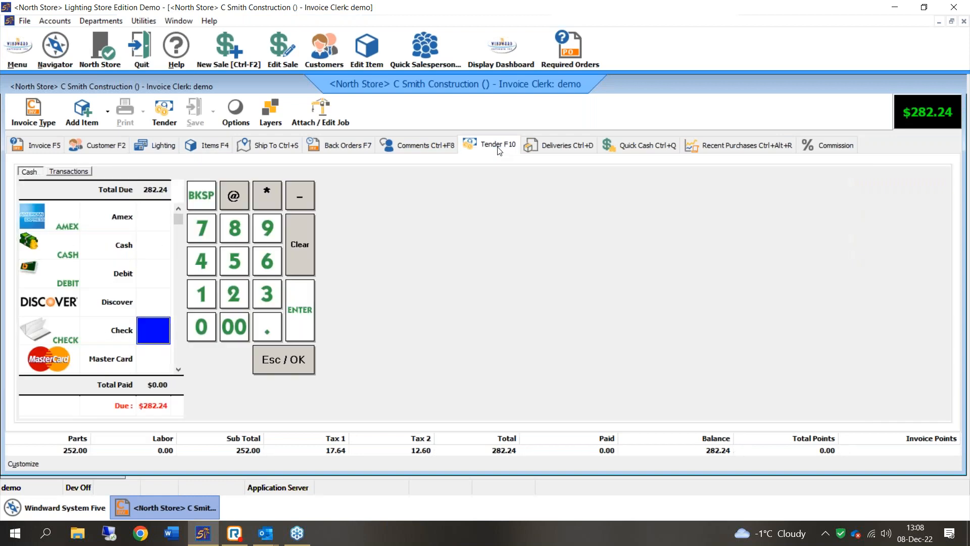
click(158, 275)
key(Return)
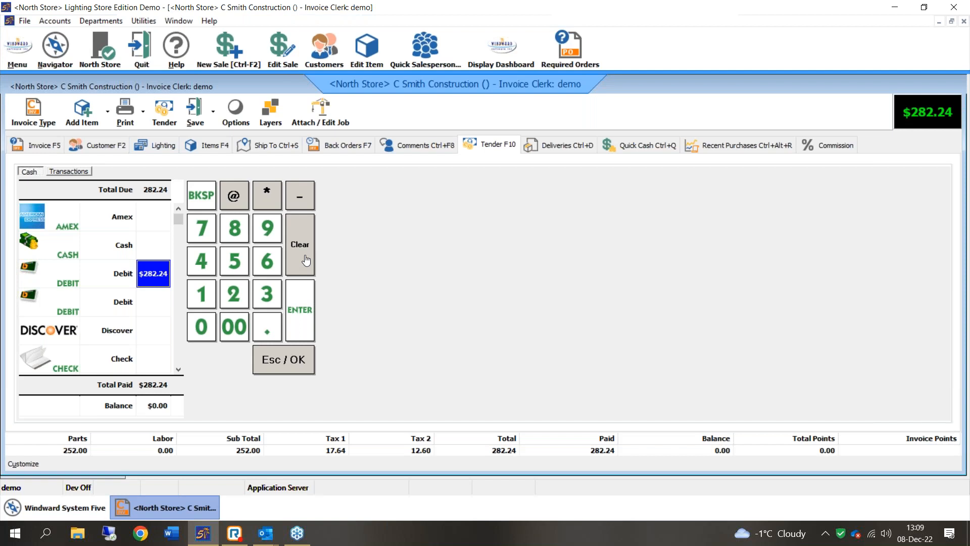
- Save invoice 000015, preview its BUILDER INVOICE form on CutePDF Writer, then close the preview
click(195, 111)
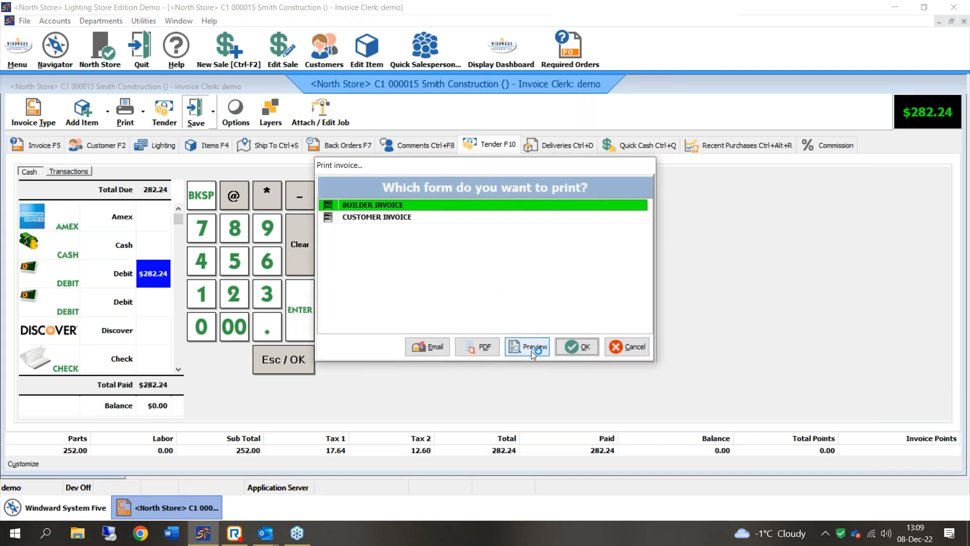
click(532, 350)
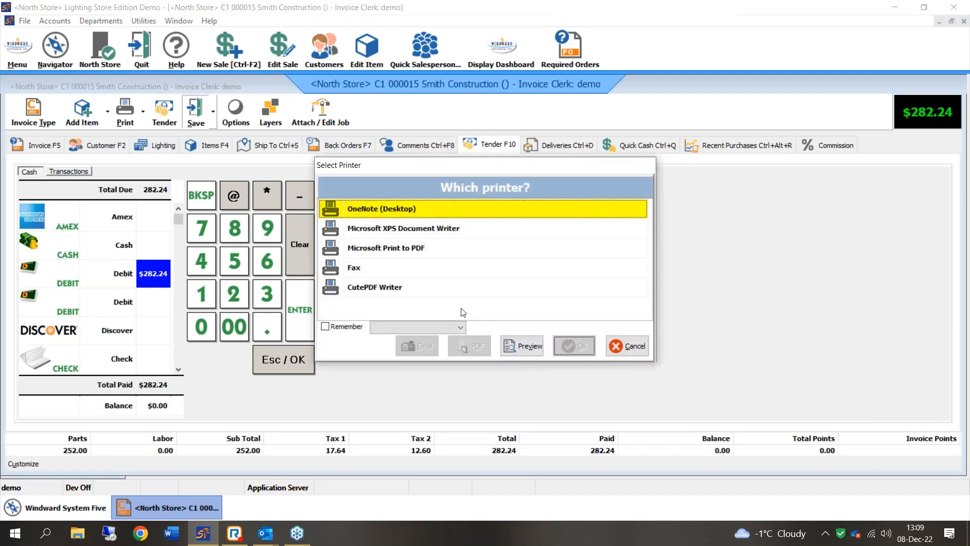
click(454, 292)
click(506, 342)
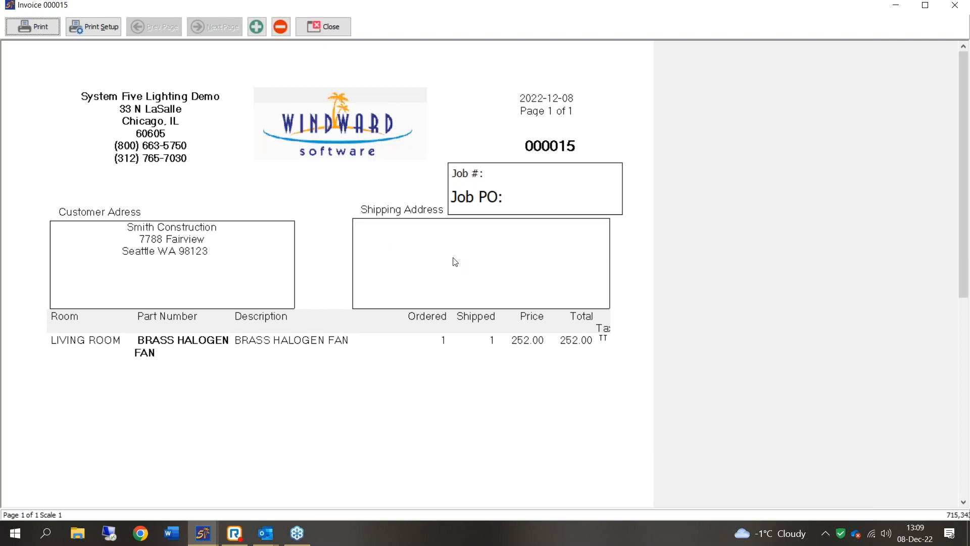
click(333, 30)
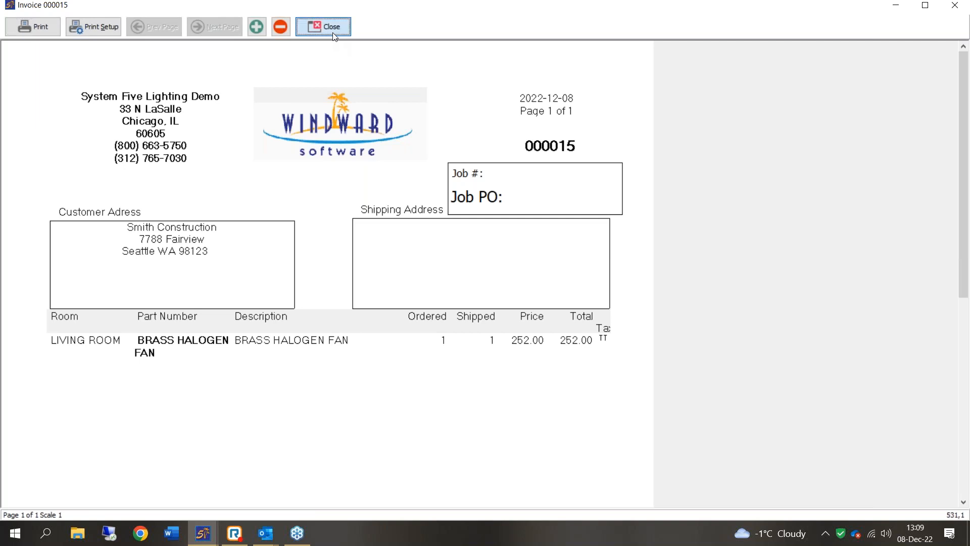
- Restore the main Windward System Five navigator window from the taskbar
click(91, 467)
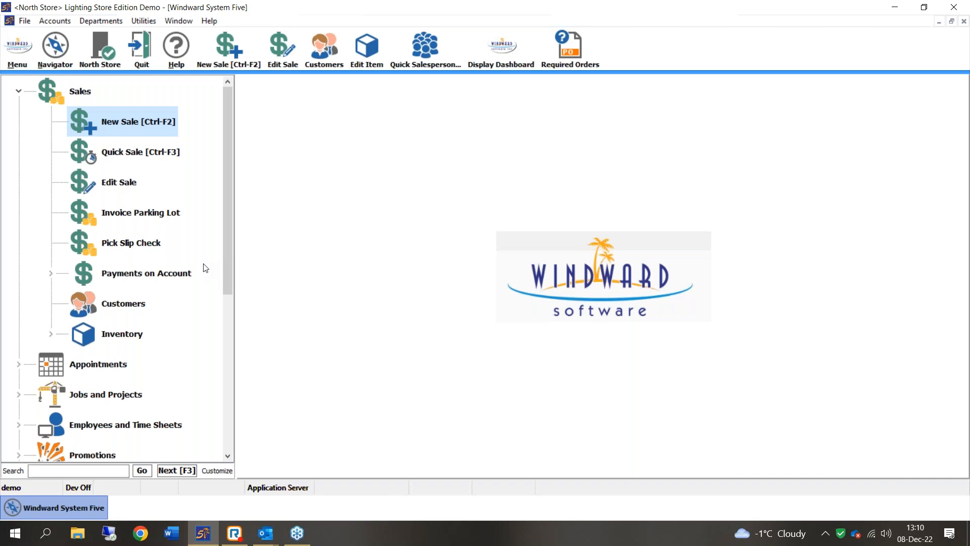
- Start an E Estimate for a customer found by name, then search for an alternate ship-to customer
double_click(147, 134)
click(429, 166)
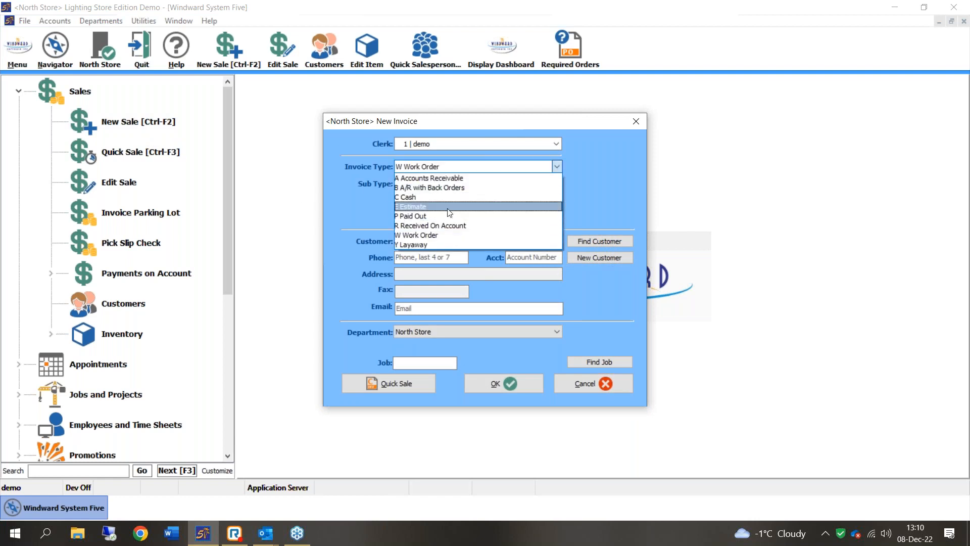
click(447, 207)
click(447, 240)
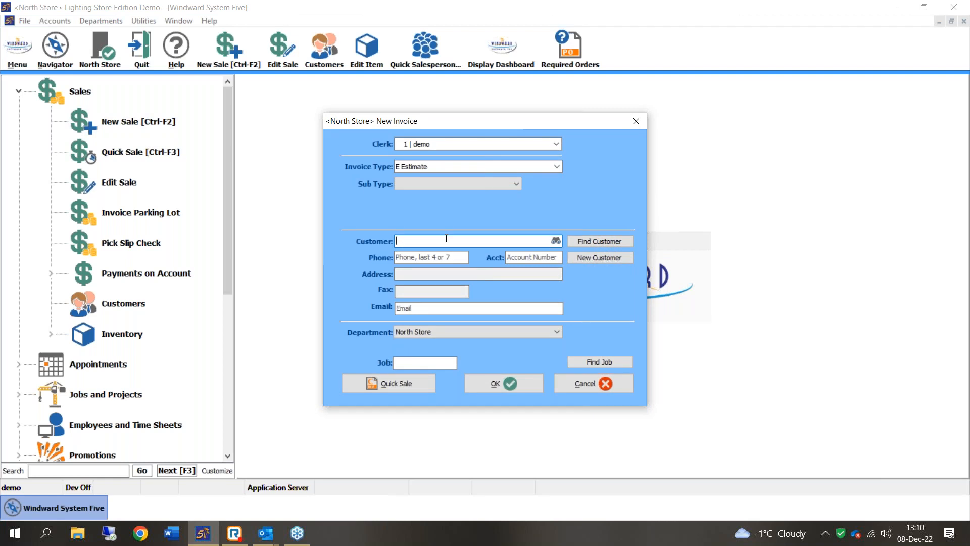
click(582, 241)
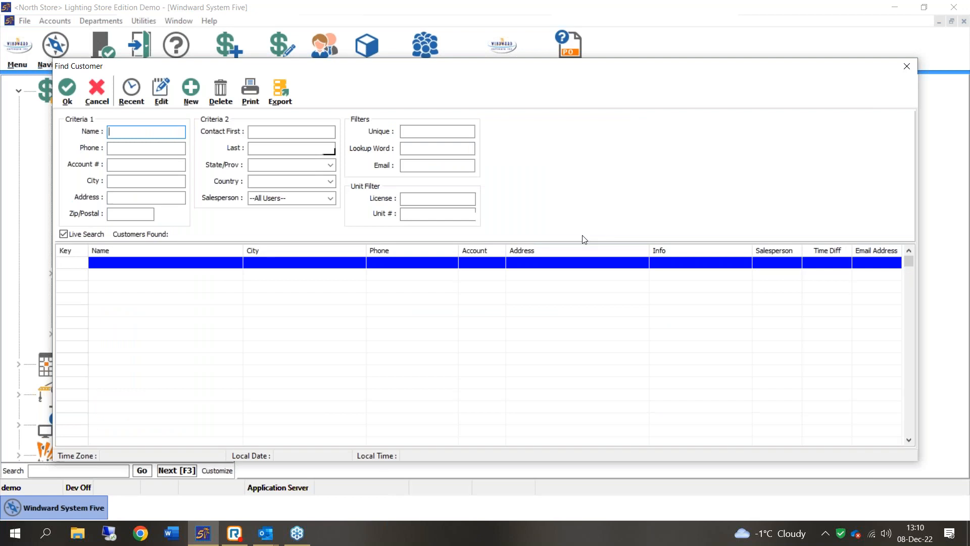
text(bob)
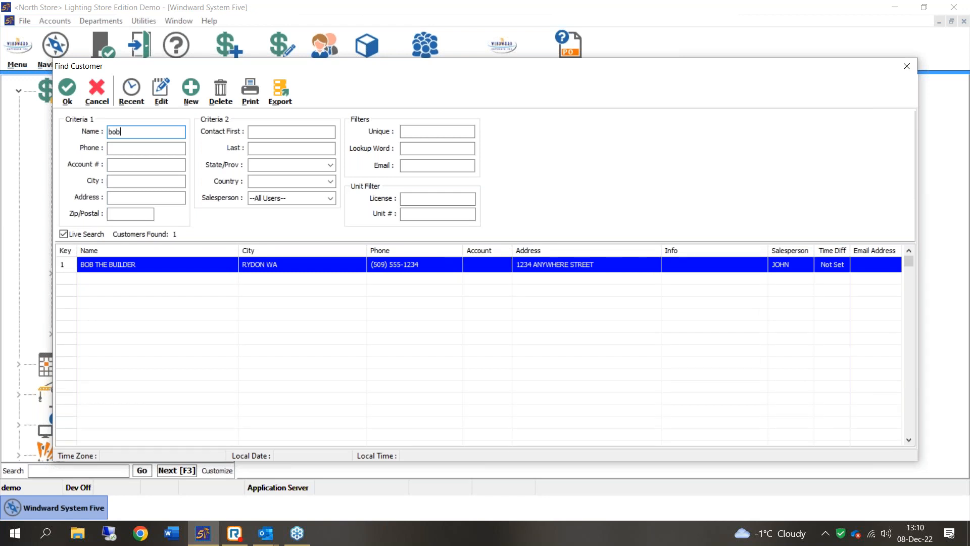
key(Return)
click(501, 382)
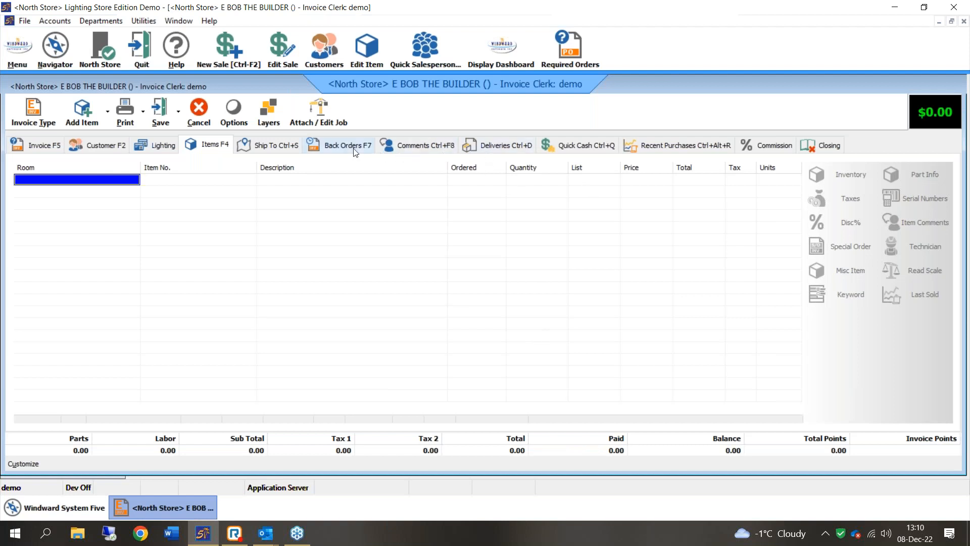
click(273, 145)
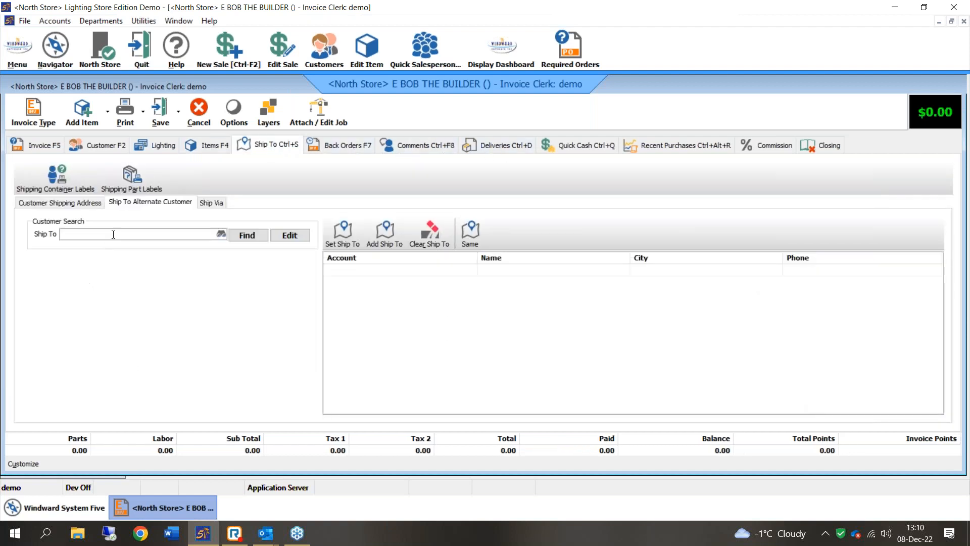
click(246, 236)
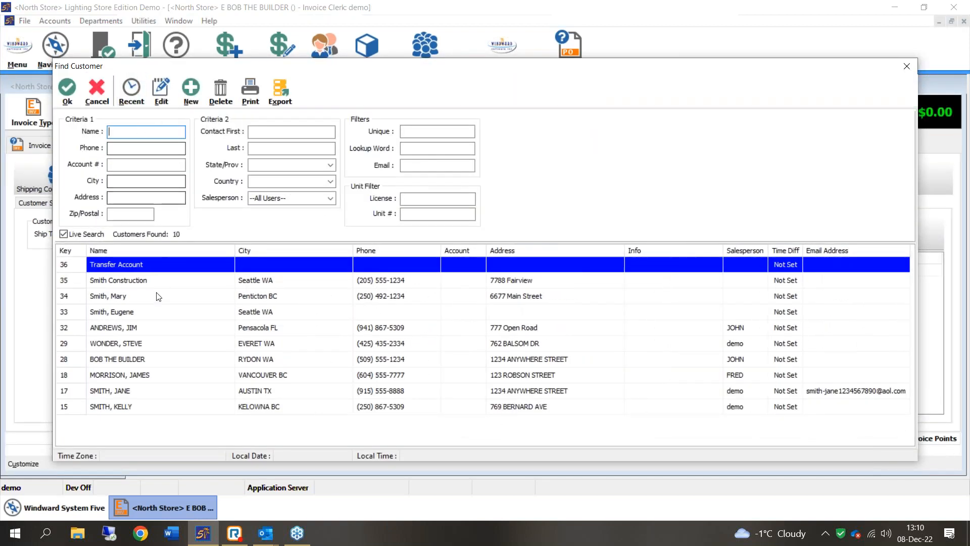
- Set the Vancouver customer as the alternate ship-to and return to the Items list
click(156, 375)
click(78, 100)
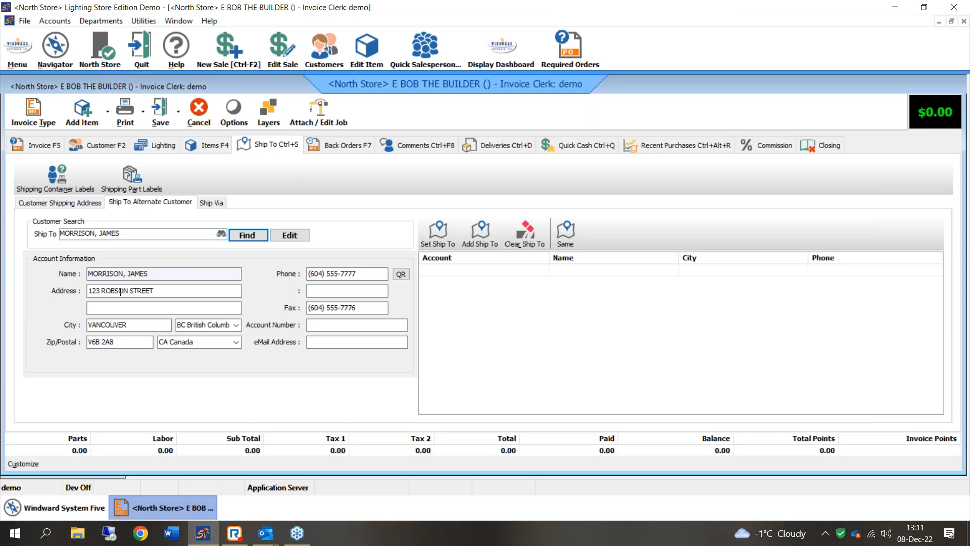
click(213, 147)
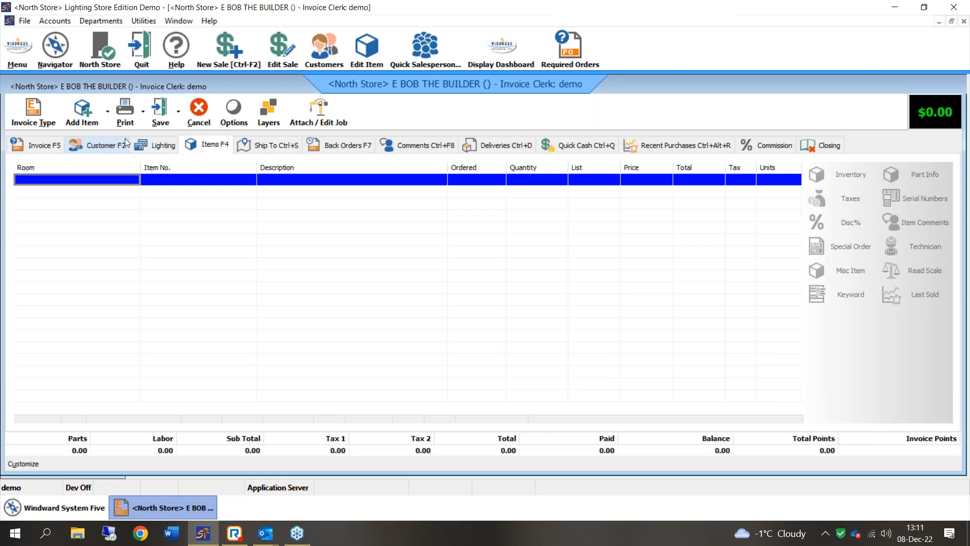
- Add the M44-60 chandelier via item search m44 and assign it to KITCHEN
key(F4)
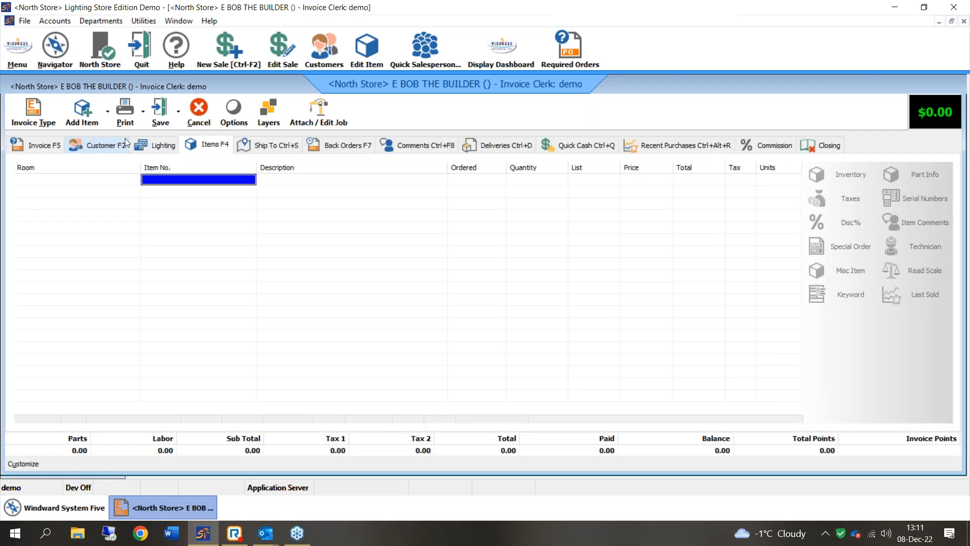
text(m4)
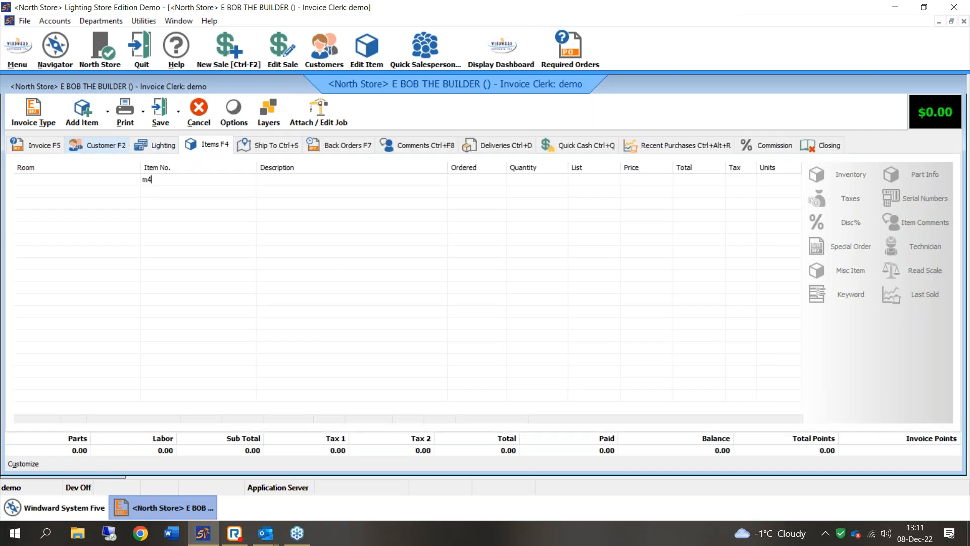
text(4)
key(Return)
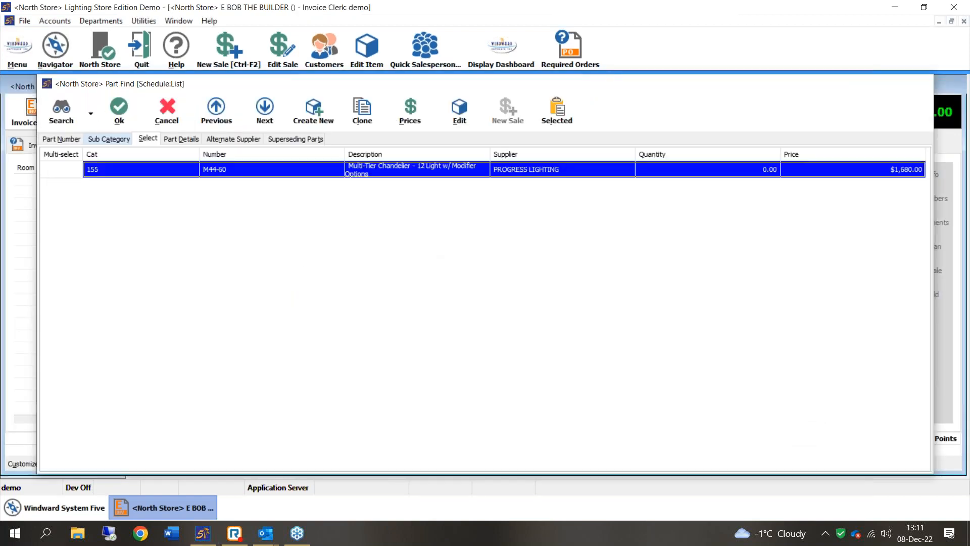
key(Return)
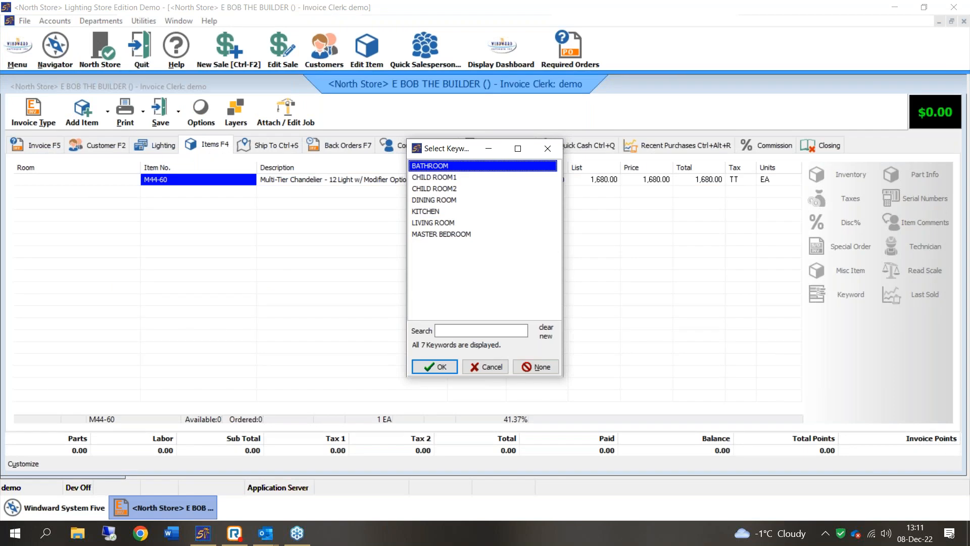
key(Down)
key(Down)
key(Down)
key(Down)
key(Return)
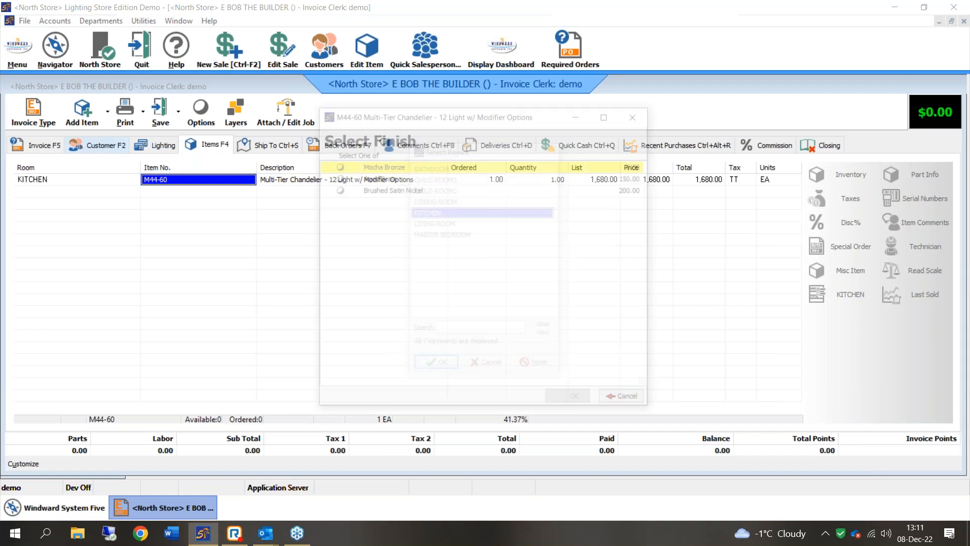
- Choose Aged Brass finish, 10' Aged Brass chain and a 120W CLEAR BULB for the chandelier
key(Down)
key(Down)
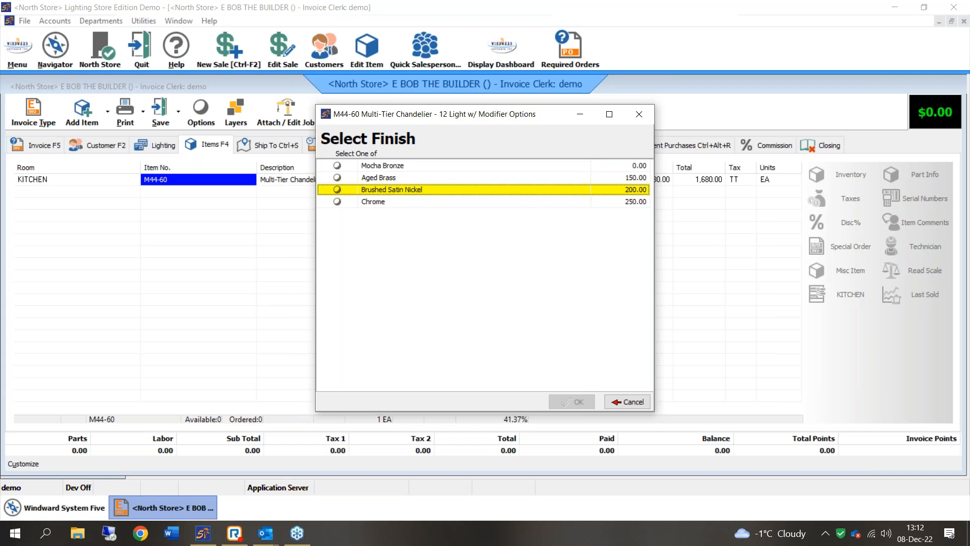
click(379, 178)
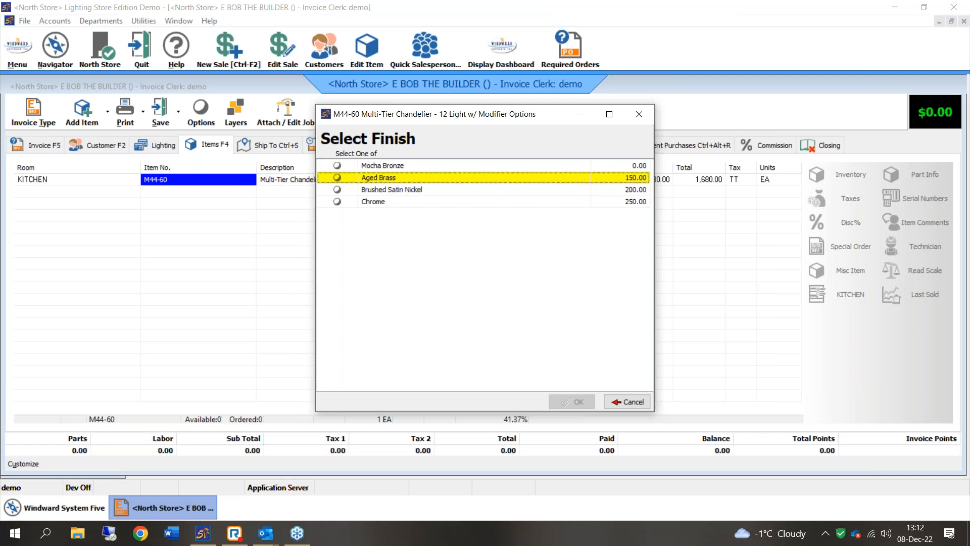
key(space)
key(Return)
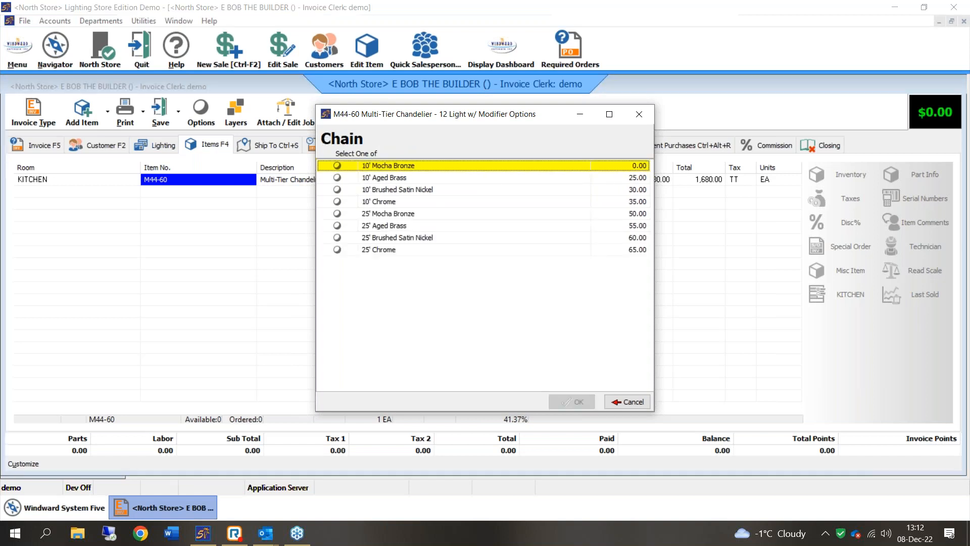
key(Down)
key(Down)
key(Down)
key(Down)
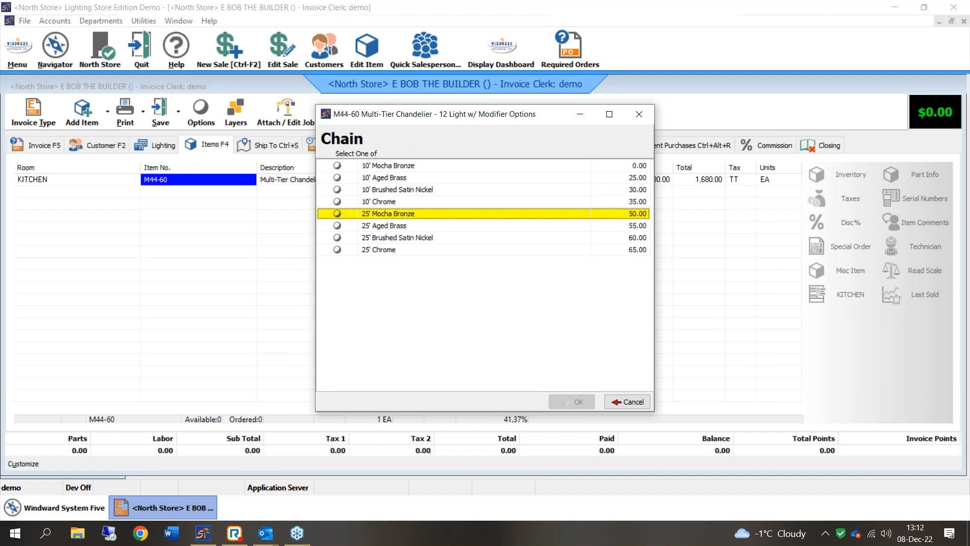
key(Up)
key(Up)
key(Up)
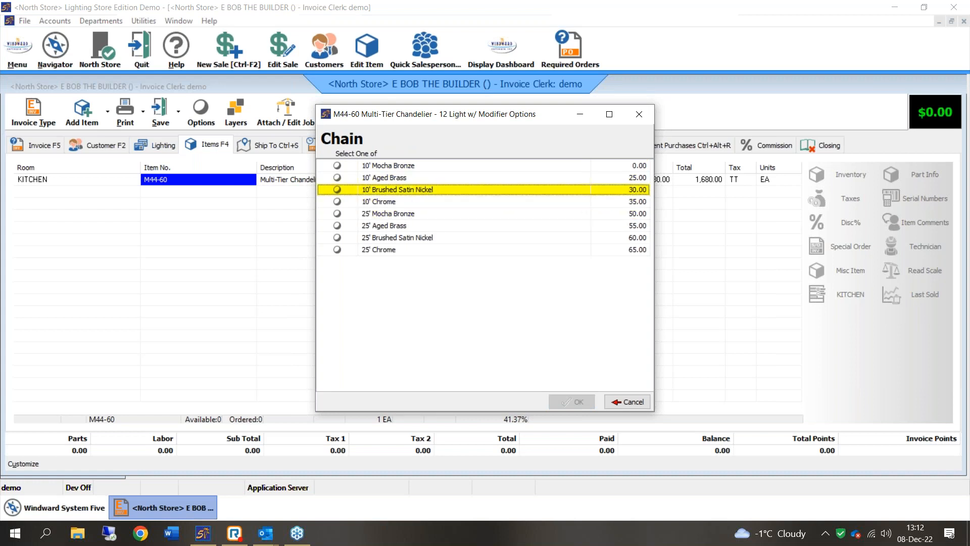
key(space)
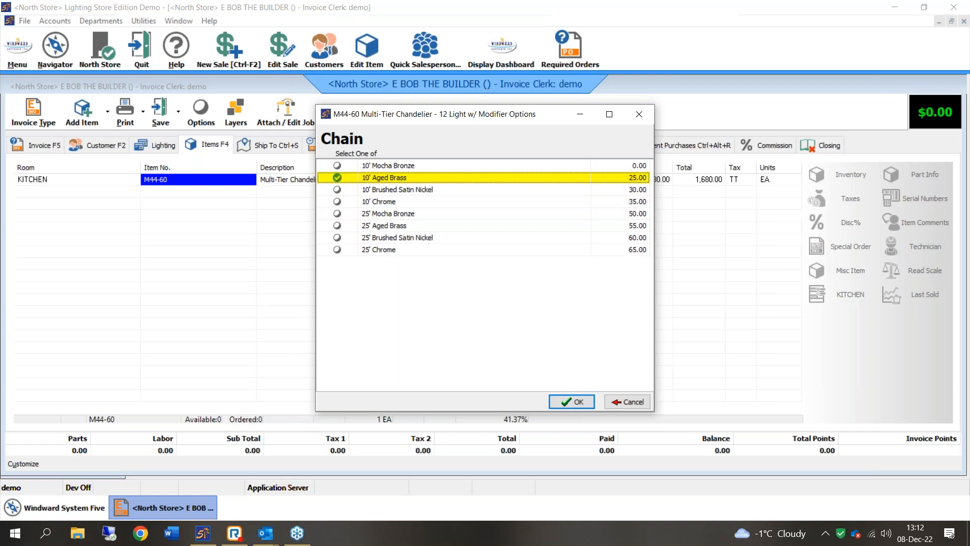
key(Return)
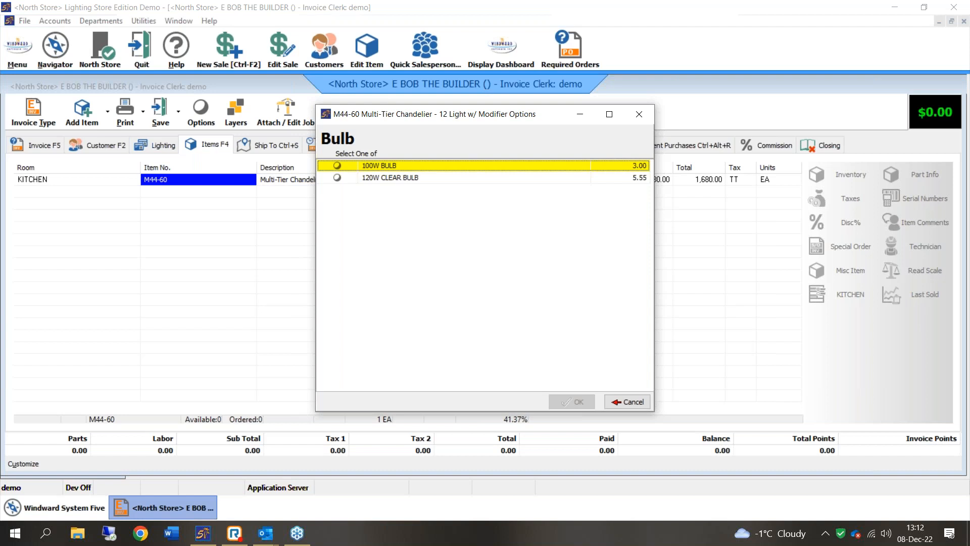
key(Down)
key(space)
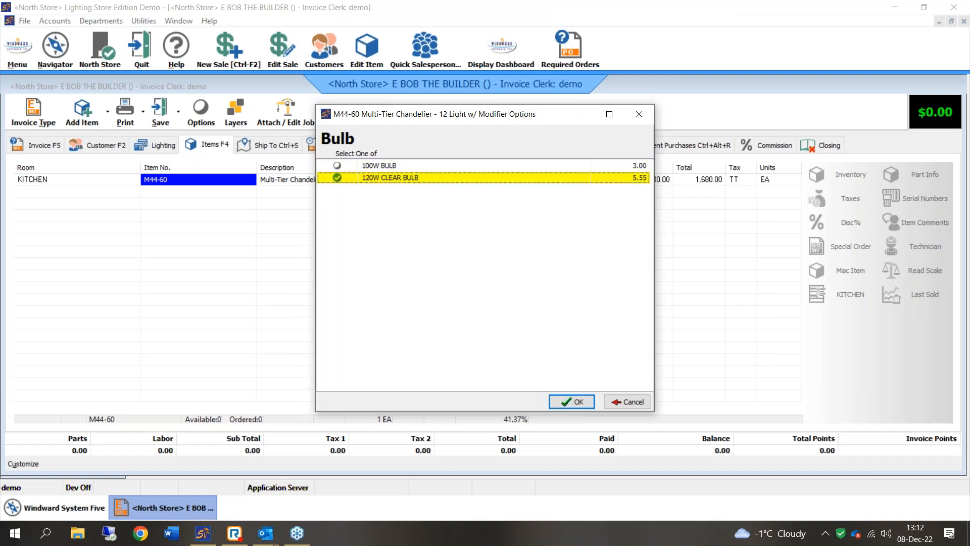
key(Return)
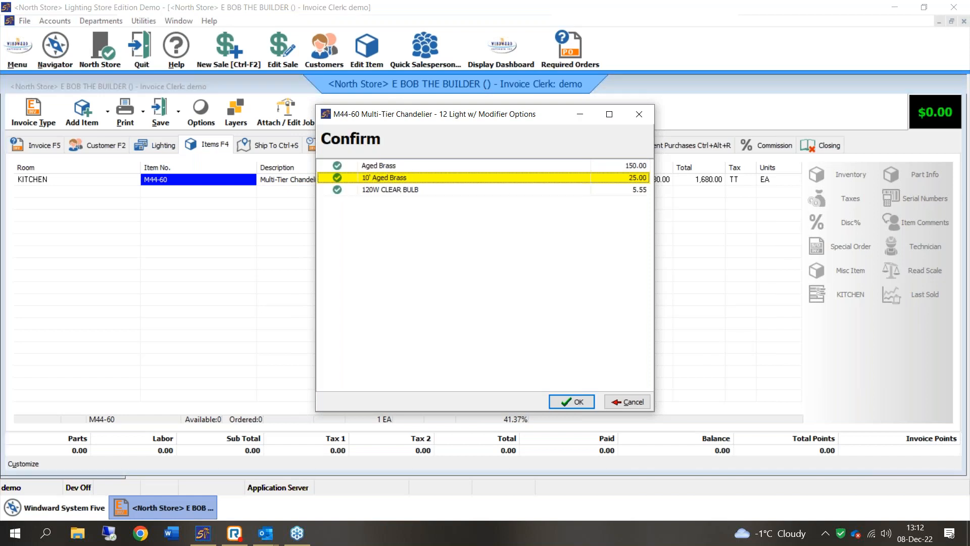
key(Return)
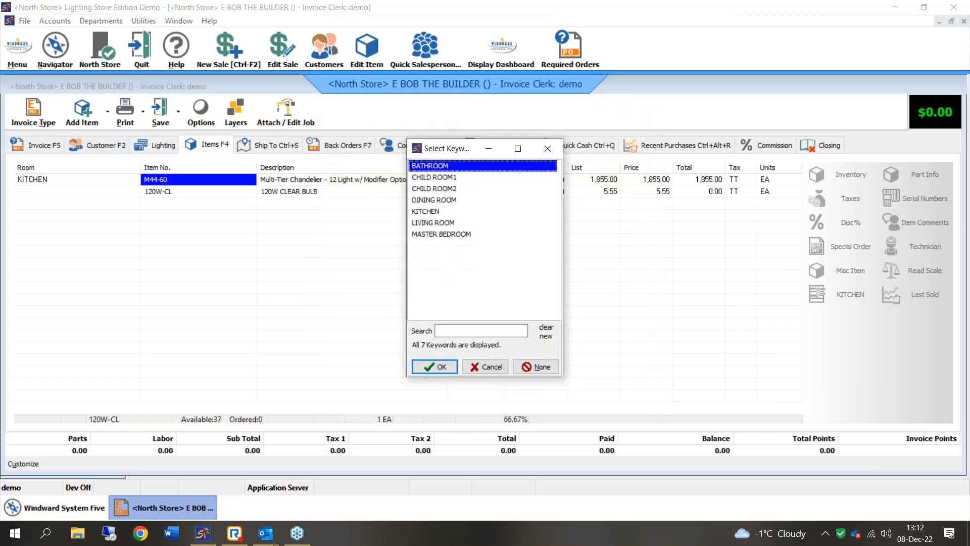
- Assign the 120W CLEAR BULB line to BATHROOM ($2,083.82 total) and move to the blank line's Item No
key(Return)
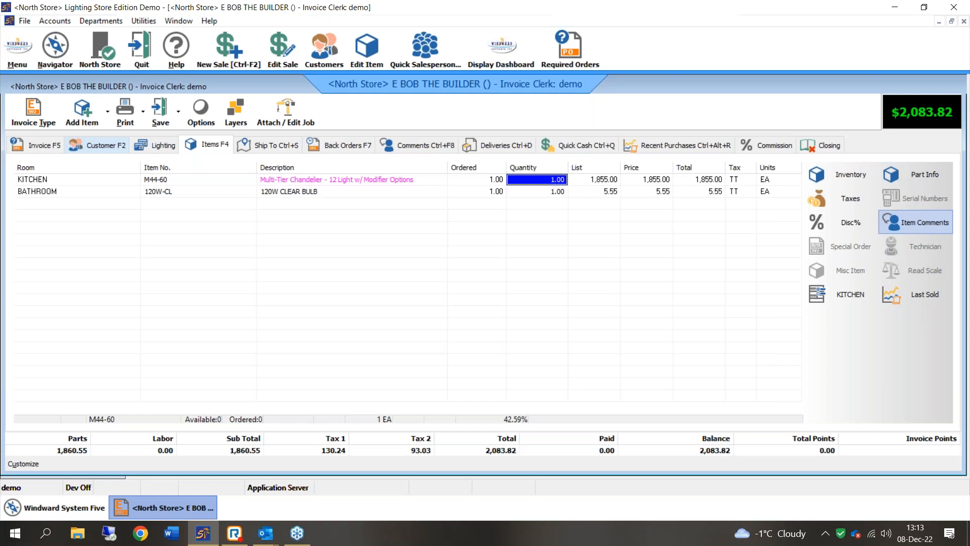
key(Down)
key(Left)
key(Left)
key(Down)
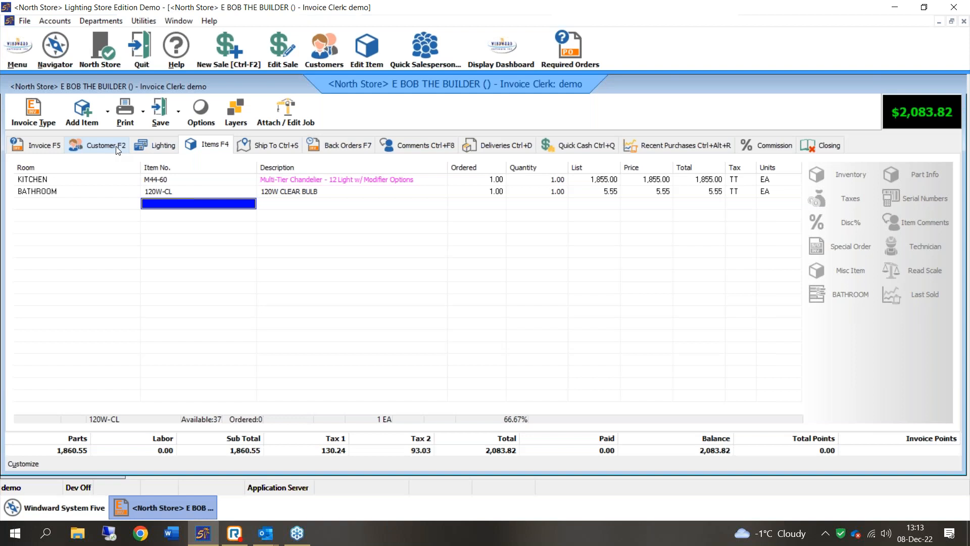
- Add the KIT CHANDELIER C/W BULBS with four 60W bulbs to the BATHROOM, totalling $2,424.52
text(kit)
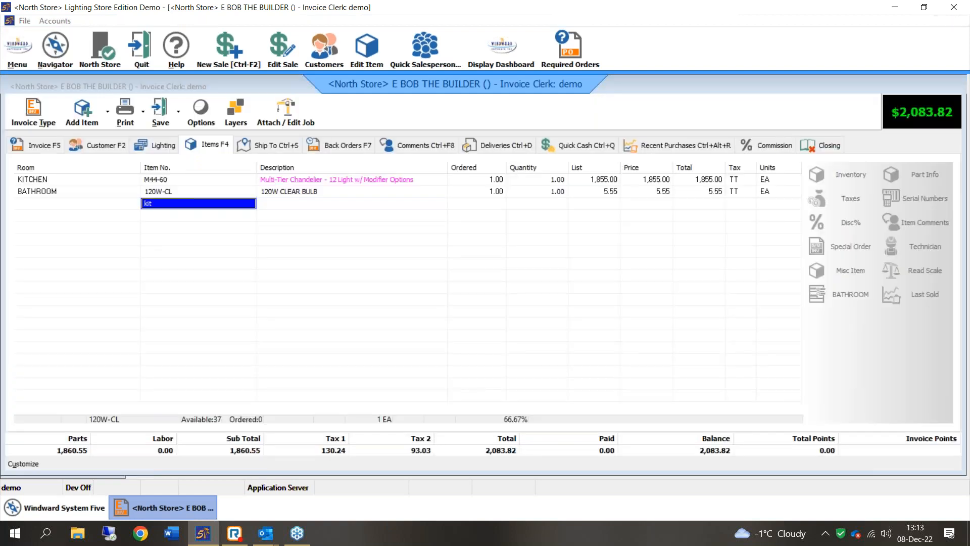
key(Return)
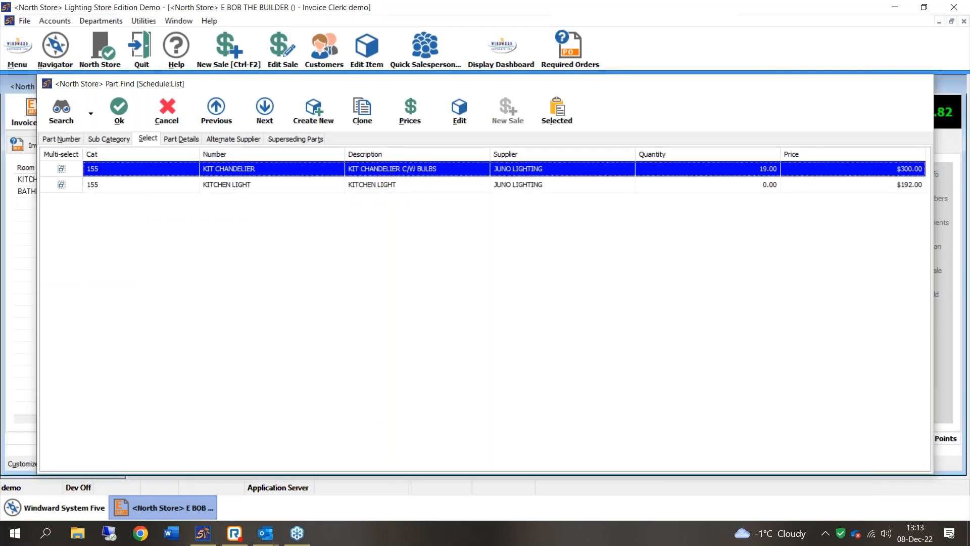
key(Return)
key(Return)
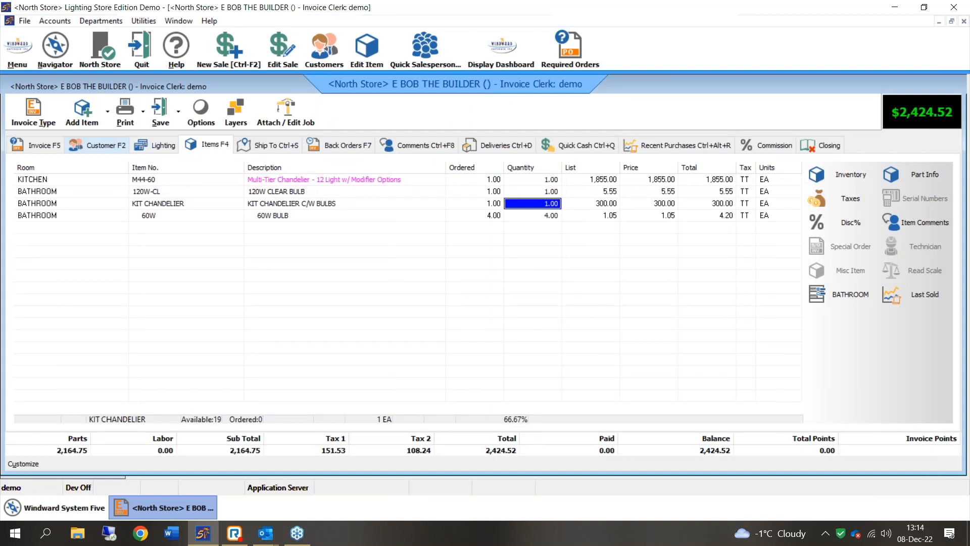
key(Return)
key(Return)
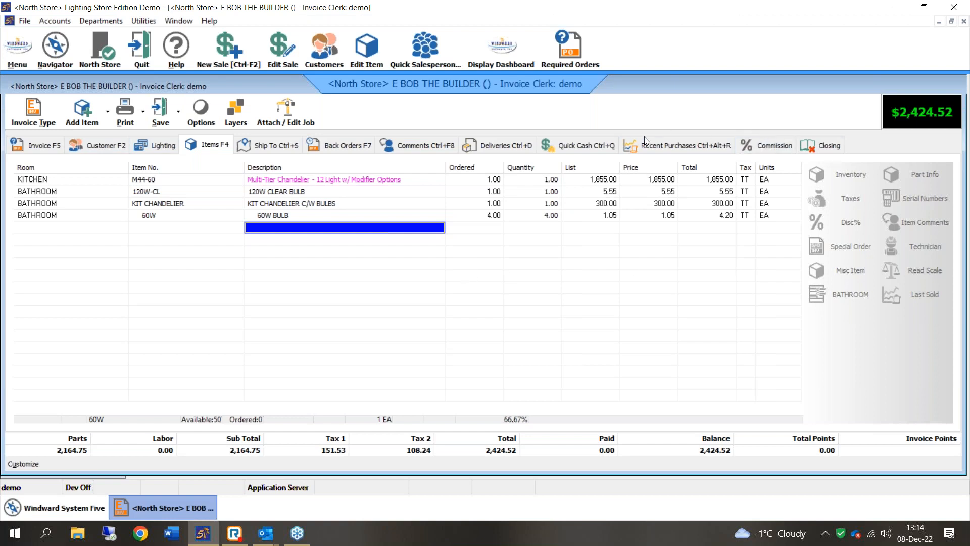
- Accept the corrected tax amounts, review the customer's four recent purchases, and go back to the item lines
click(672, 150)
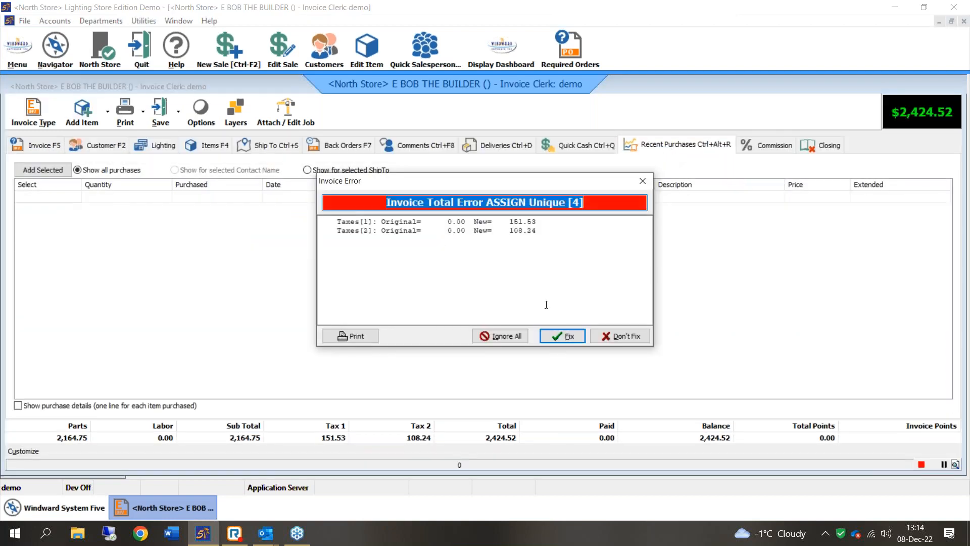
click(559, 337)
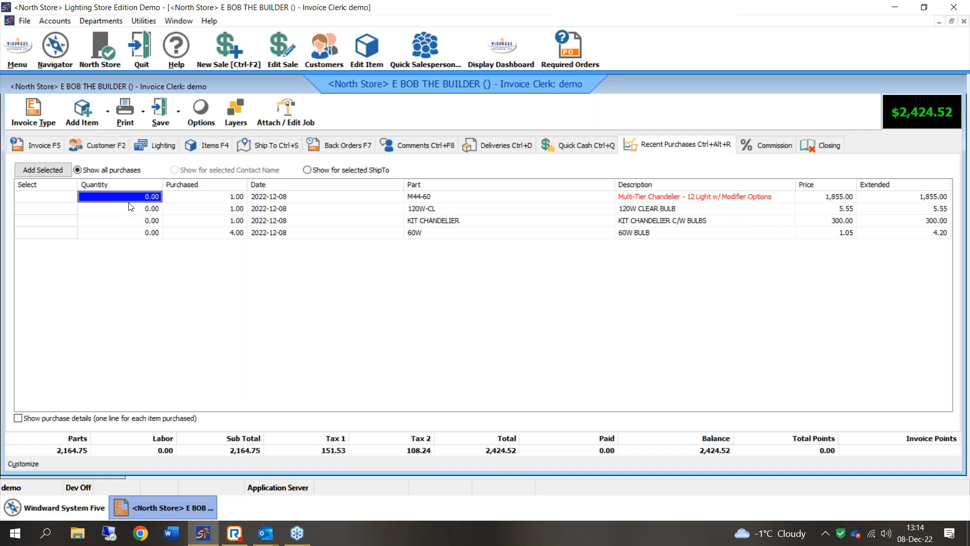
click(196, 152)
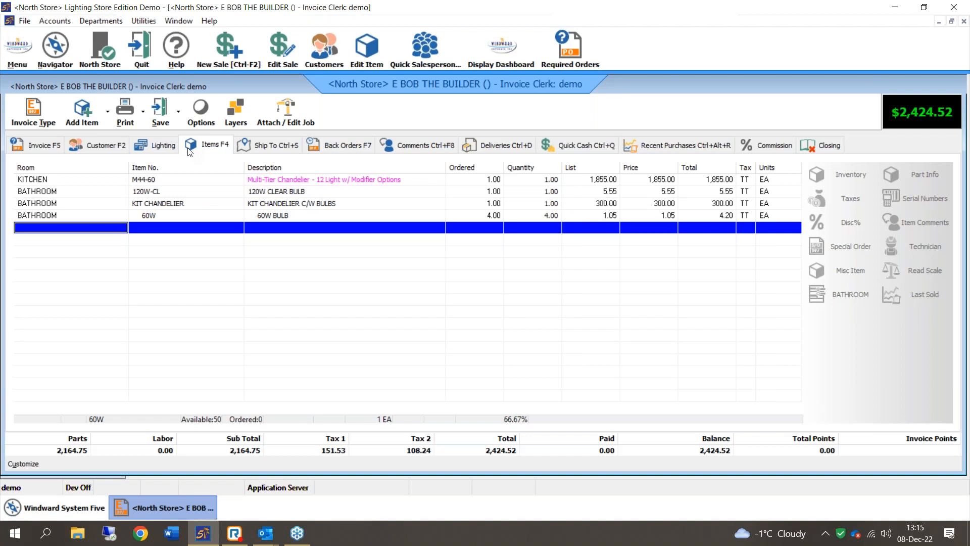
- Look over the lighting job details, then bring up the list of invoice types for the estimate
click(174, 150)
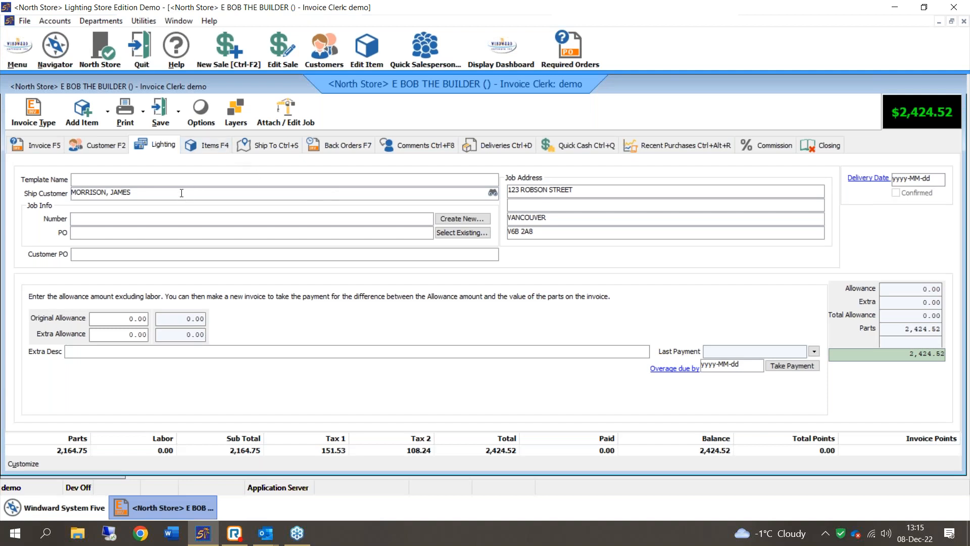
click(195, 151)
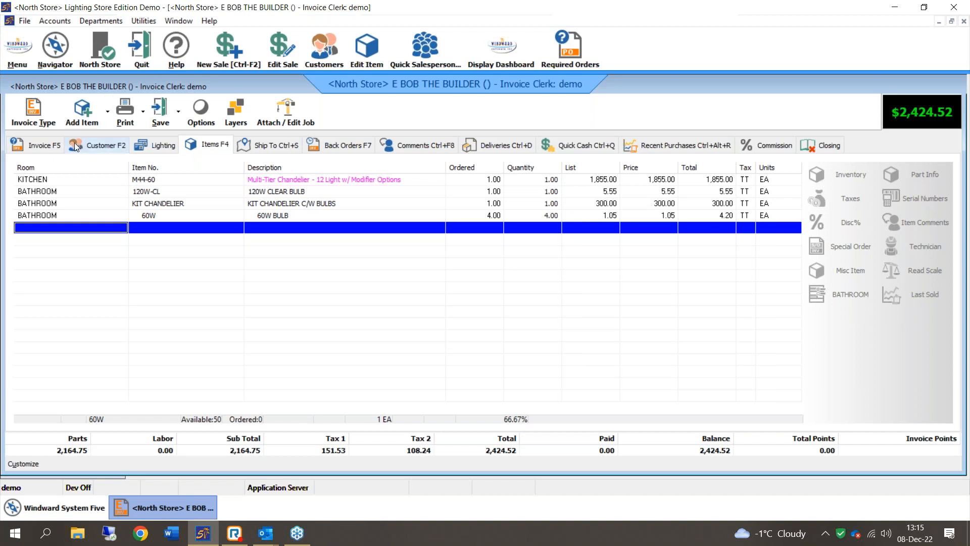
click(53, 114)
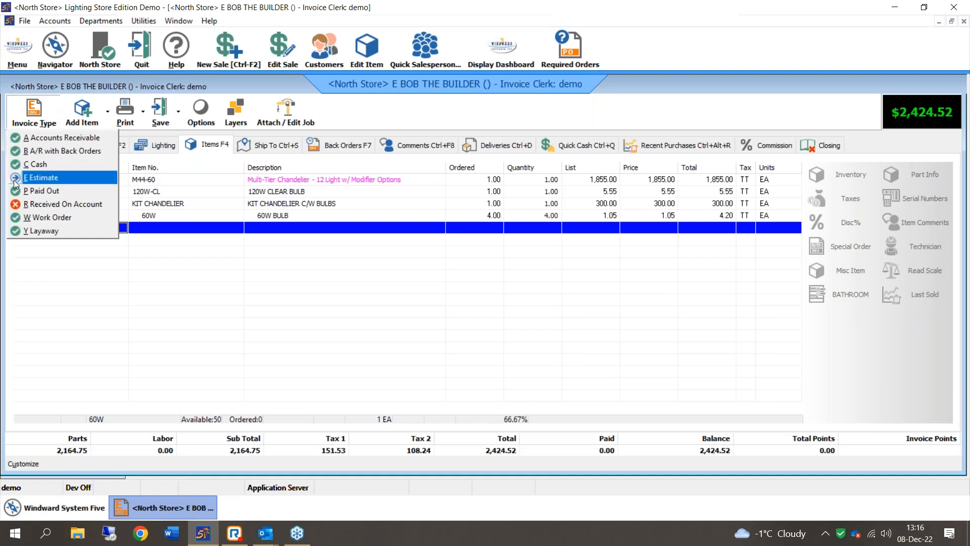
- Change the estimate's invoice type to W Work Order, triggering the M44-60 stock warning
click(26, 224)
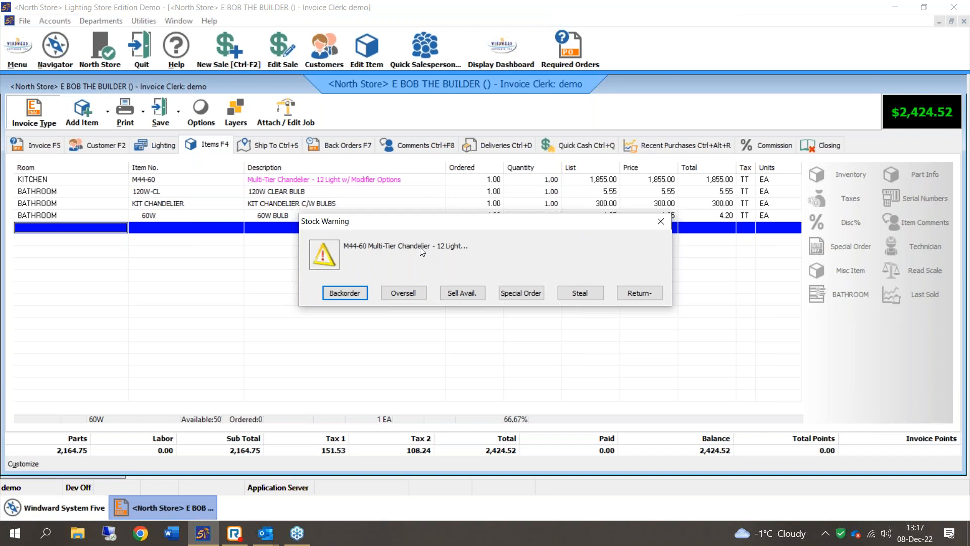
- Handle the out-of-stock M44-60 Multi-Tier Chandelier as a Special Order from Progress Lighting
click(512, 292)
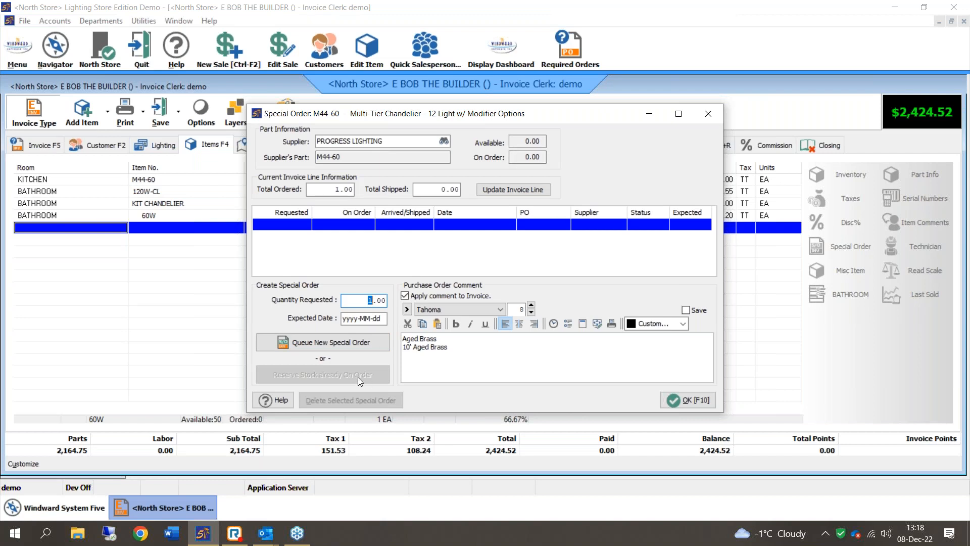
- Queue a new special order for one M44-60 chandelier, turning the KITCHEN line into SO:M44-60
click(362, 350)
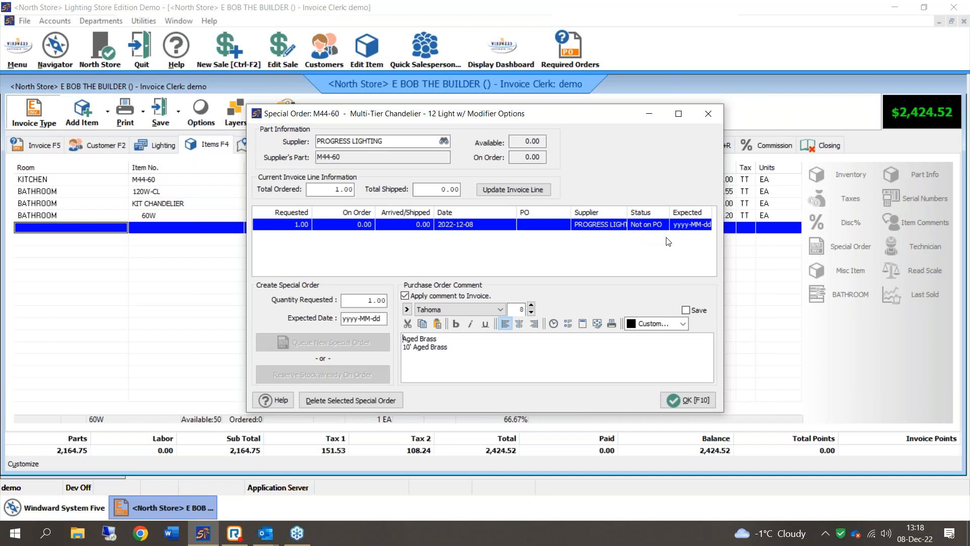
click(670, 401)
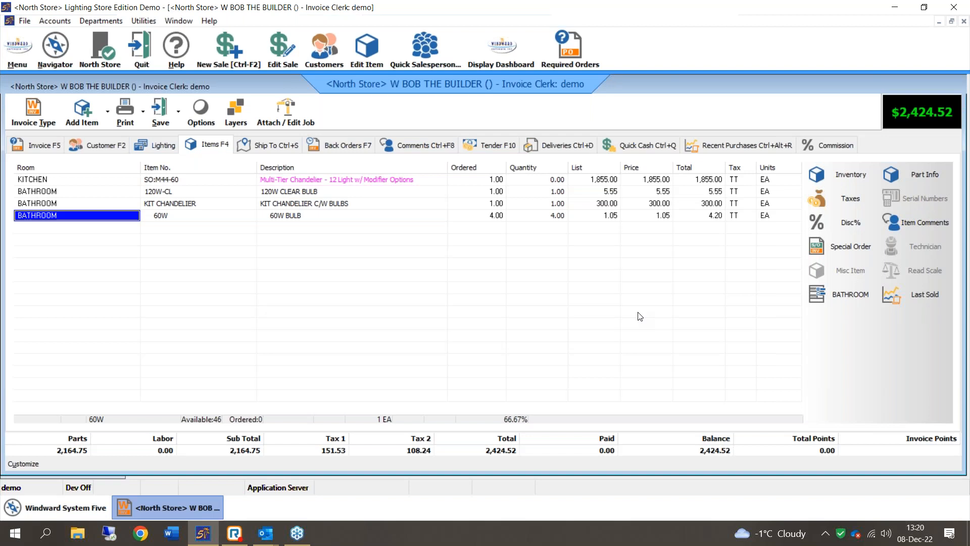
- Search parts starting with 'b' on a new line and open BA2842SH, the Quoizel 42" pendant
key(Down)
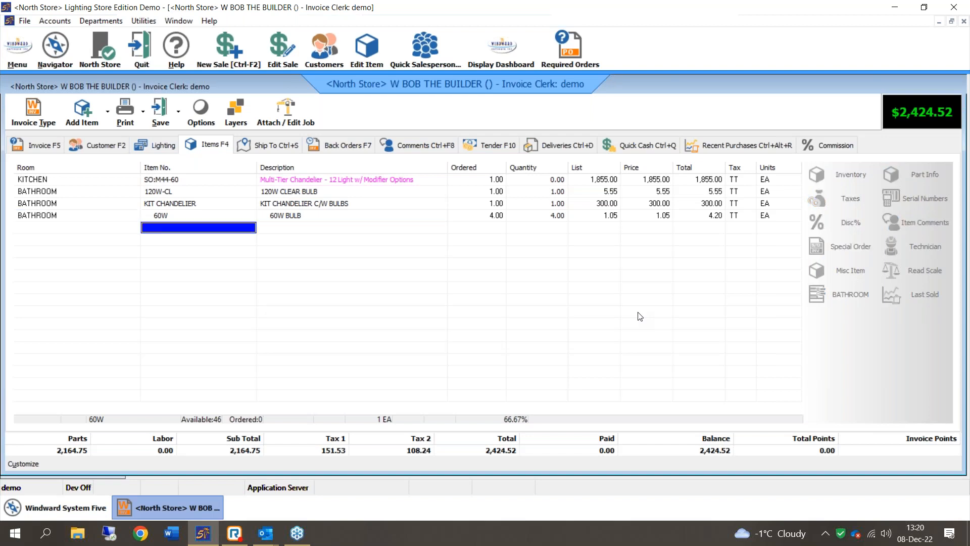
text(b)
key(Return)
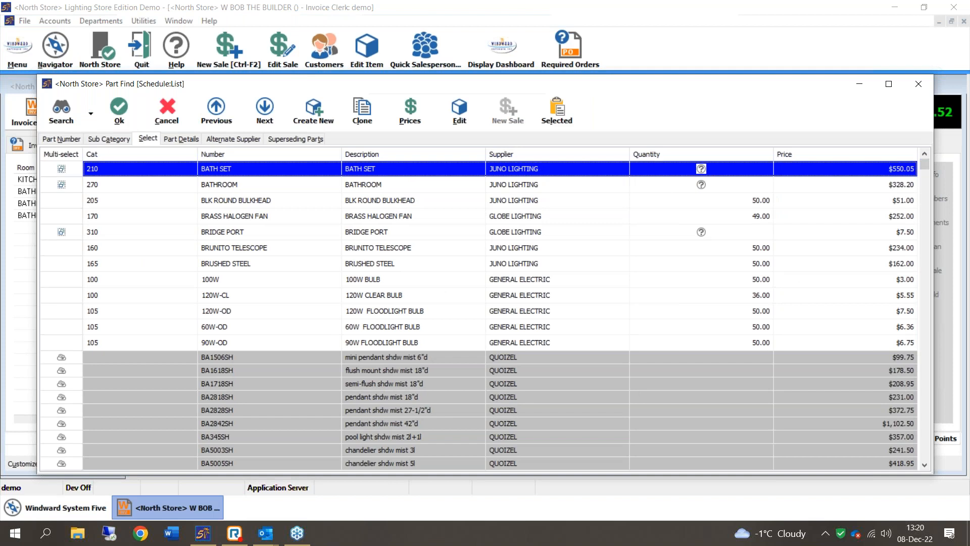
key(Down)
key(Down)
key(Down)
key(Down)
key(Down)
key(Down)
key(Down)
key(Down)
key(Down)
key(Down)
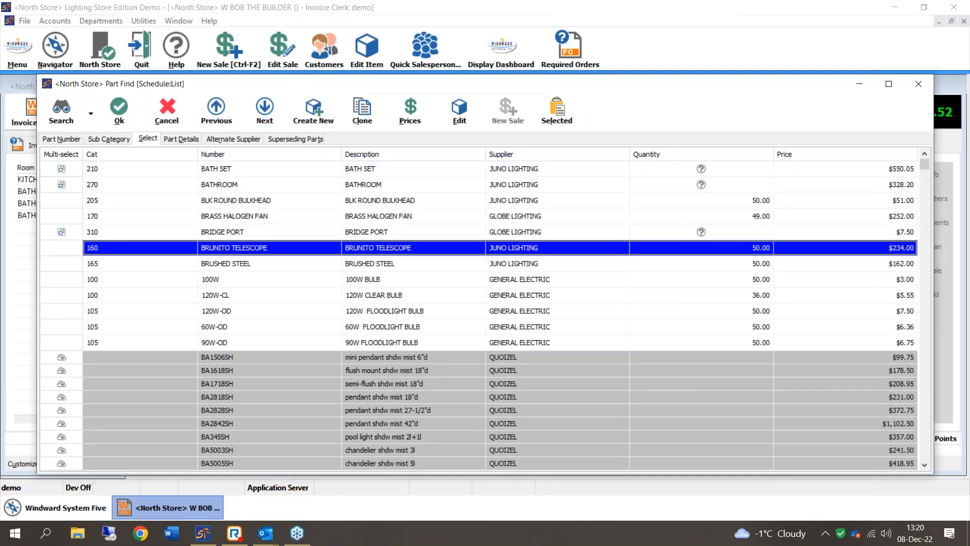
key(Down)
key(Down)
key(Down)
key(Down)
key(Down)
key(Down)
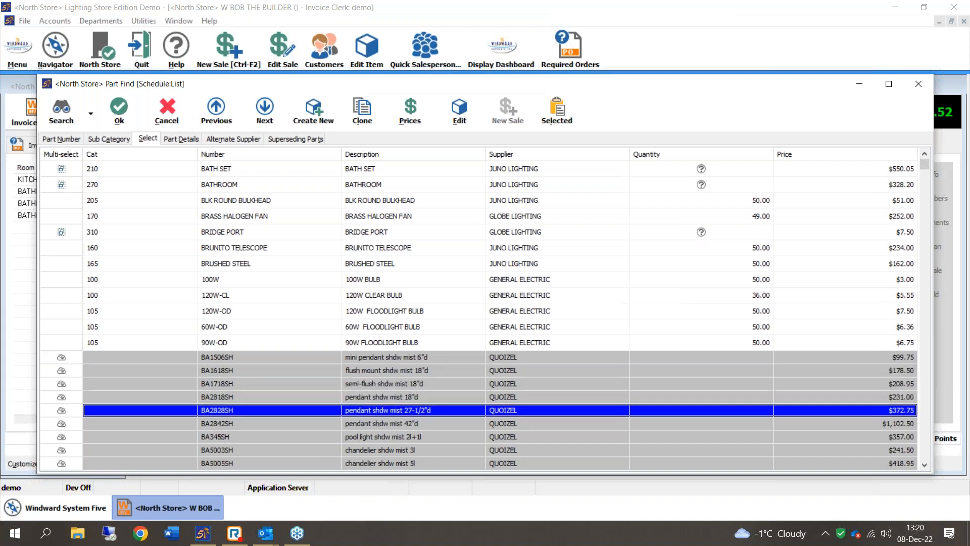
key(Down)
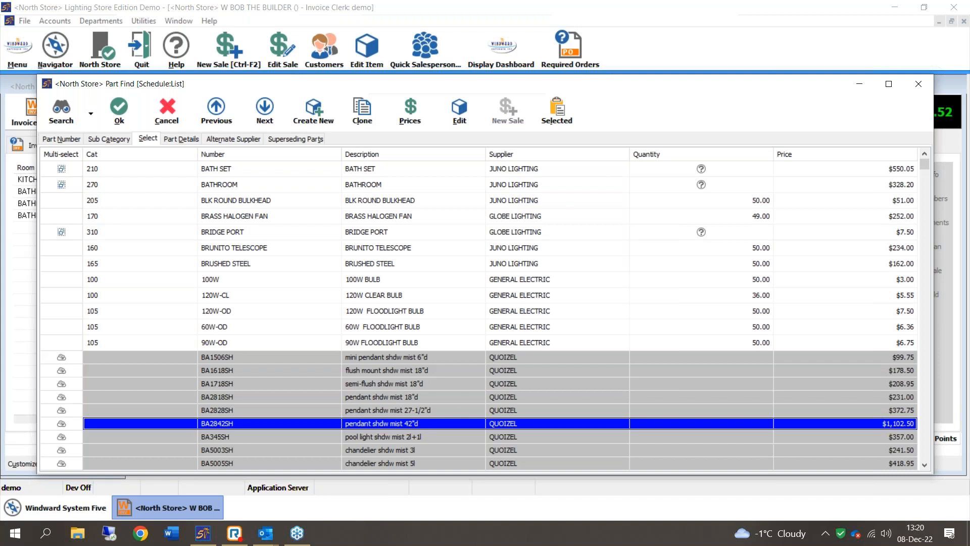
double_click(404, 428)
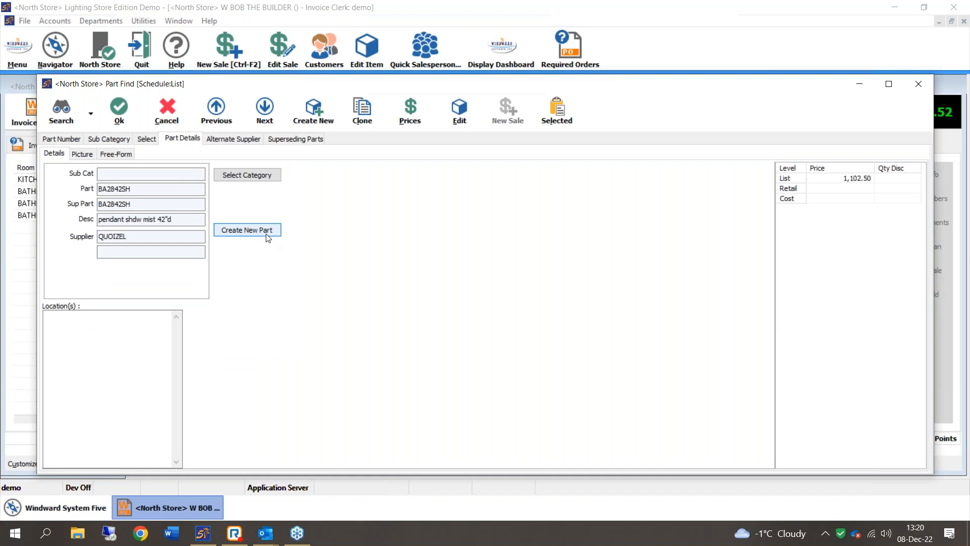
- Close Part Find, open the KIT CHANDELIER item, and show its cost and landed figures ($100.00 cost)
click(173, 115)
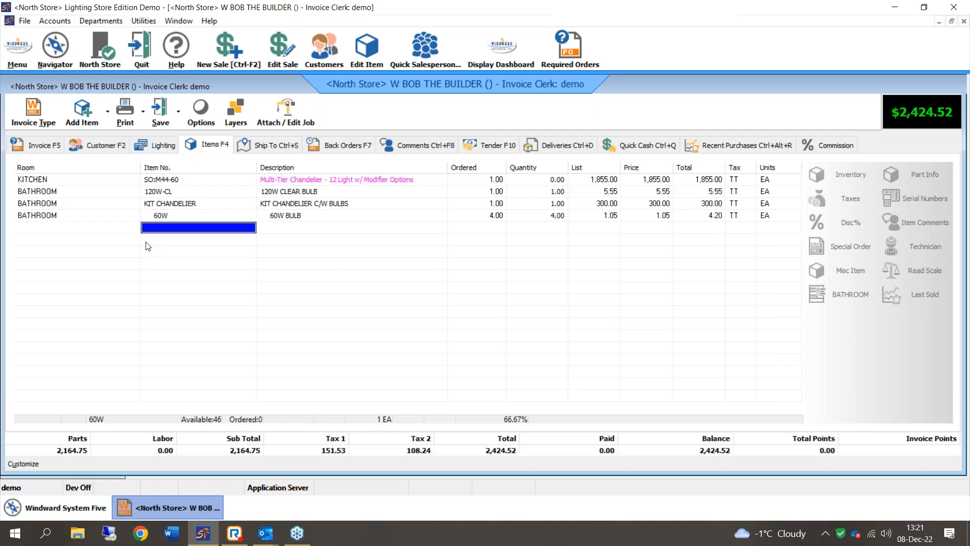
click(260, 205)
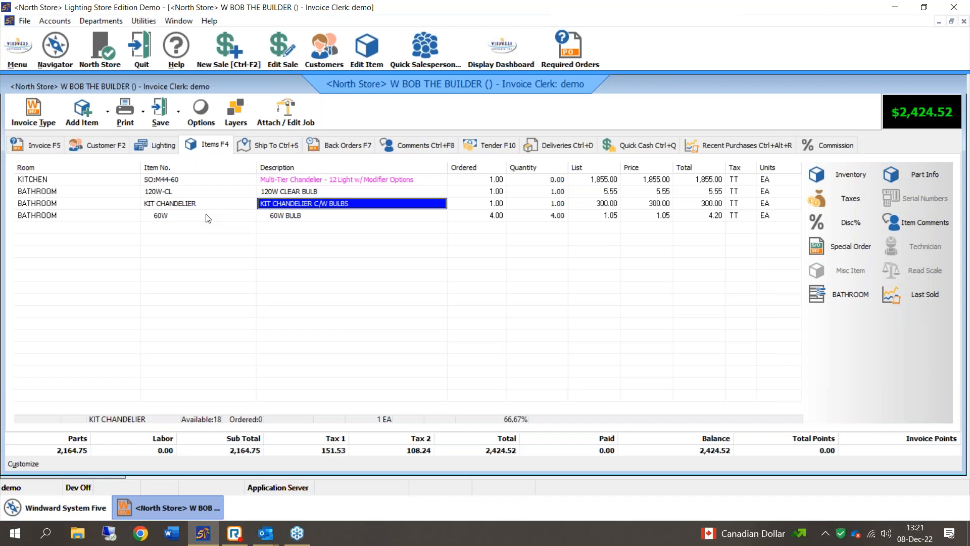
click(859, 178)
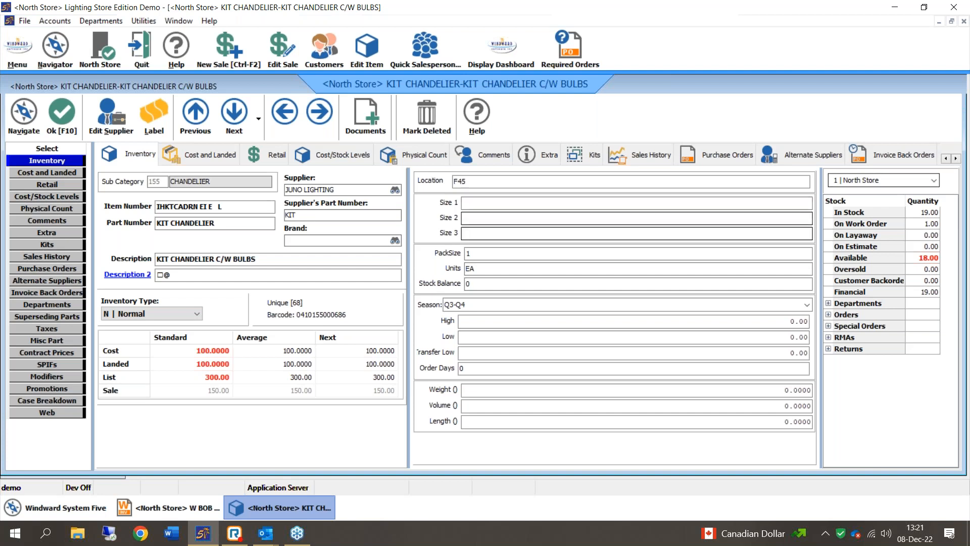
click(37, 173)
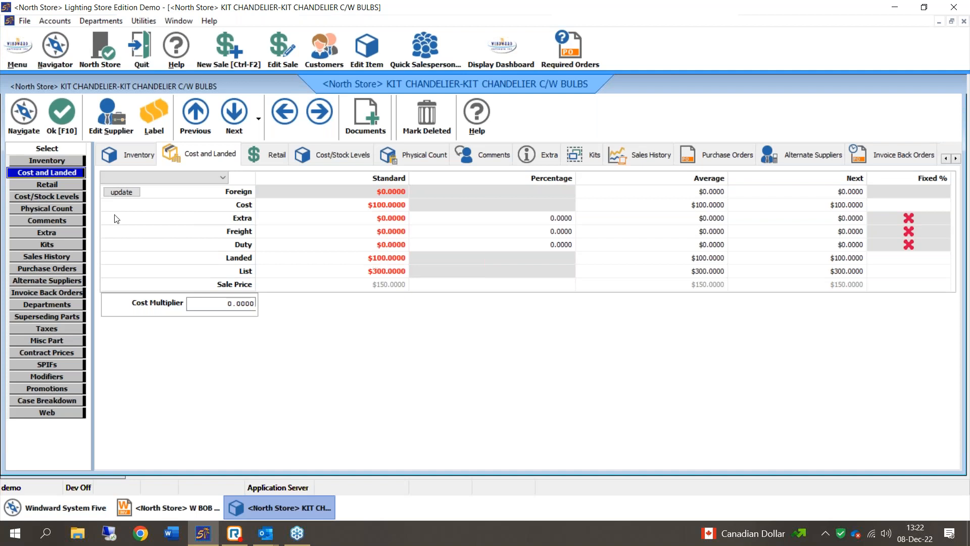
- View the KIT CHANDELIER's stock levels (19.00 in dept 1), then its retail price levels
click(73, 199)
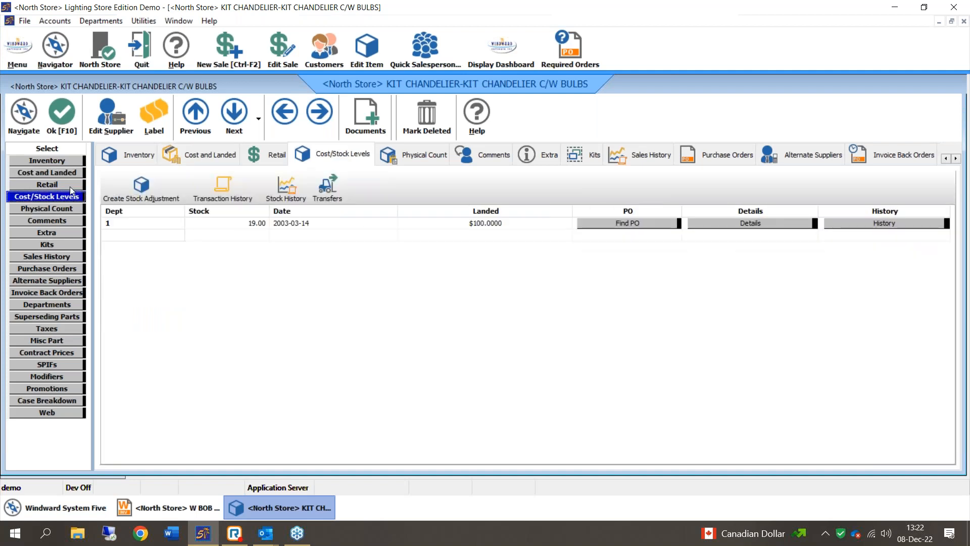
click(71, 184)
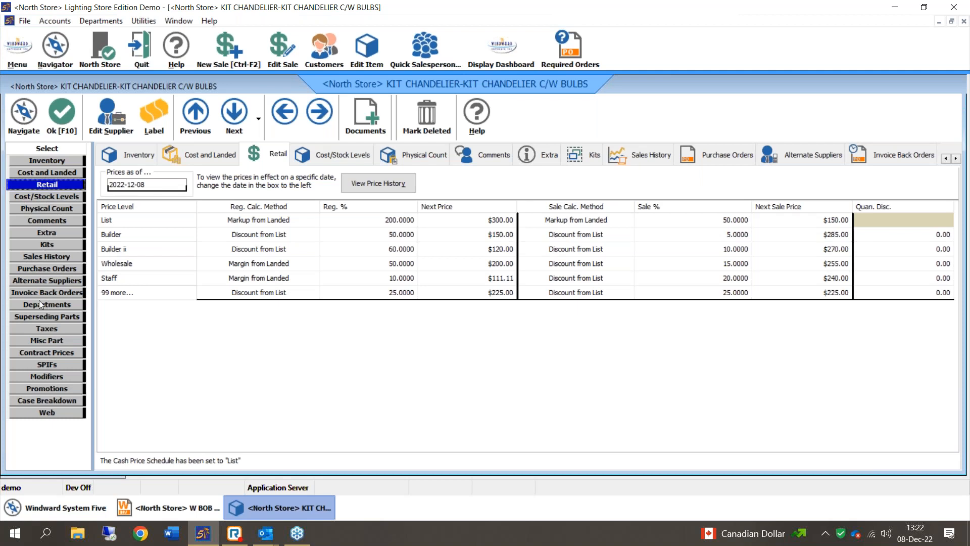
- Check the chandelier kit's alternate suppliers, then close the item record back to the invoice
click(57, 279)
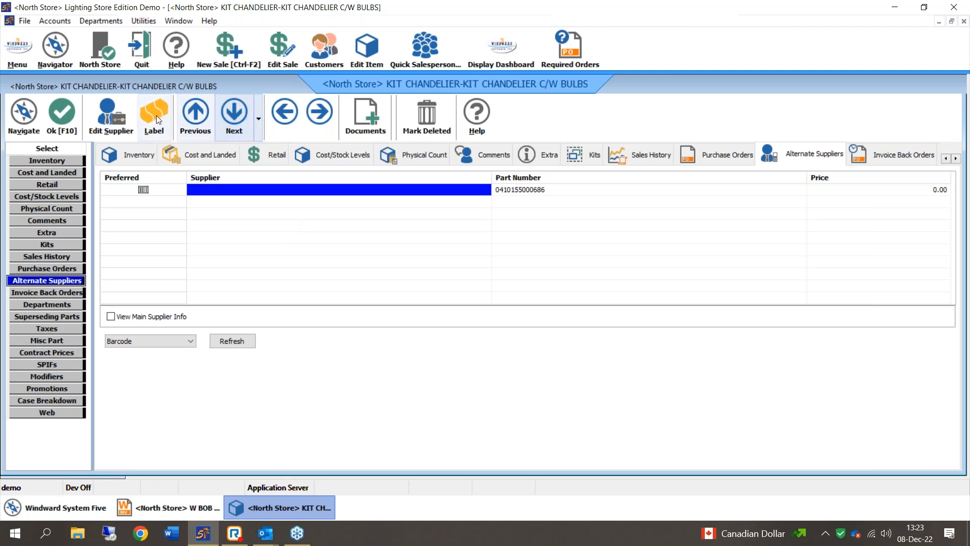
click(75, 130)
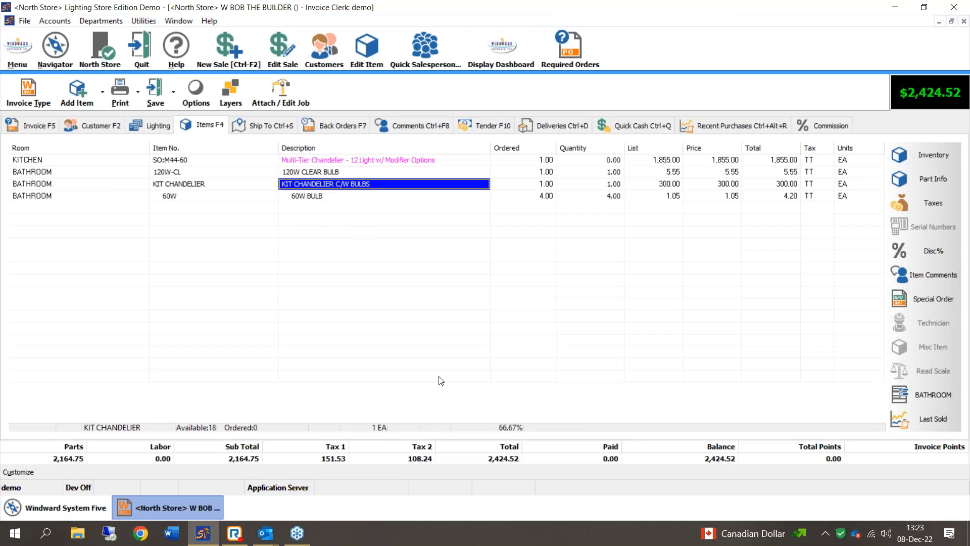
click(260, 452)
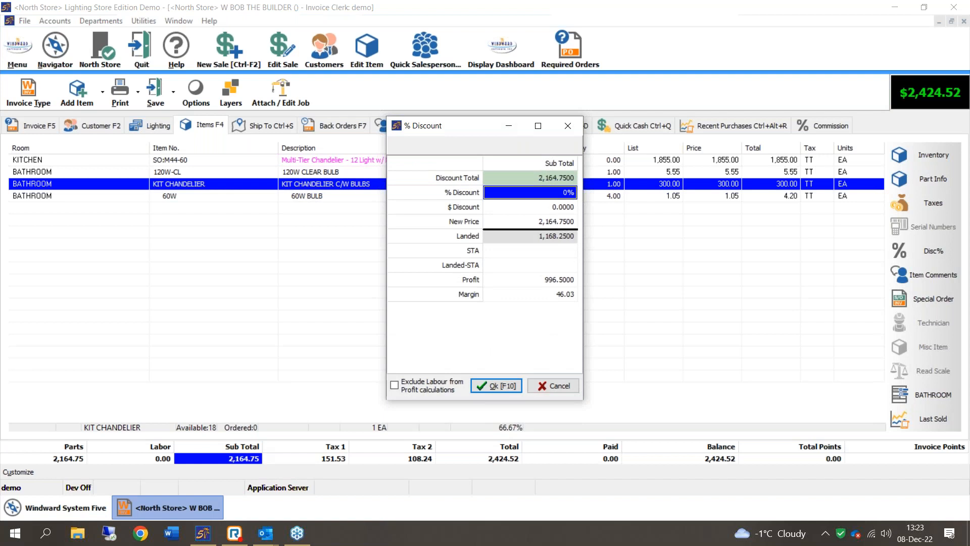
click(574, 386)
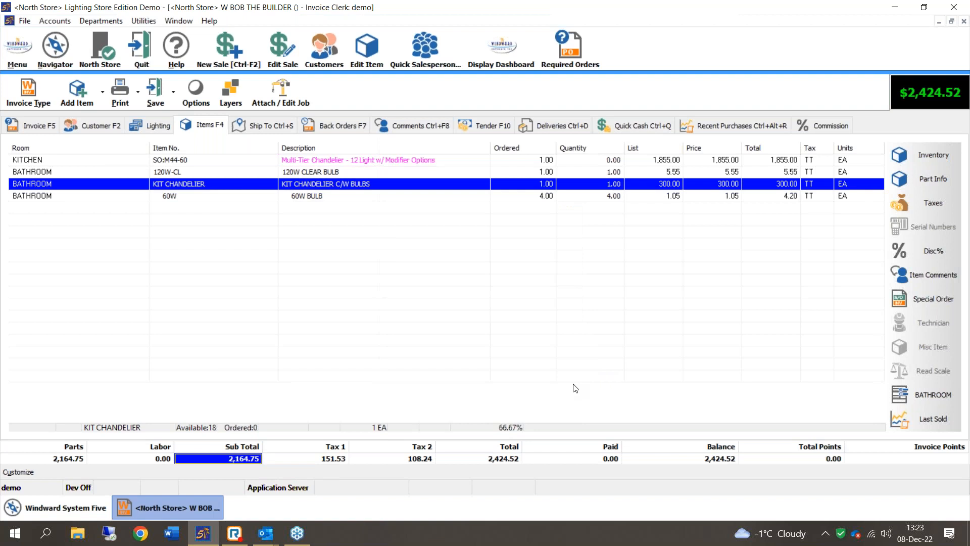
click(440, 160)
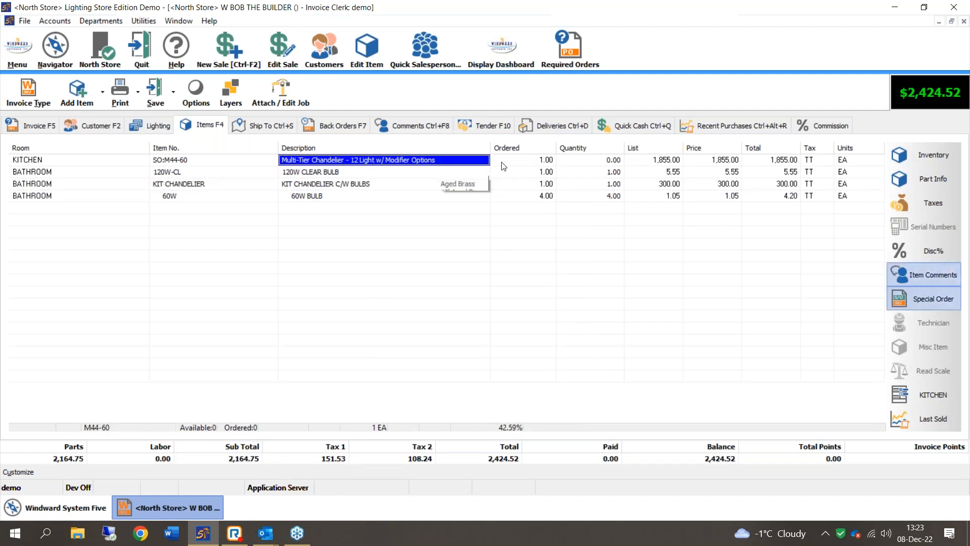
click(912, 178)
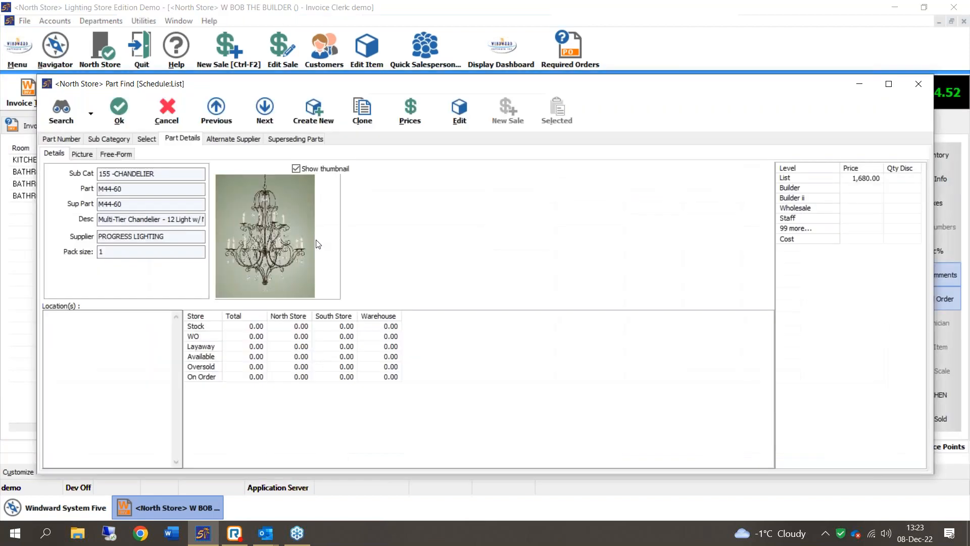
click(172, 121)
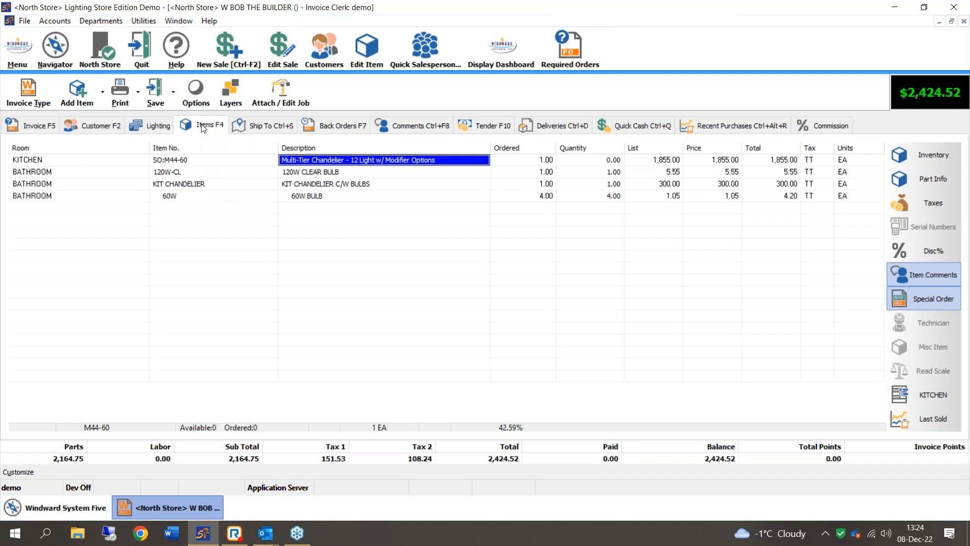
- Save the invoice without printing, then collapse Sales and expand Inventory and Purchases in the navigator
click(153, 95)
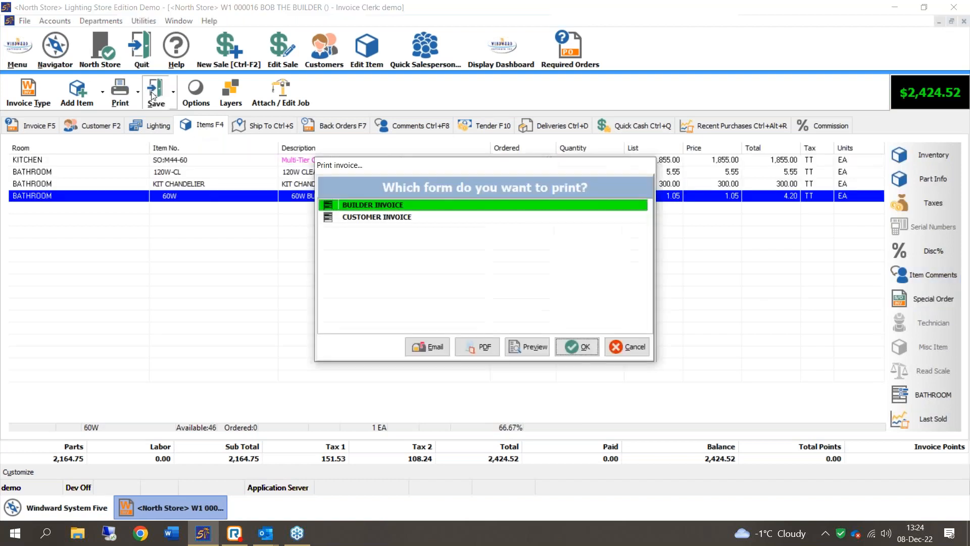
click(613, 345)
click(92, 467)
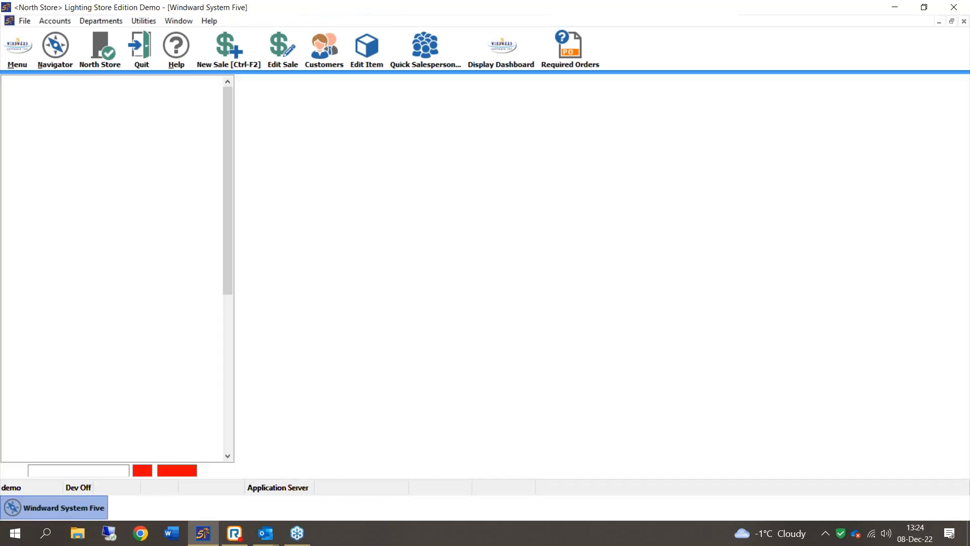
click(43, 96)
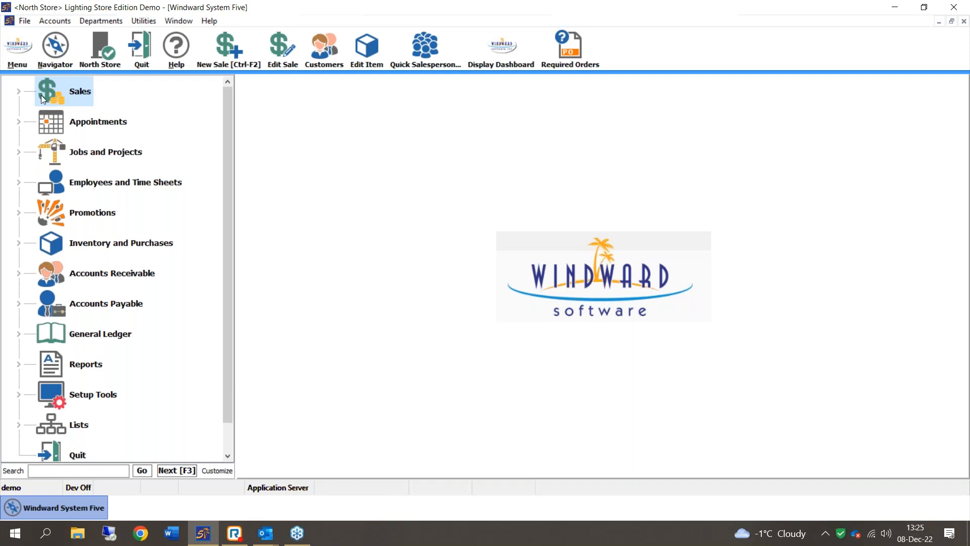
double_click(159, 232)
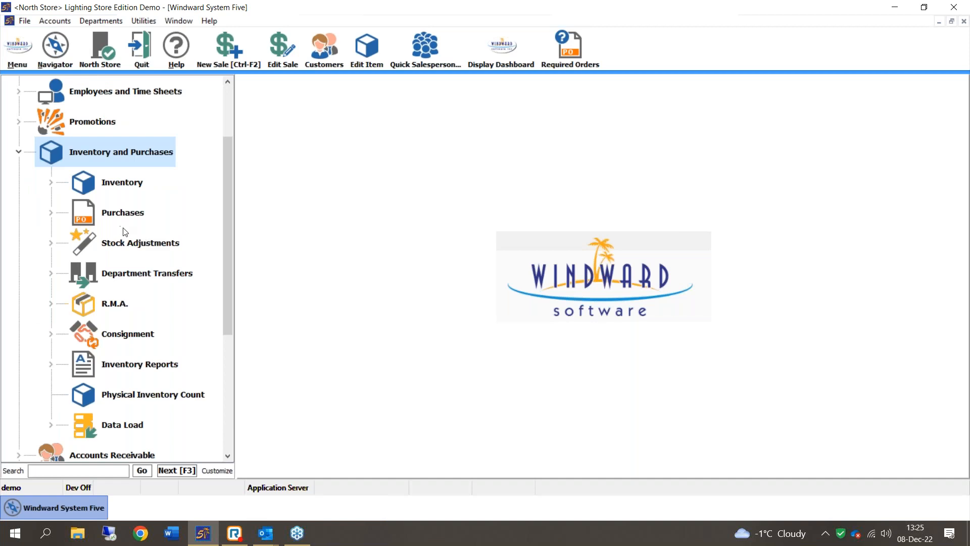
- Expand Inventory and Purchases > Purchases in the navigator and launch New Purchase Order
click(127, 183)
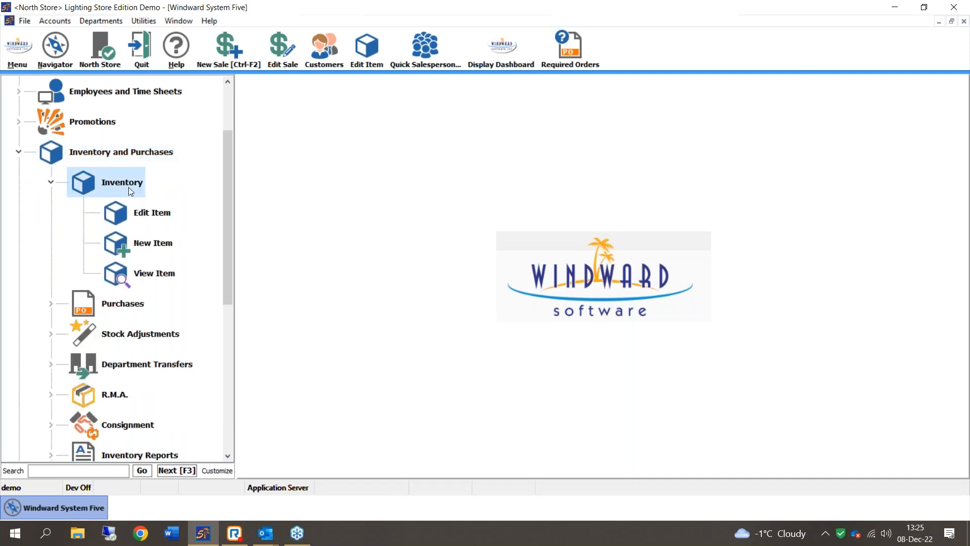
click(123, 303)
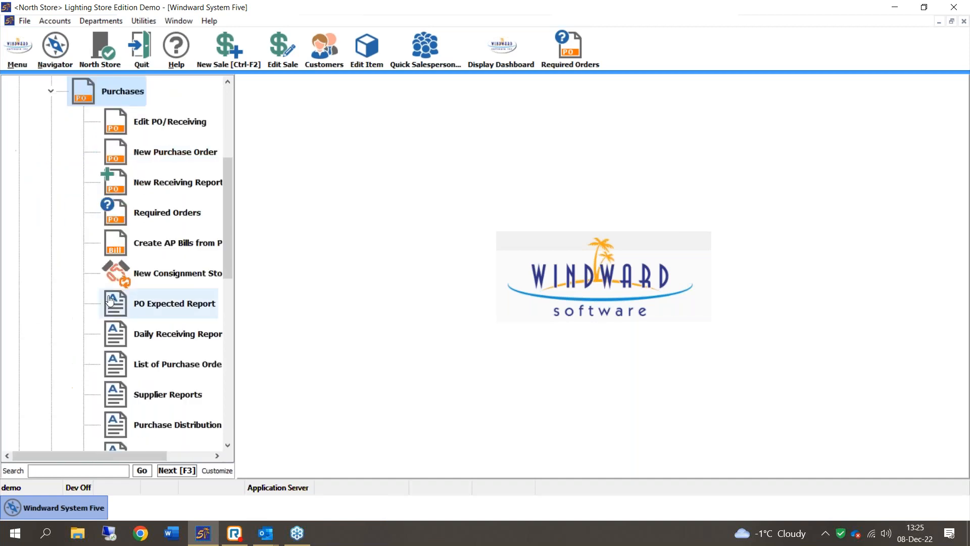
double_click(131, 162)
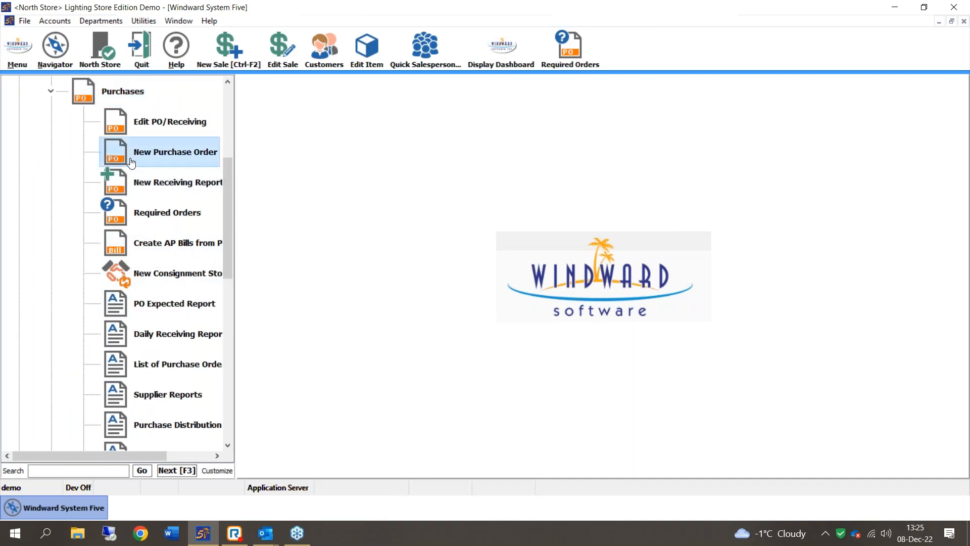
- Find the supplier with 'progr' and choose PROGRESS LIGHTING for new purchase order PO 4
text(progr)
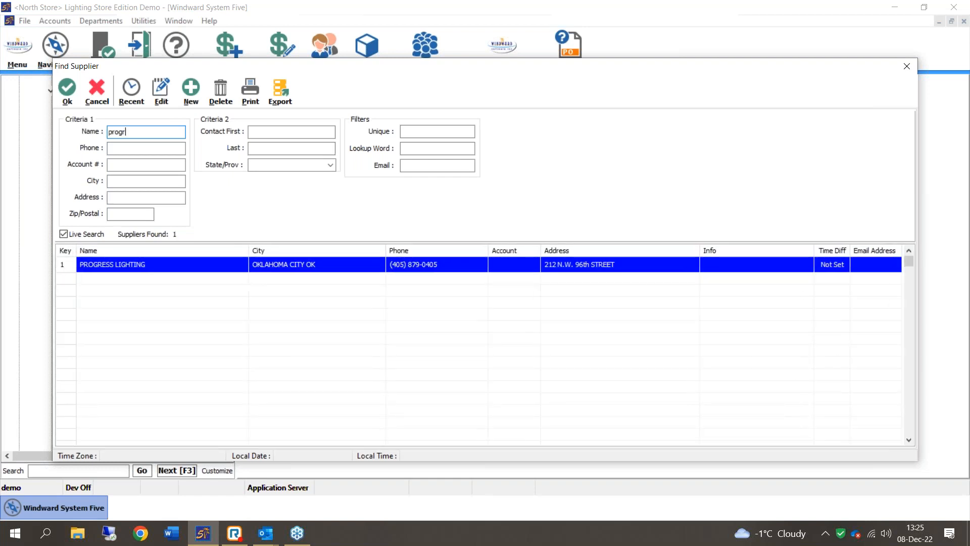
key(Return)
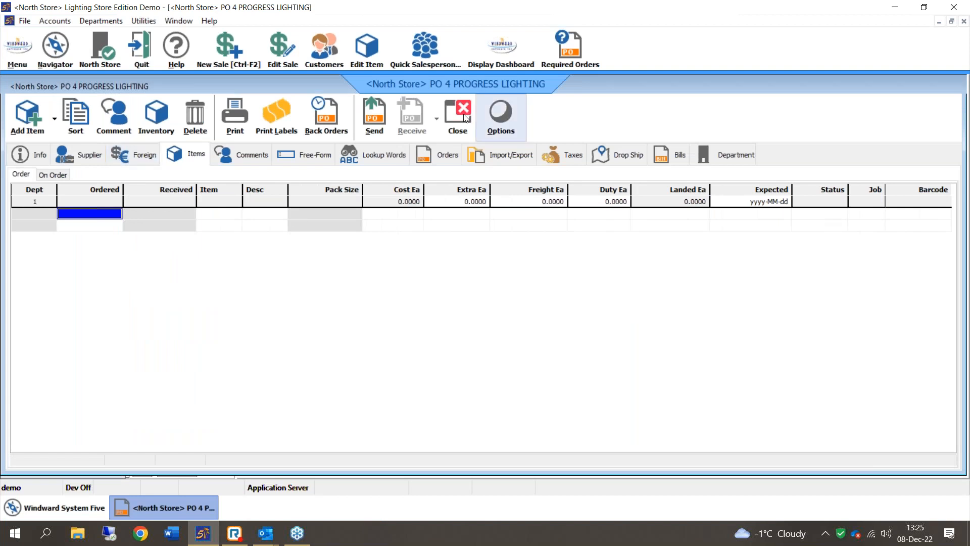
- Add the M44-60 multi-tier chandelier special order to PO 4, listing only the PO supplier's orders
click(447, 155)
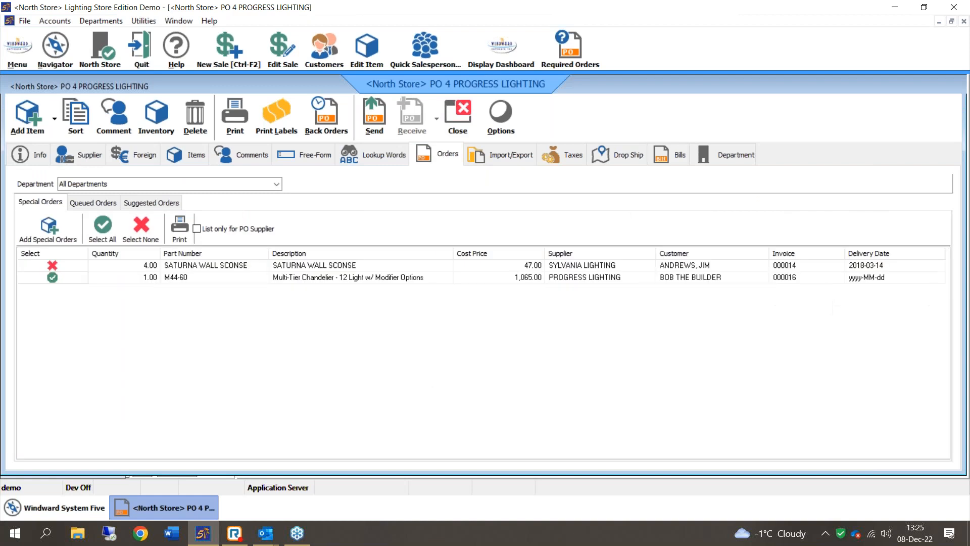
click(209, 228)
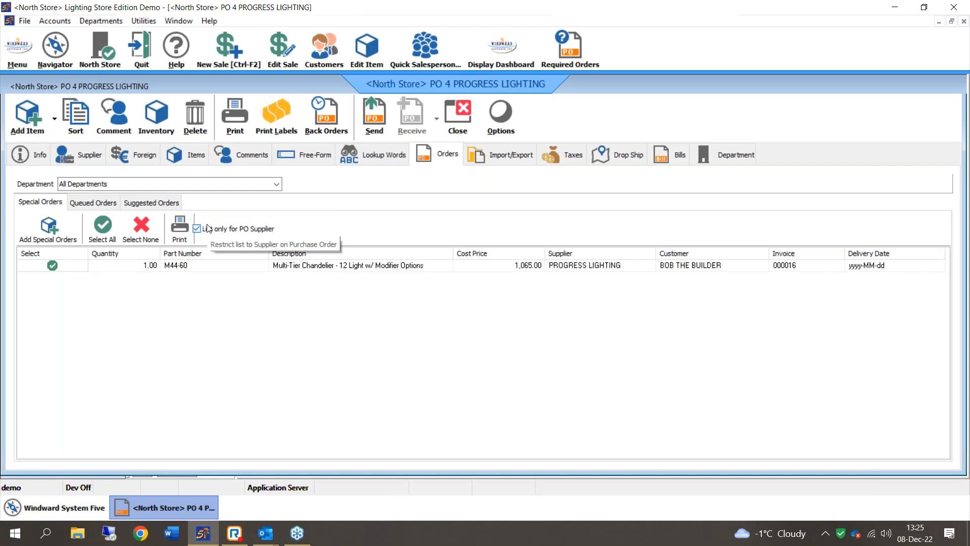
click(208, 229)
click(209, 228)
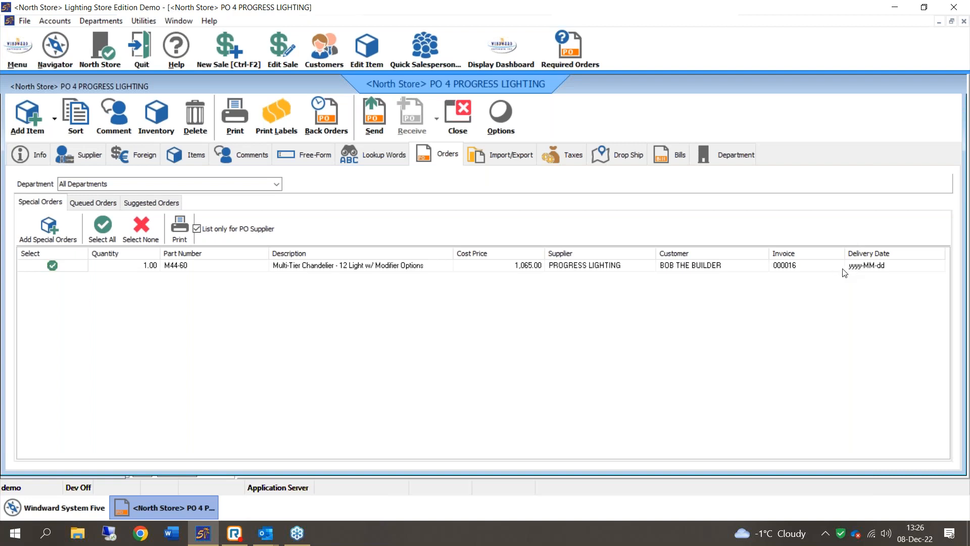
click(63, 236)
click(514, 279)
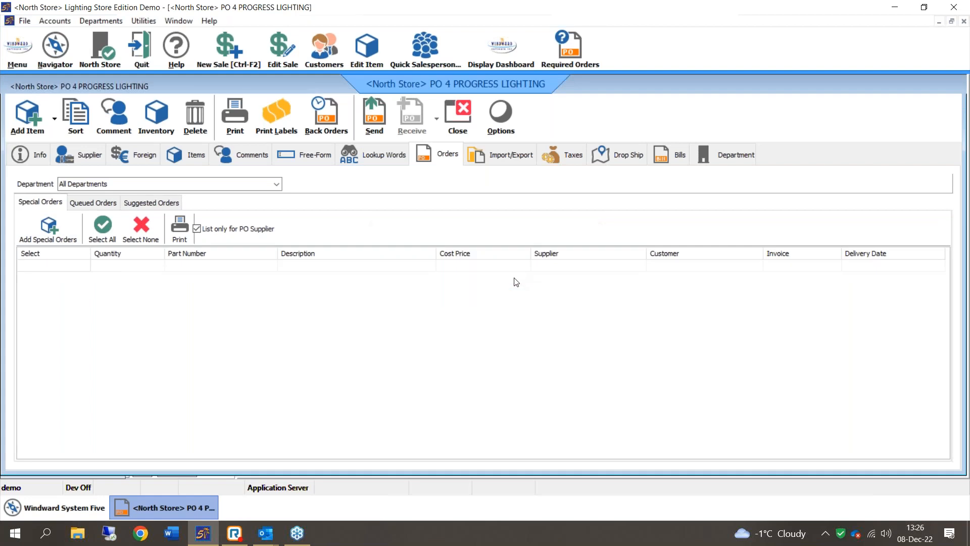
- List all parts under Suggested Orders for season Q3-Q4, keeping Highs/Lows as the basis
click(143, 208)
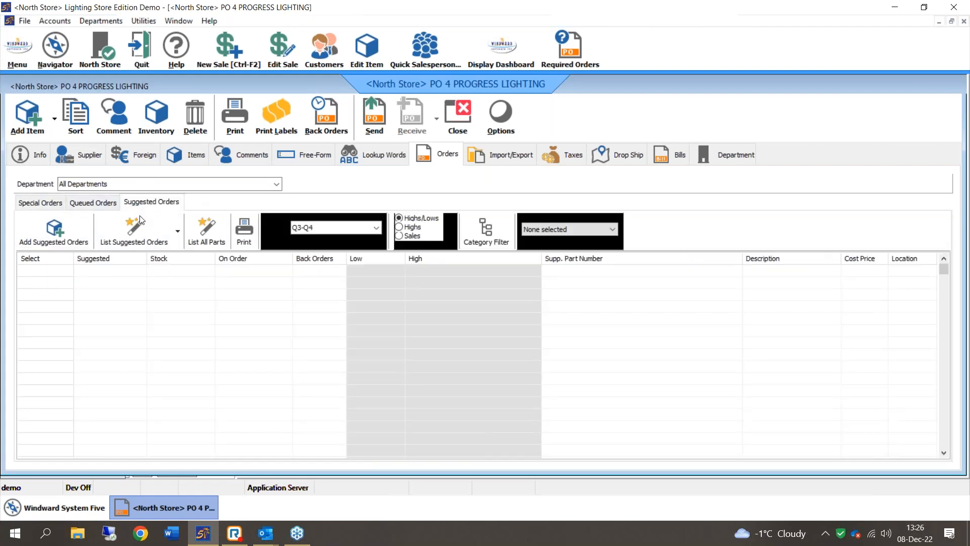
click(153, 230)
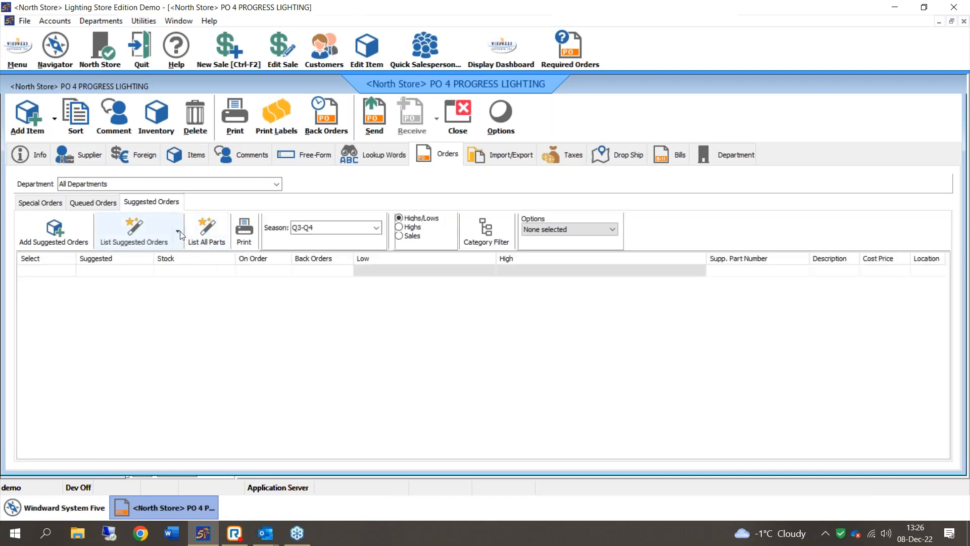
click(190, 231)
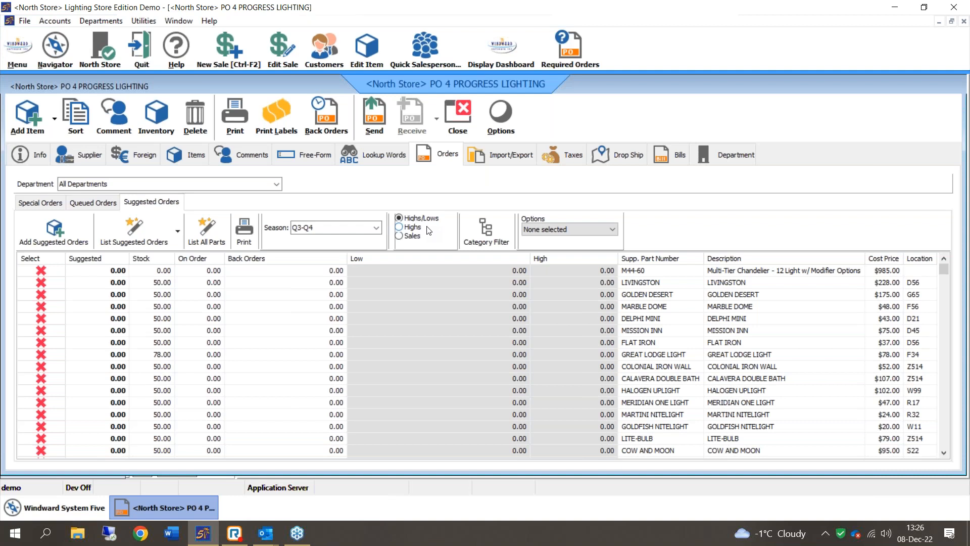
click(376, 227)
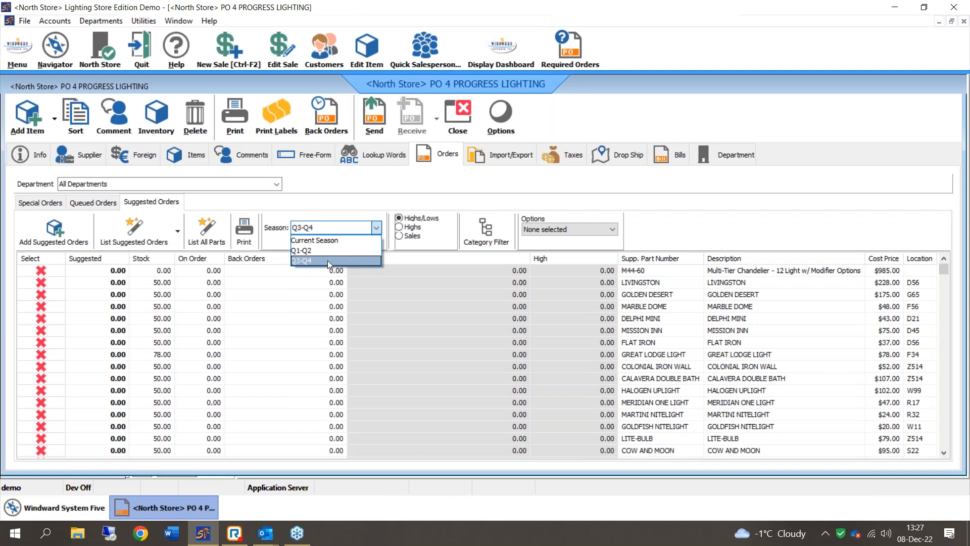
click(416, 242)
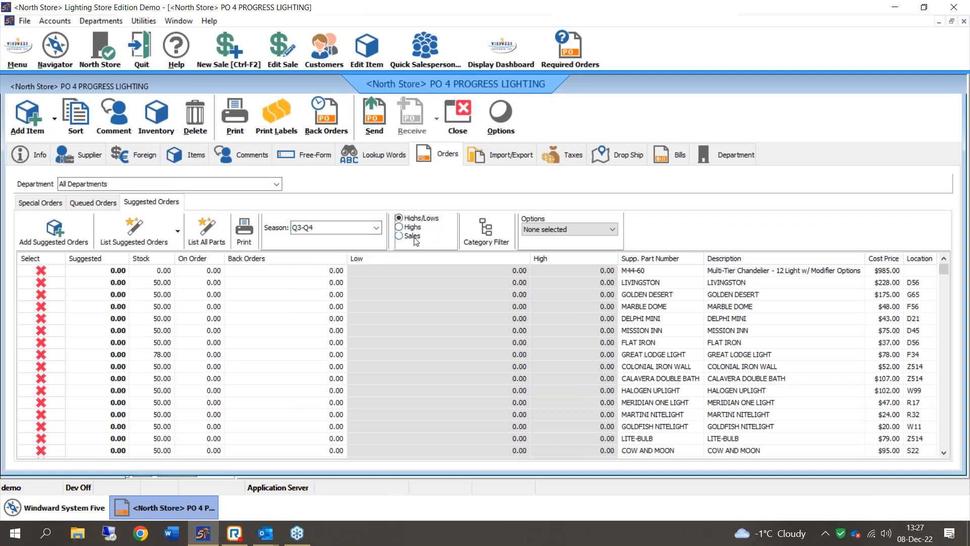
click(412, 236)
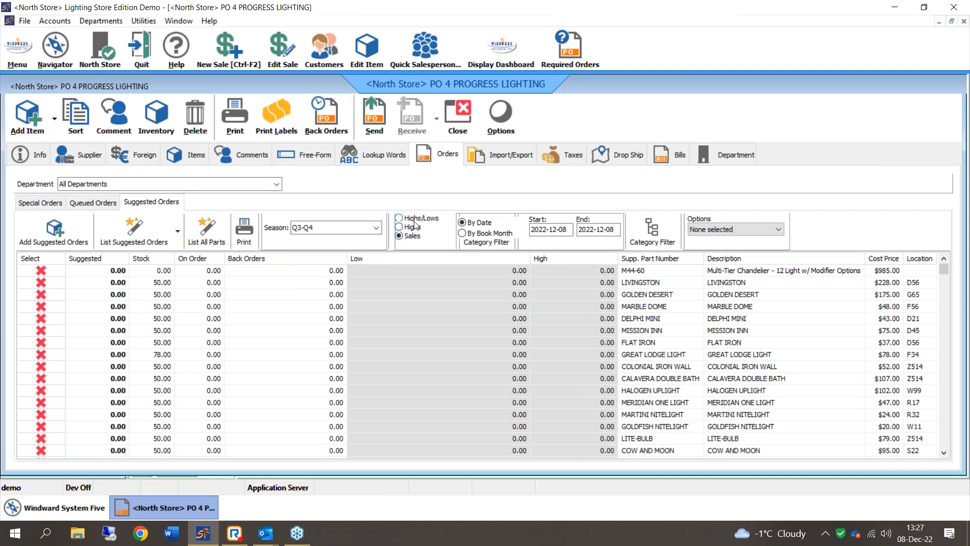
click(415, 221)
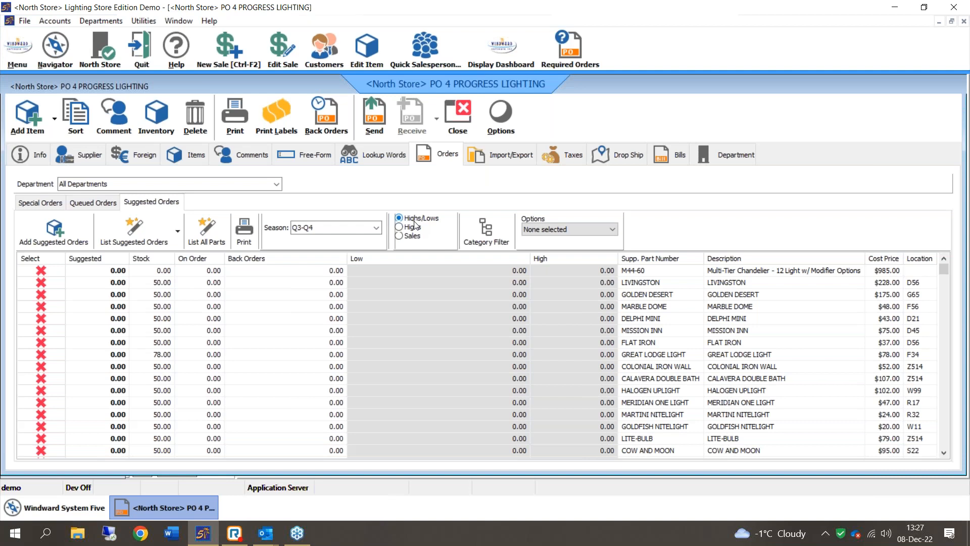
- Add Marble Dome, Delphi Mini, Mission Inn and Flat Iron to PO 4 as suggested orders
click(50, 307)
click(50, 319)
click(50, 332)
click(51, 344)
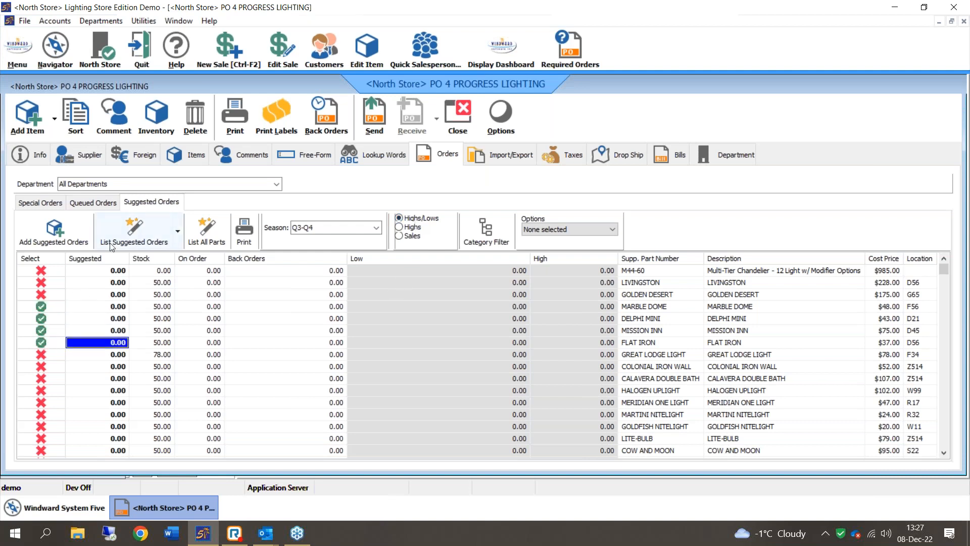
click(31, 230)
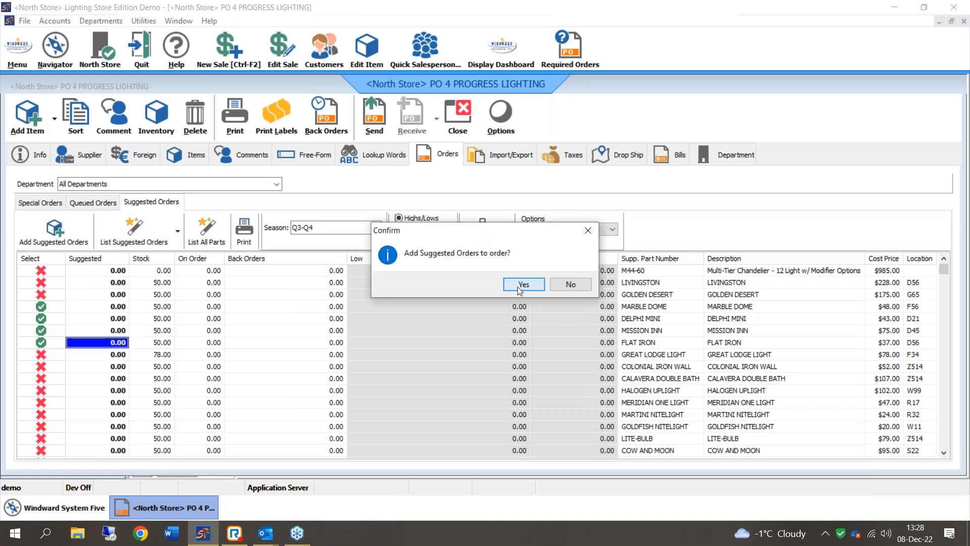
click(586, 282)
click(172, 159)
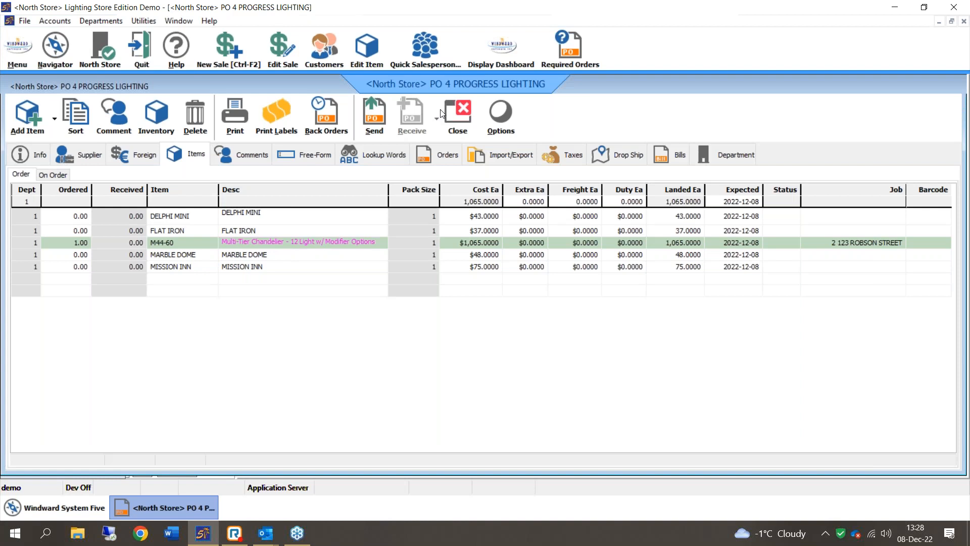
click(554, 245)
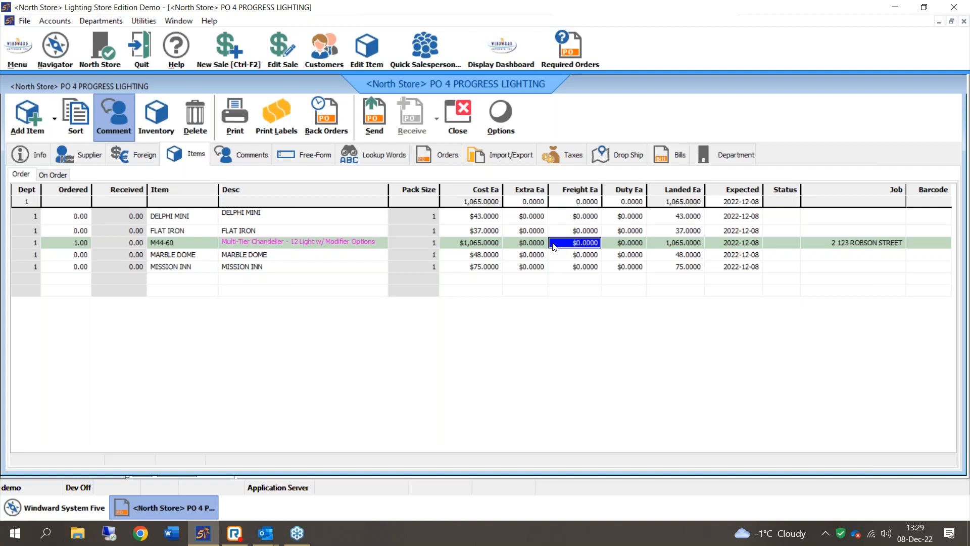
click(573, 202)
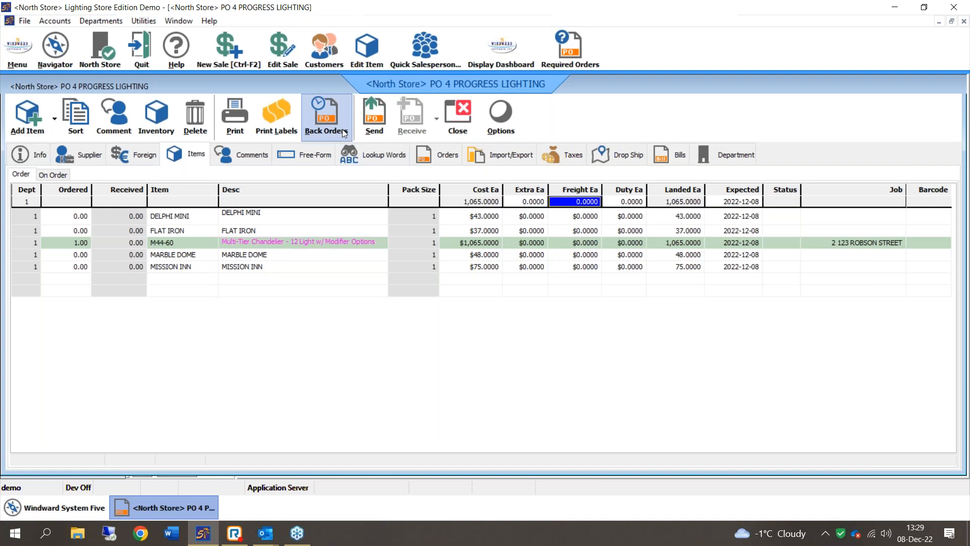
- Send purchase order 4, accepting the default print options
click(374, 120)
click(522, 321)
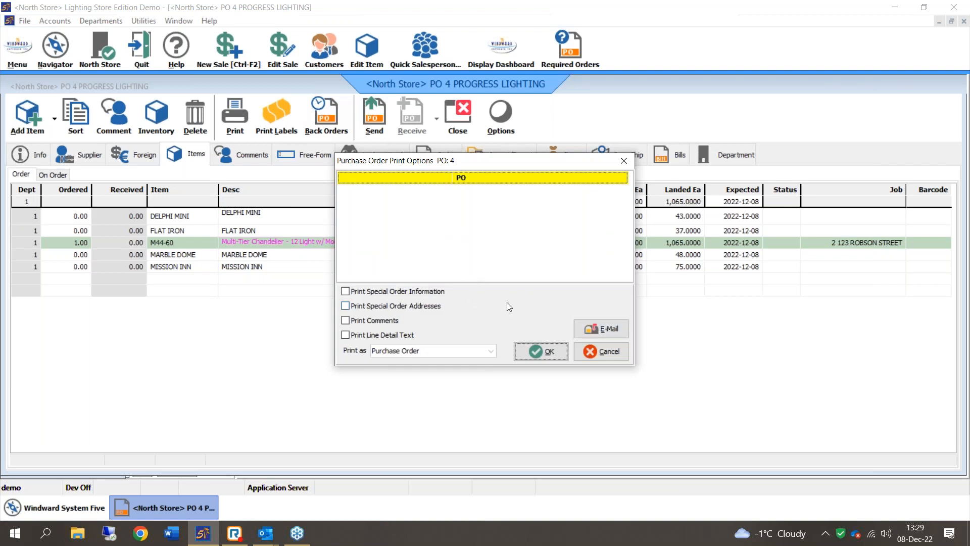
click(612, 351)
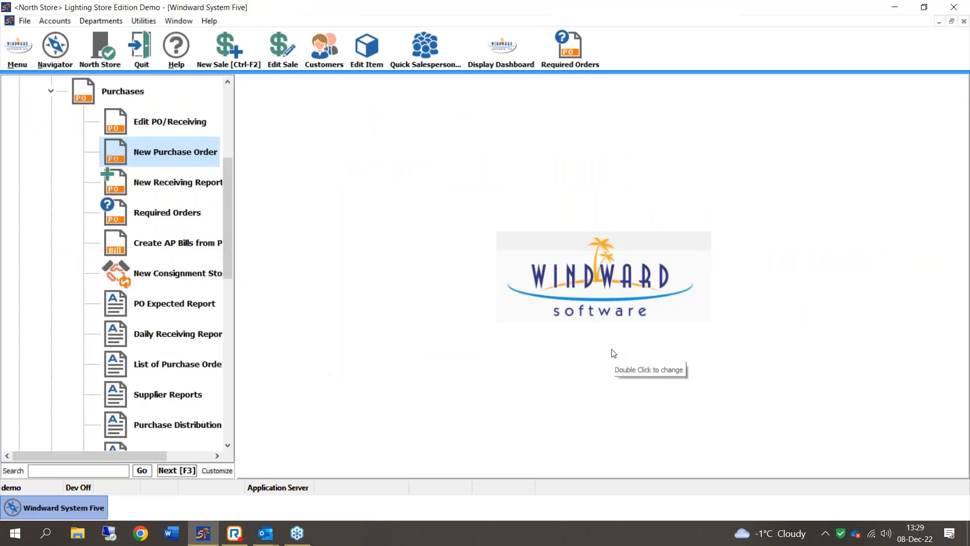
- Collapse the Purchases and Inventory and Purchases groups in the navigator
double_click(122, 91)
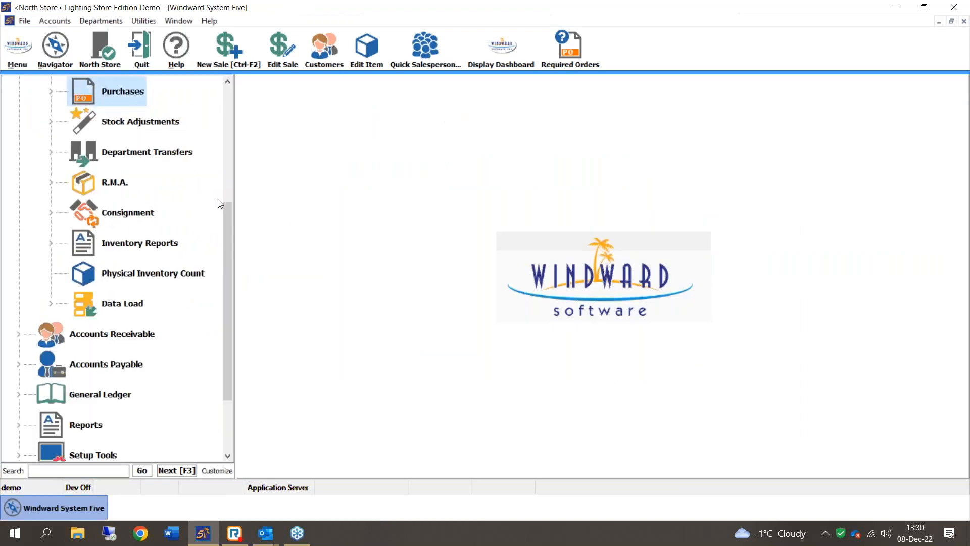
drag(231, 235, 227, 166)
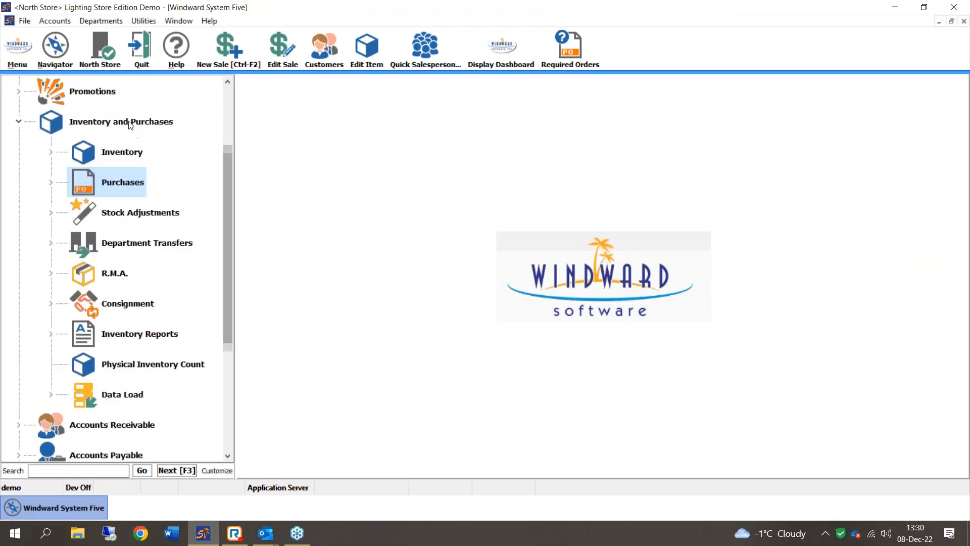
double_click(131, 123)
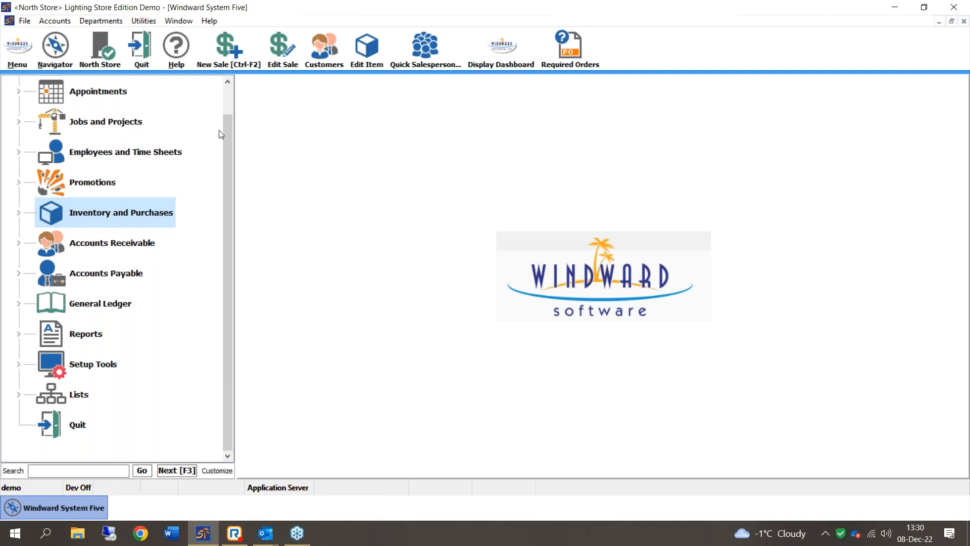
- Search the program's functions for 'special' and open the Special Orders report settings
click(111, 470)
text(special)
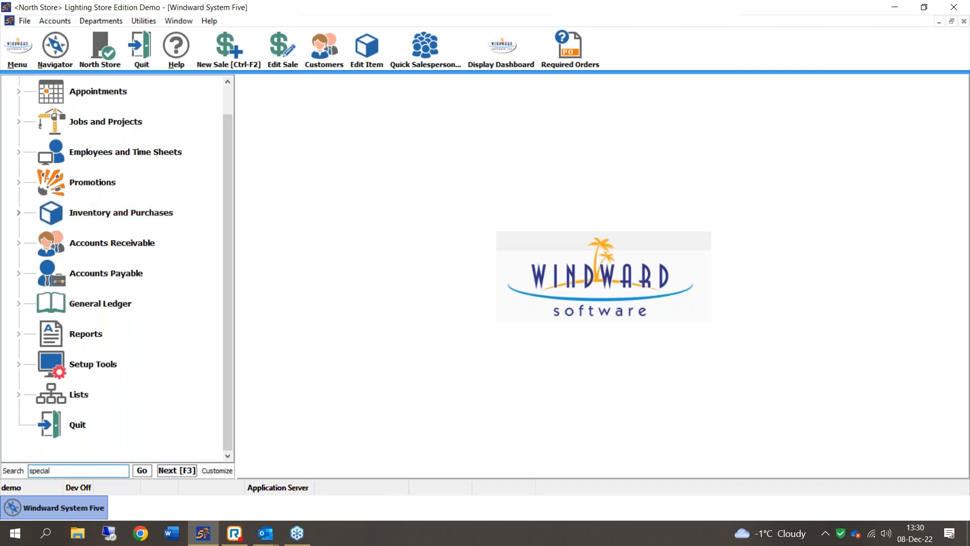
key(Return)
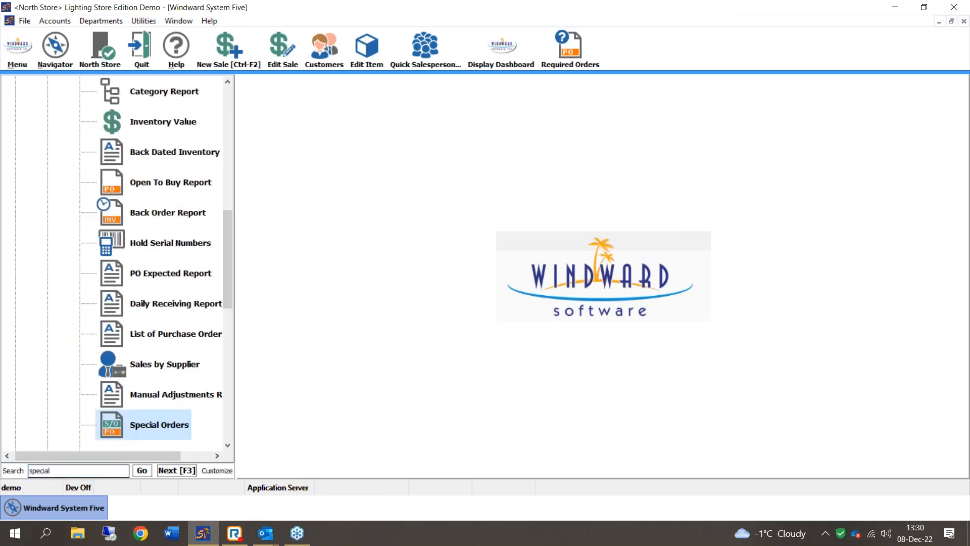
double_click(126, 428)
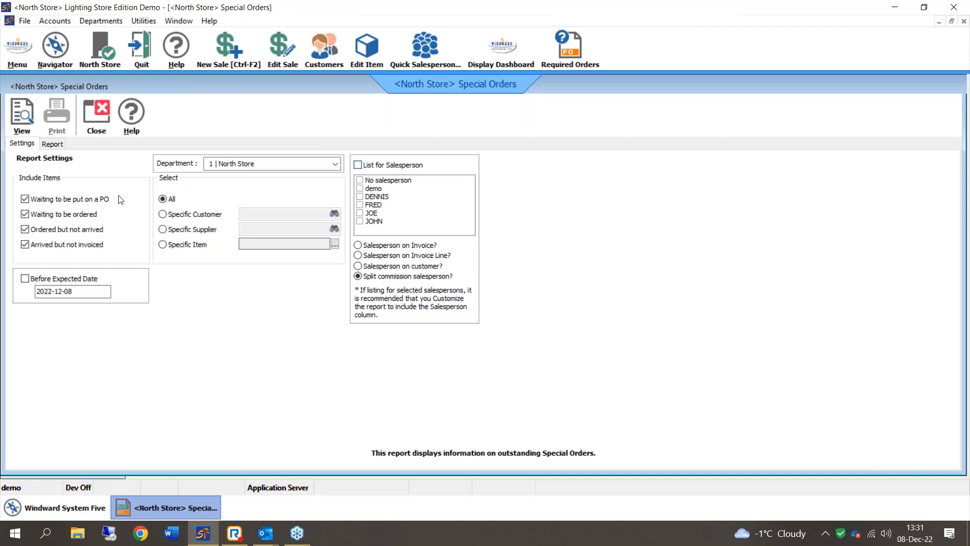
- Generate the Special Orders report, inspect the chandelier order line, then close the report
click(22, 116)
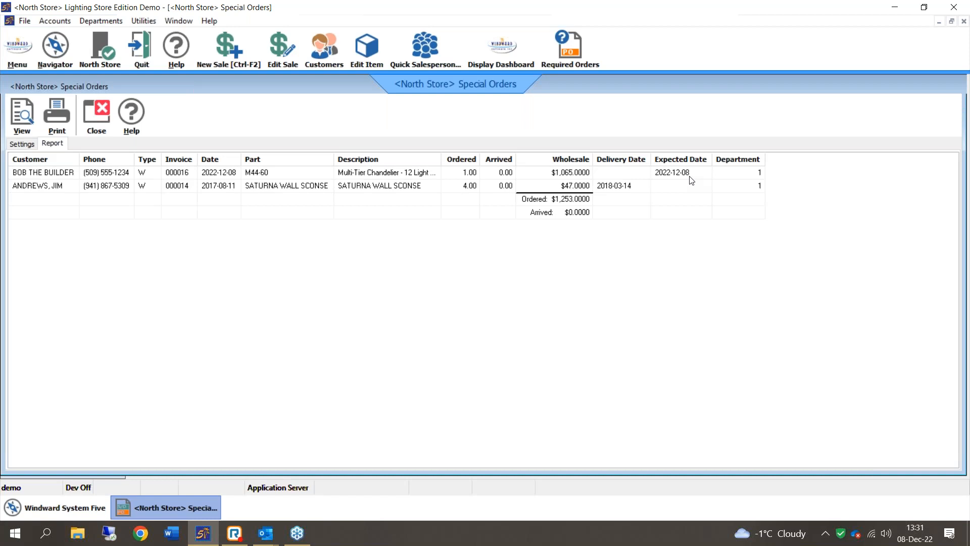
click(159, 177)
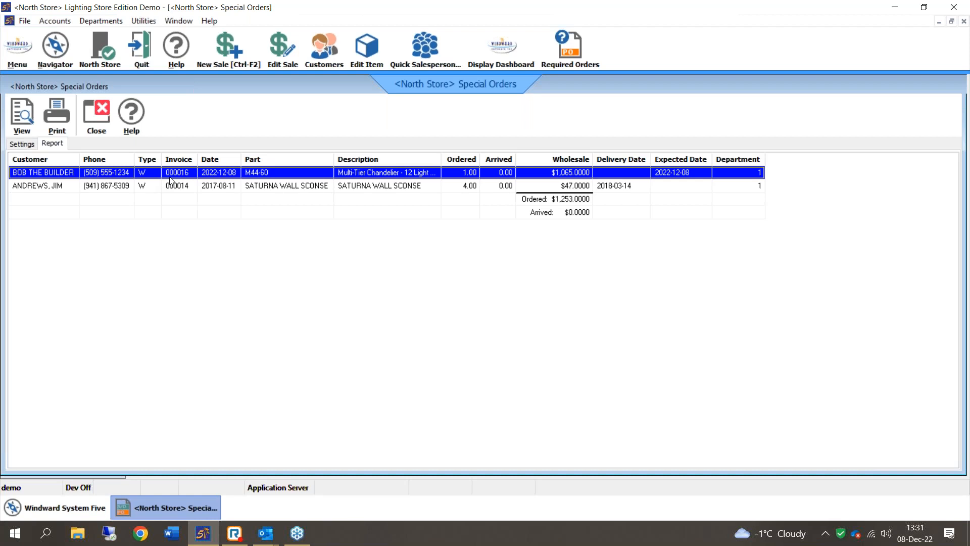
click(96, 115)
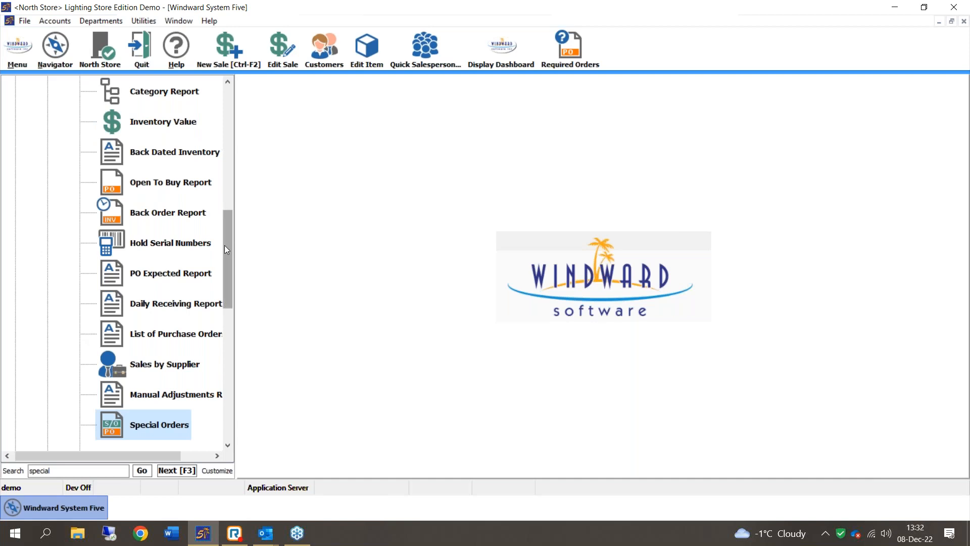
- Collapse the Inventory Reports and Inventory and Purchases groups in the navigator tree
drag(225, 244, 224, 168)
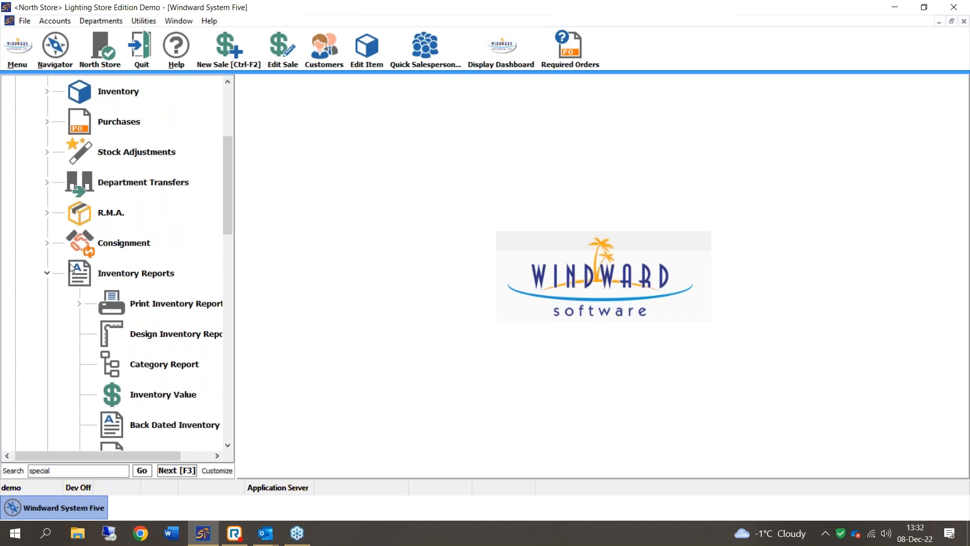
click(51, 273)
drag(226, 289, 236, 221)
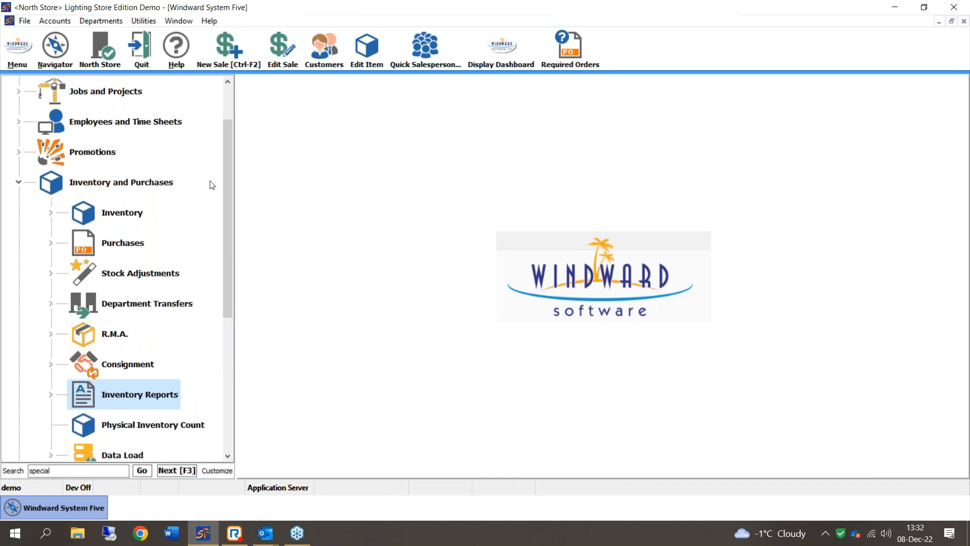
drag(229, 161, 224, 169)
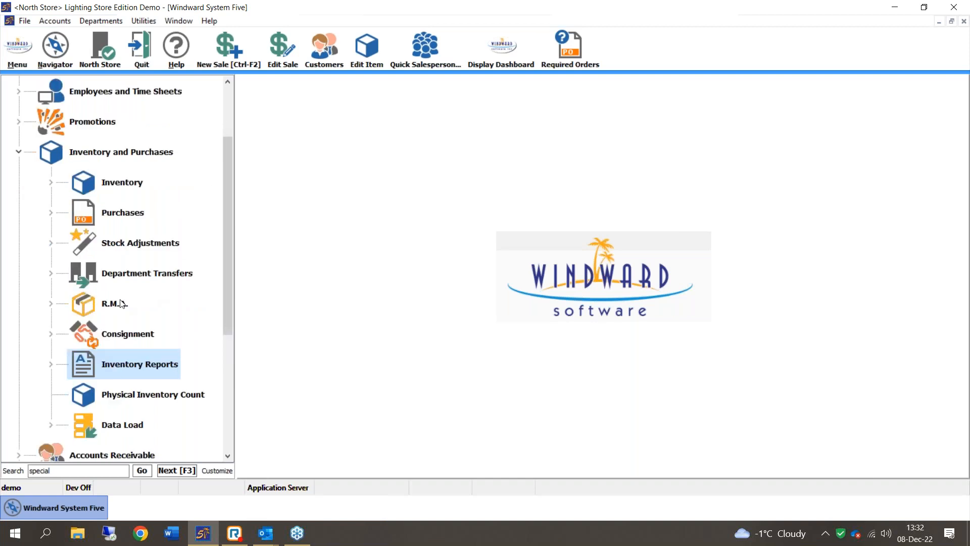
drag(229, 235, 231, 205)
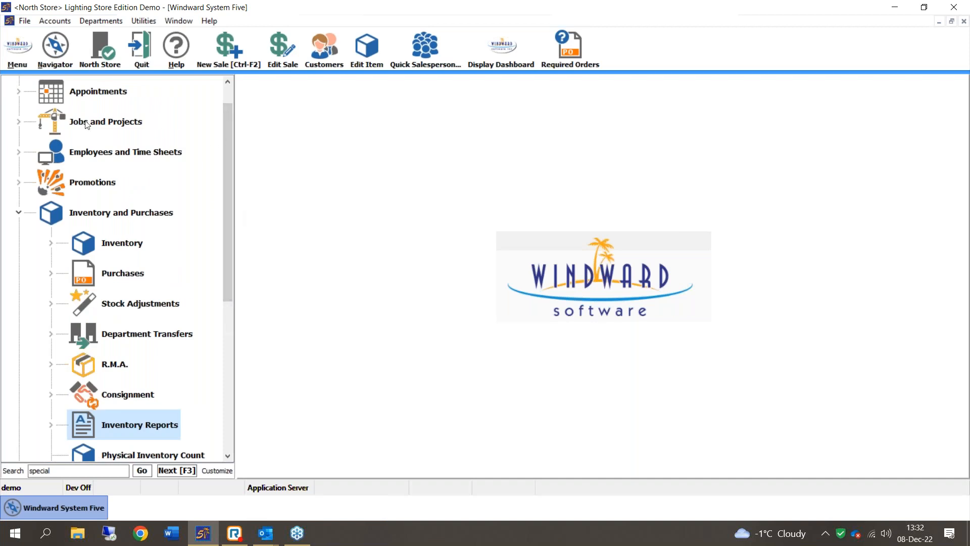
scroll(232, 136, up, 1)
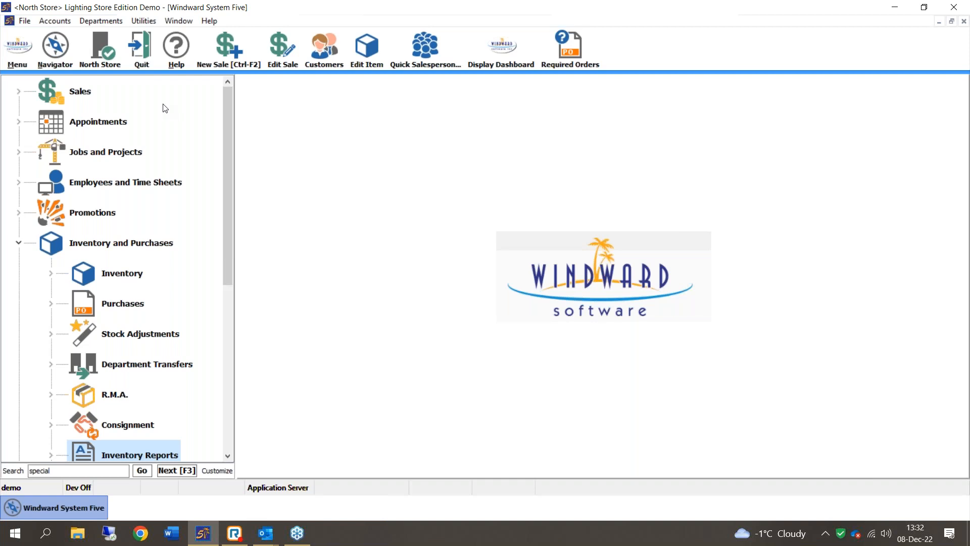
drag(228, 113, 220, 194)
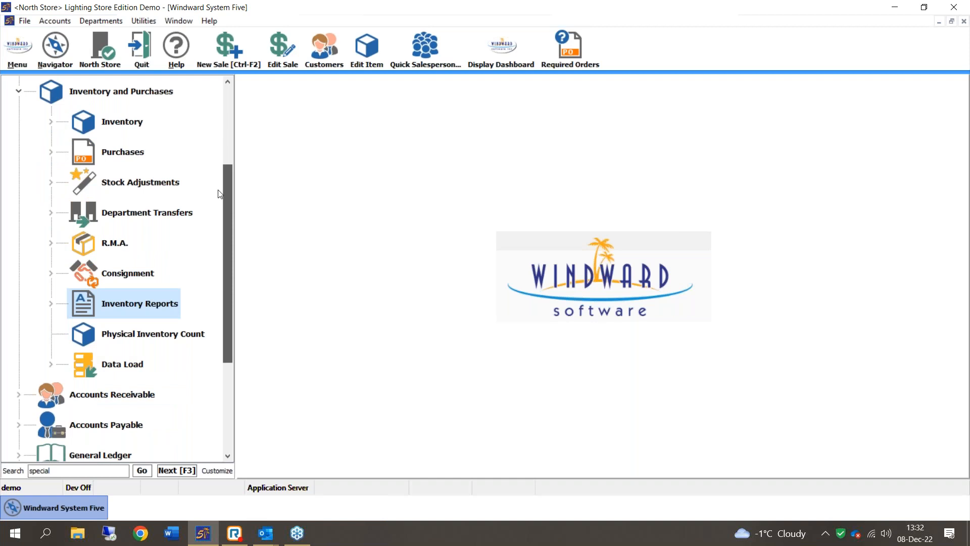
drag(220, 194, 220, 126)
click(19, 213)
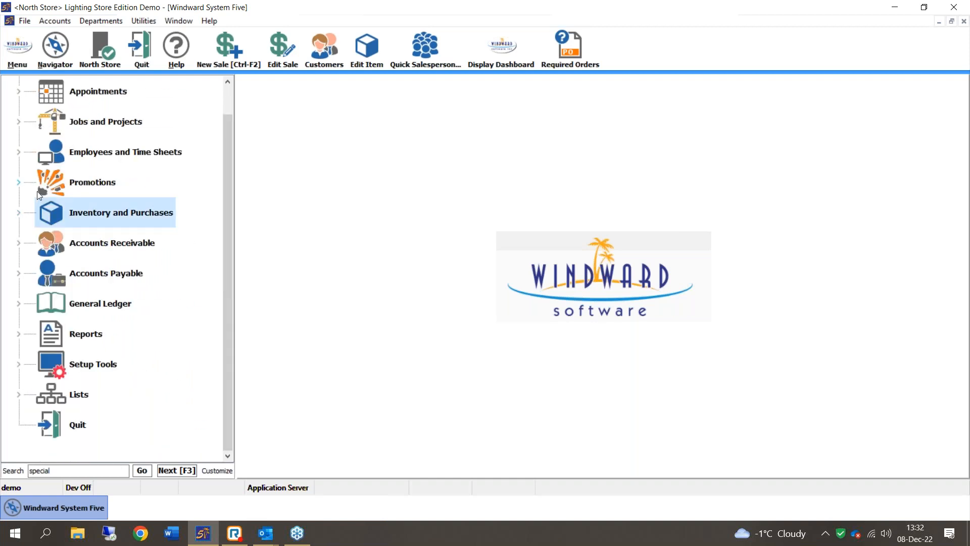
- Expand Inventory and Purchases > Purchases and open Edit PO/Receiving
drag(225, 125, 223, 97)
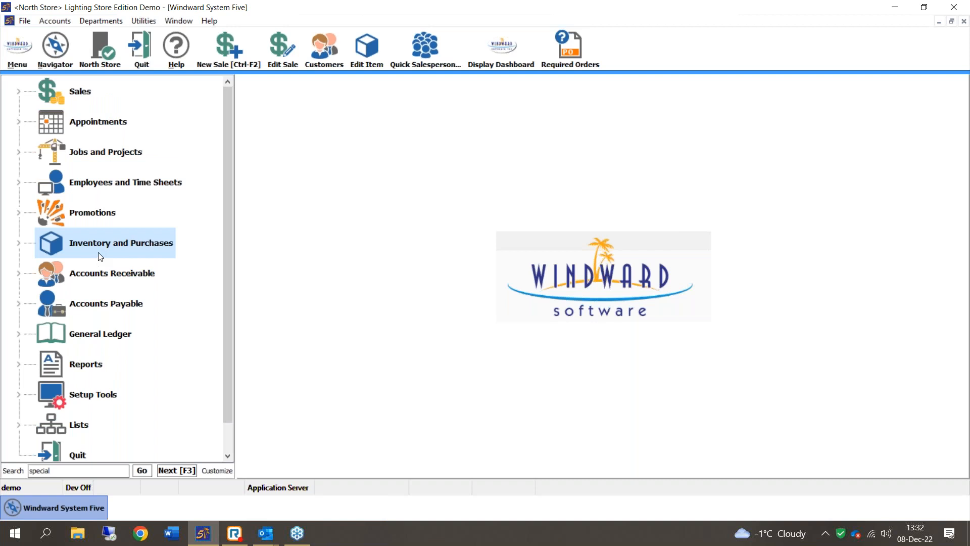
click(99, 256)
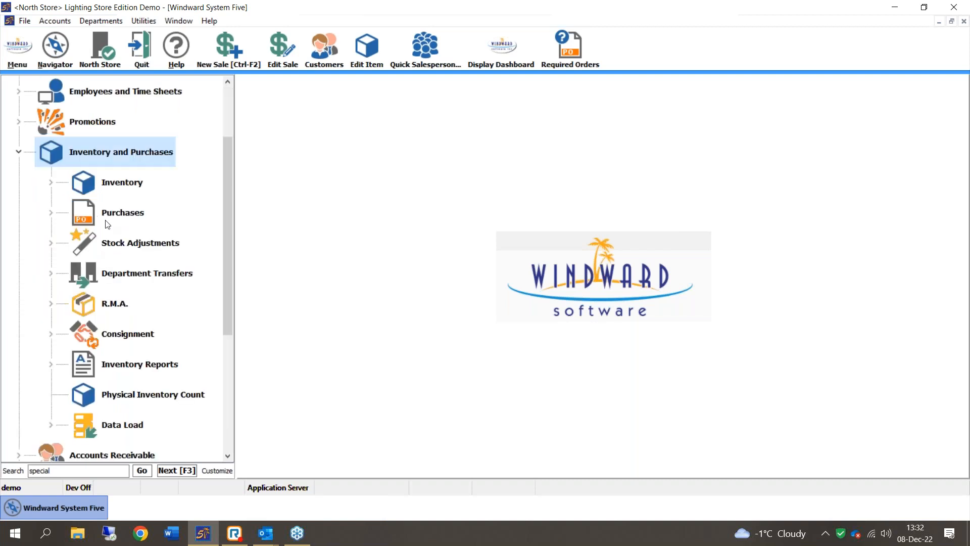
click(106, 223)
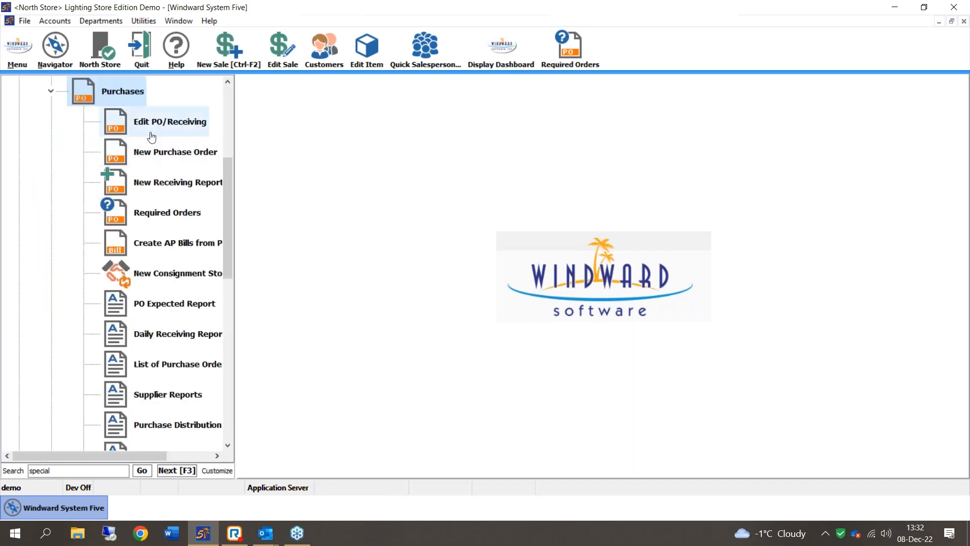
click(151, 136)
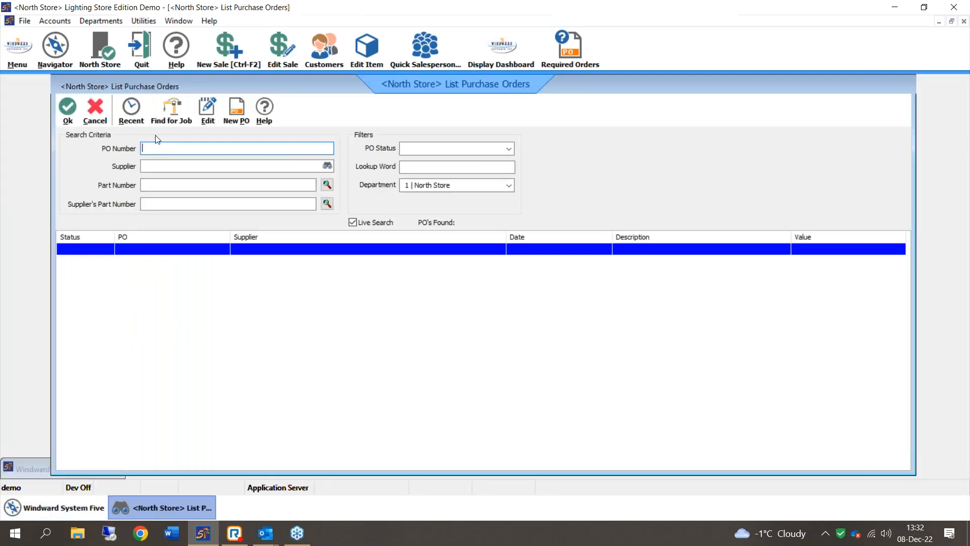
- Switch the PO list to All PO Statuses and open PO 4 from PROGRESS LIGHTING
click(511, 152)
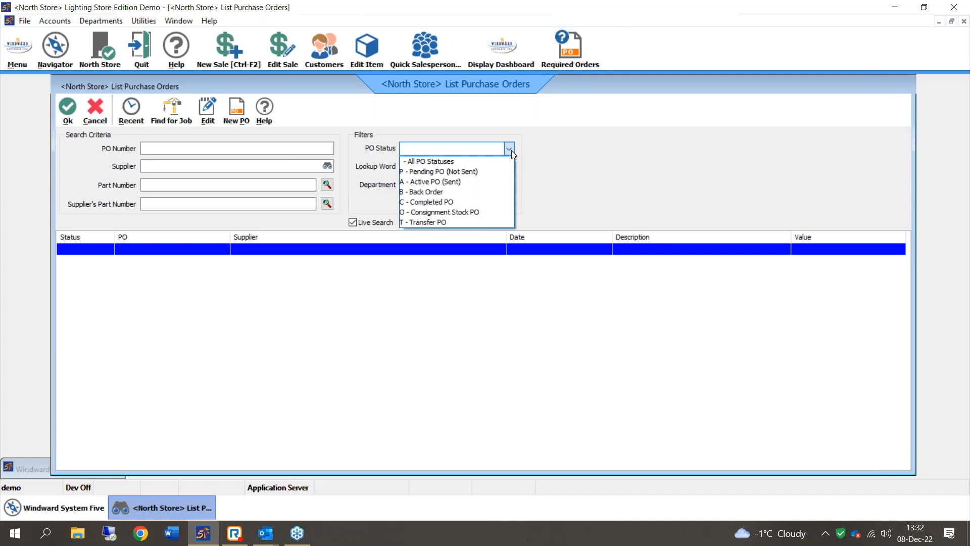
click(131, 112)
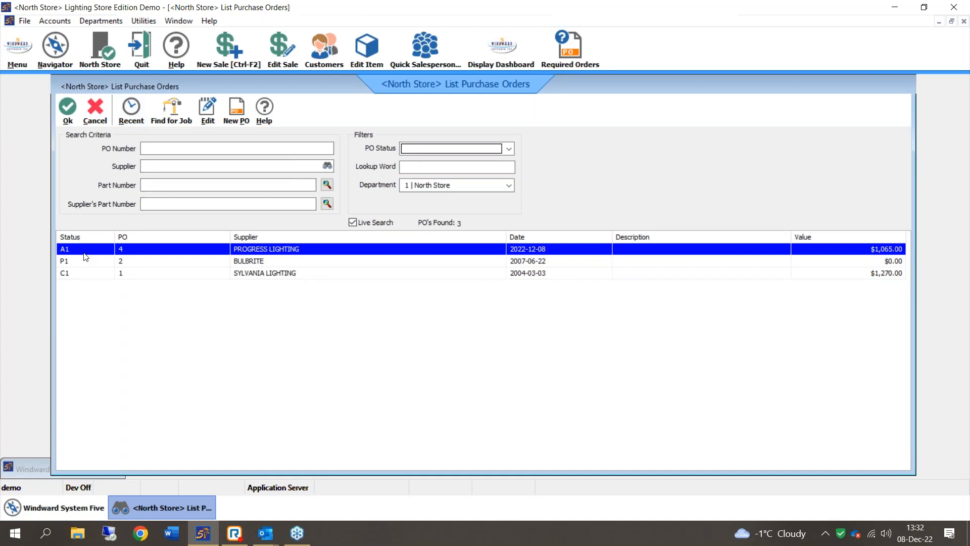
click(251, 253)
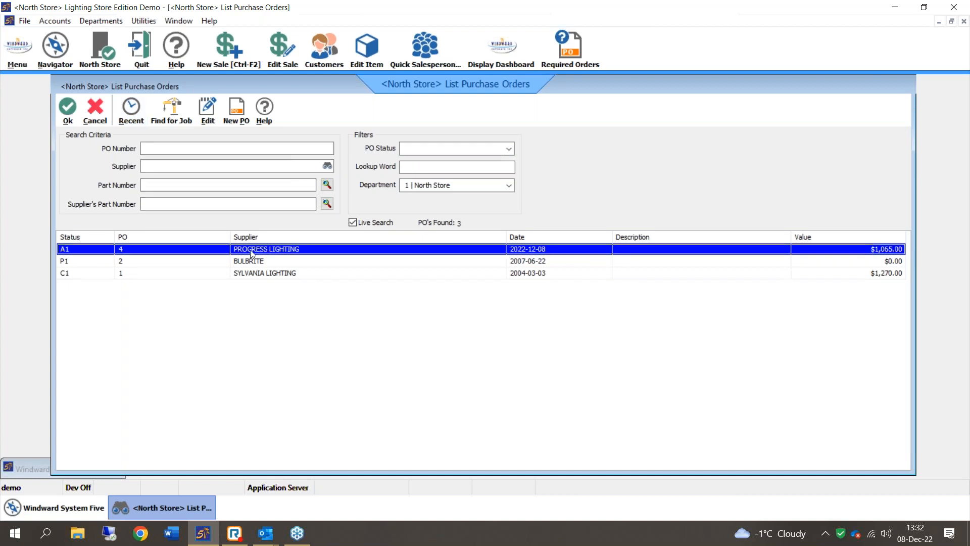
double_click(251, 253)
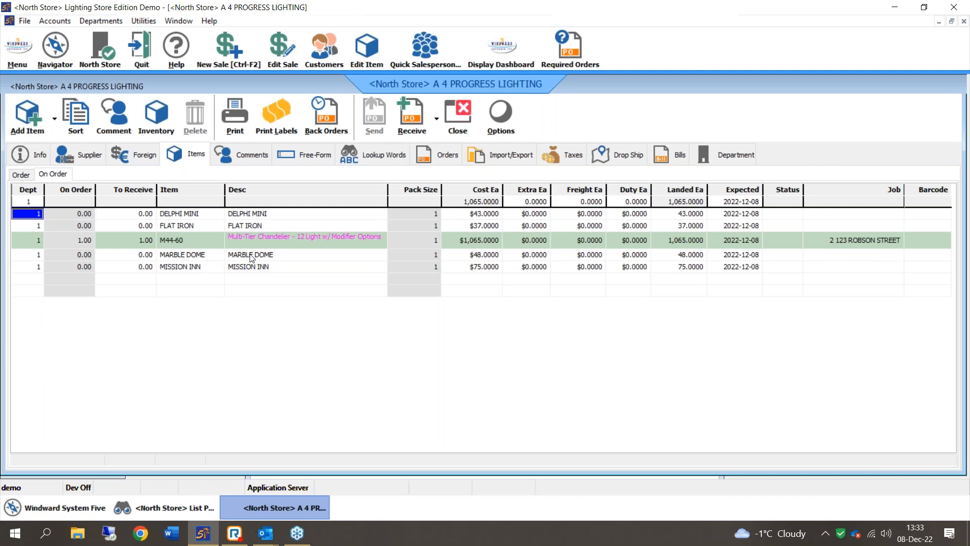
- Set To Receive to 1 on all five PO 4 lines, including DELPHI MINI, MARBLE DOME and MISSION INN
click(109, 218)
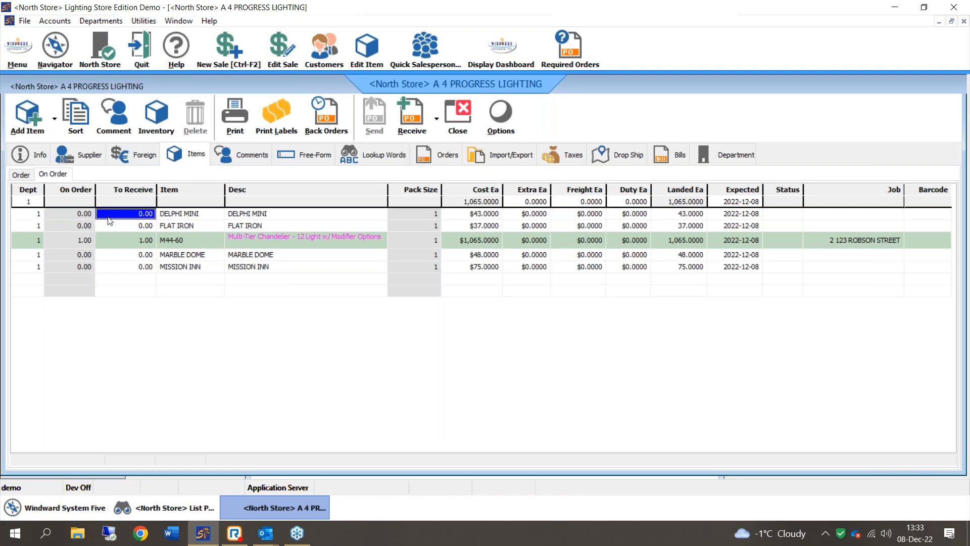
text(1)
key(Down)
text(1)
click(136, 255)
text(1)
click(138, 267)
text(1)
click(141, 255)
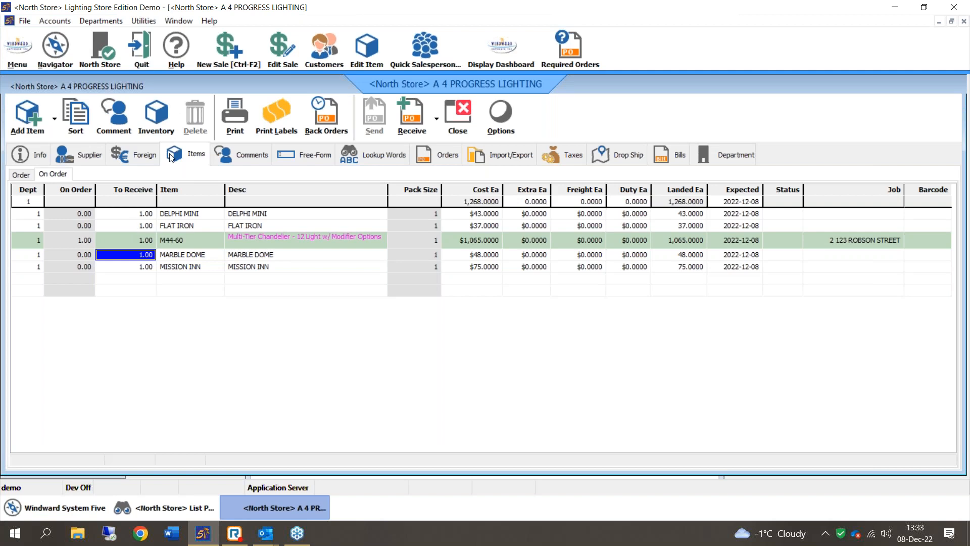
- Preview Shipping (10 per page) labels for special-ordered items, showing the M44-60 chandelier label
click(264, 128)
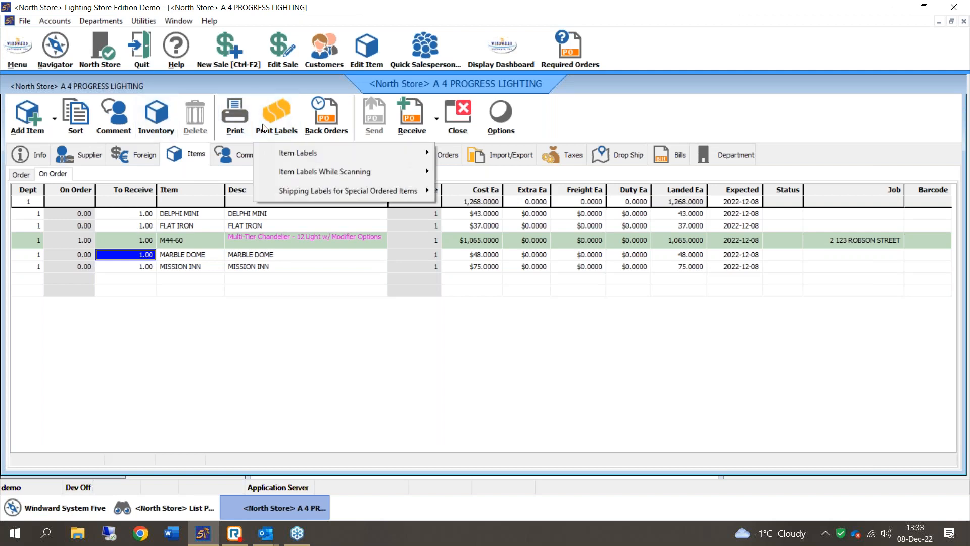
mouse_move(333, 190)
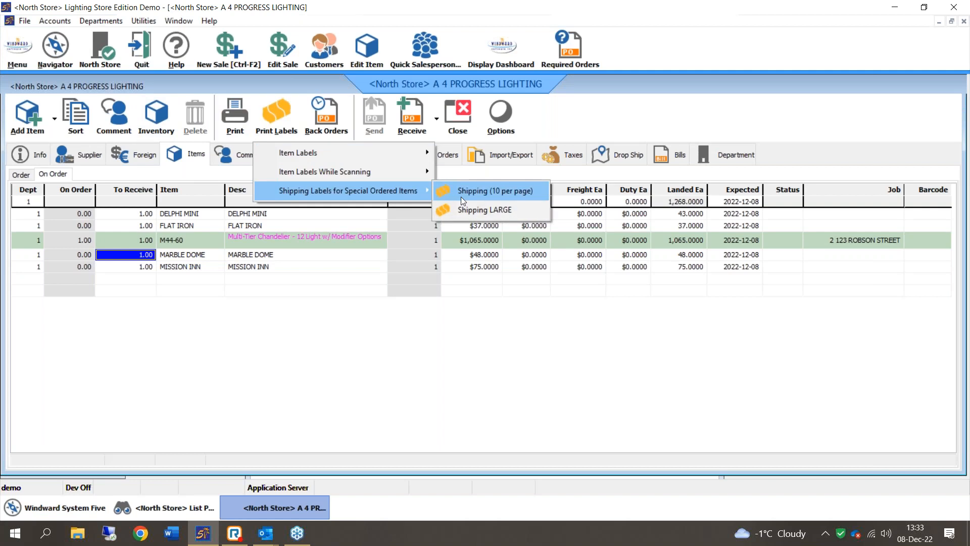
click(461, 196)
click(334, 210)
click(569, 360)
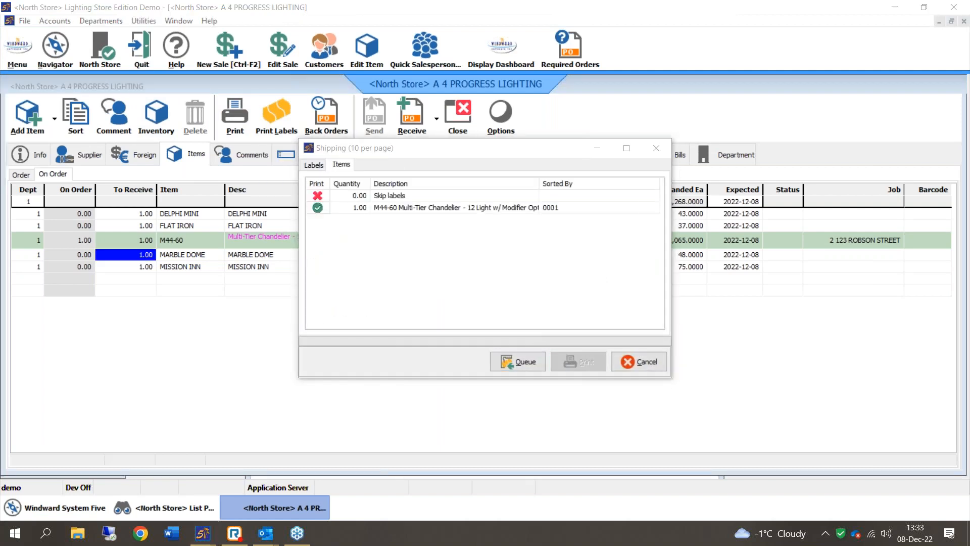
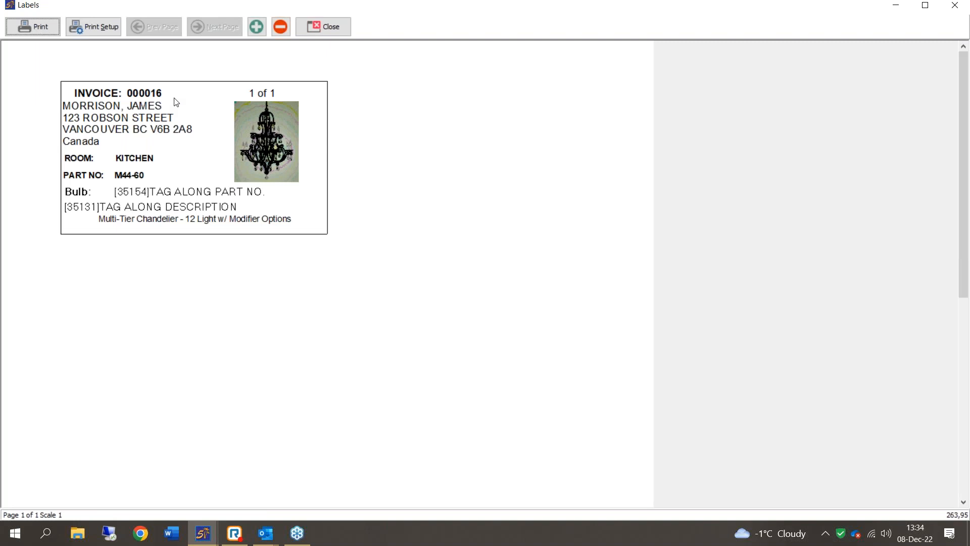
- Close the shipping label preview to get back to PO 4's item list
click(312, 26)
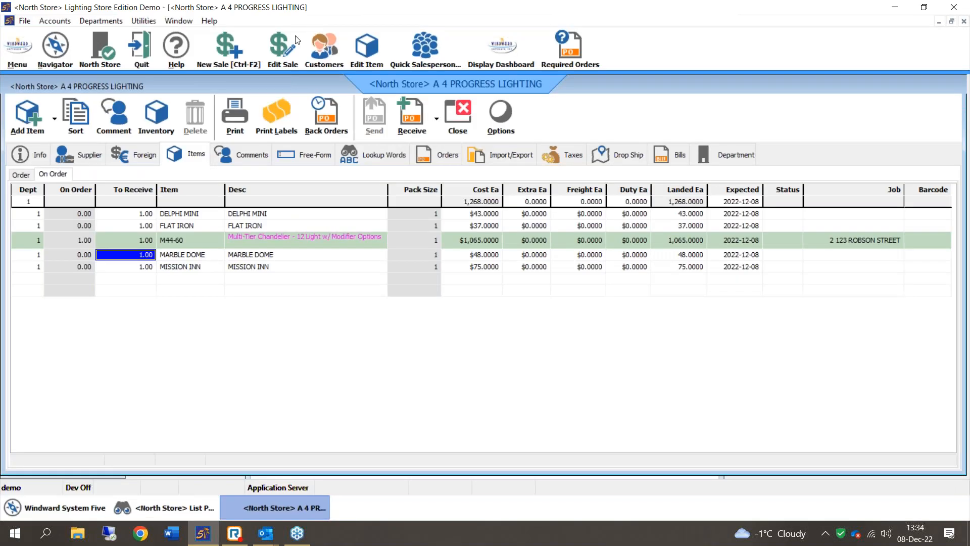
- Receive PO 4's stock into inventory, entering the supplier's packing number
click(395, 104)
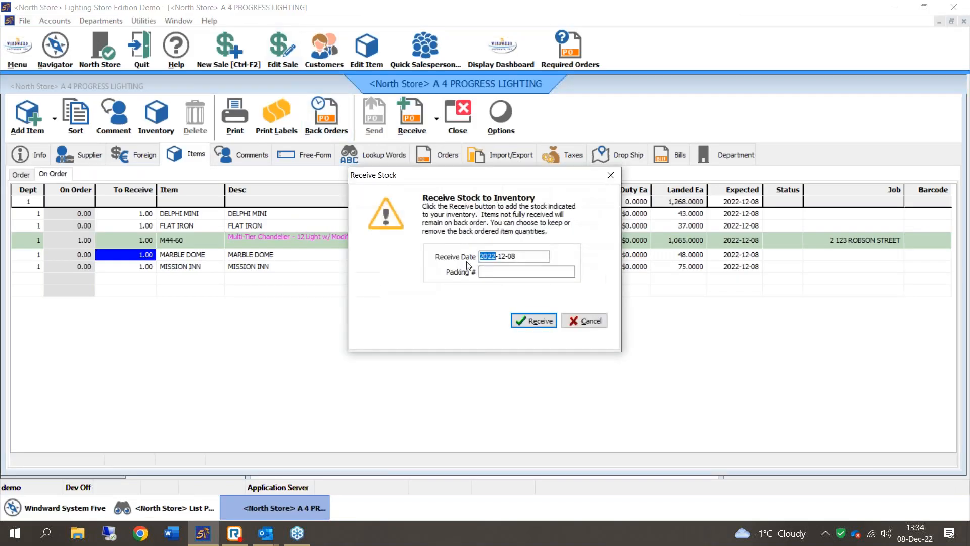
text(1523543635)
click(520, 320)
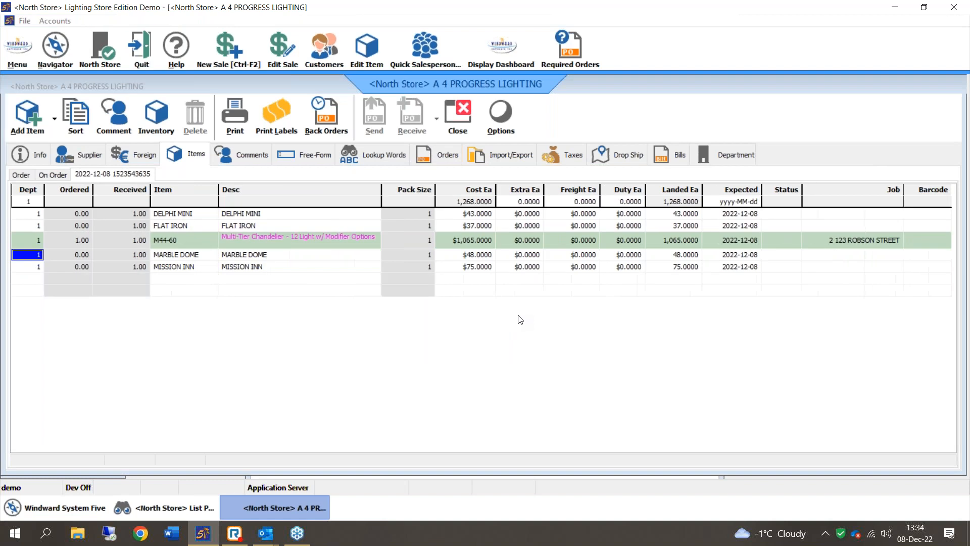
- Preview the receiving report with special order information and addresses, then close it
click(438, 292)
click(435, 306)
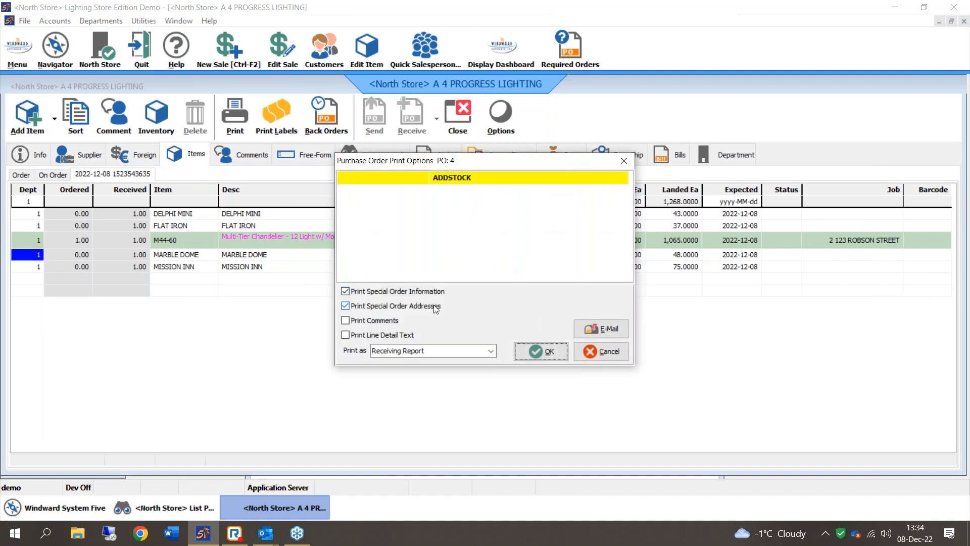
click(532, 353)
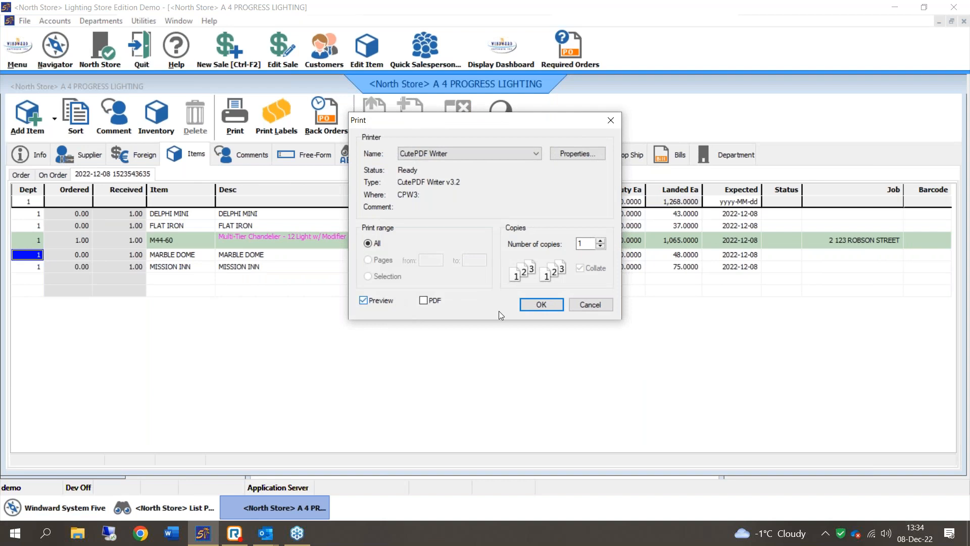
click(541, 305)
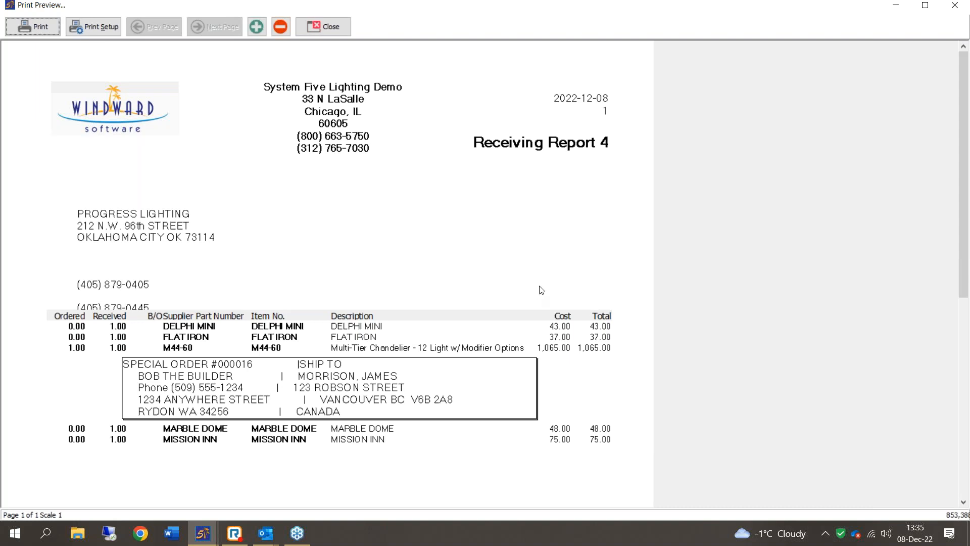
click(302, 27)
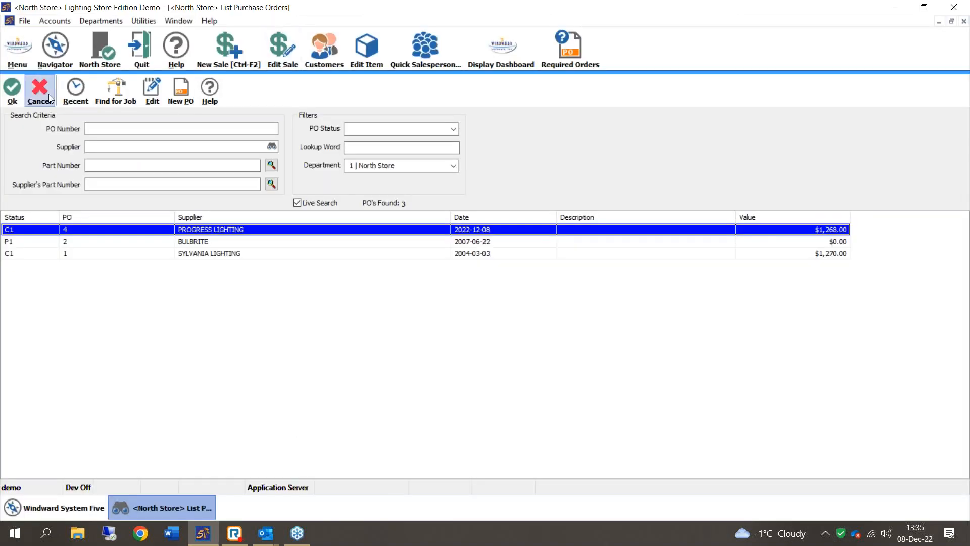
- Close the purchase order list and collapse the Purchases and Promotions navigator sections
click(49, 97)
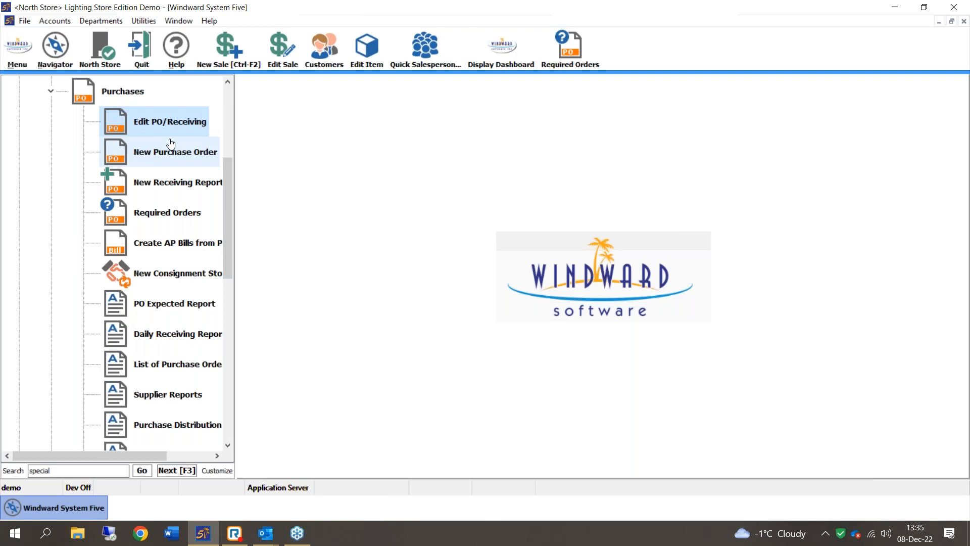
double_click(70, 89)
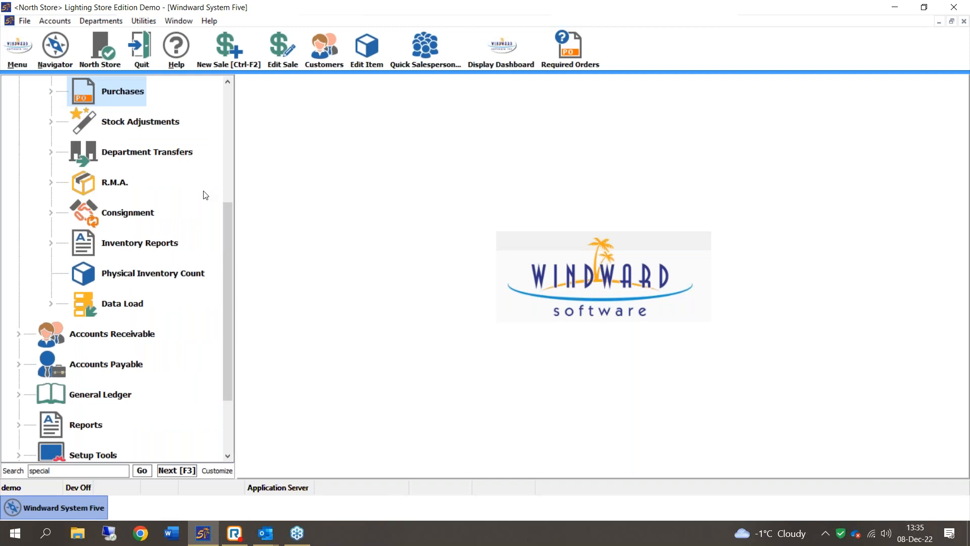
drag(227, 205, 222, 90)
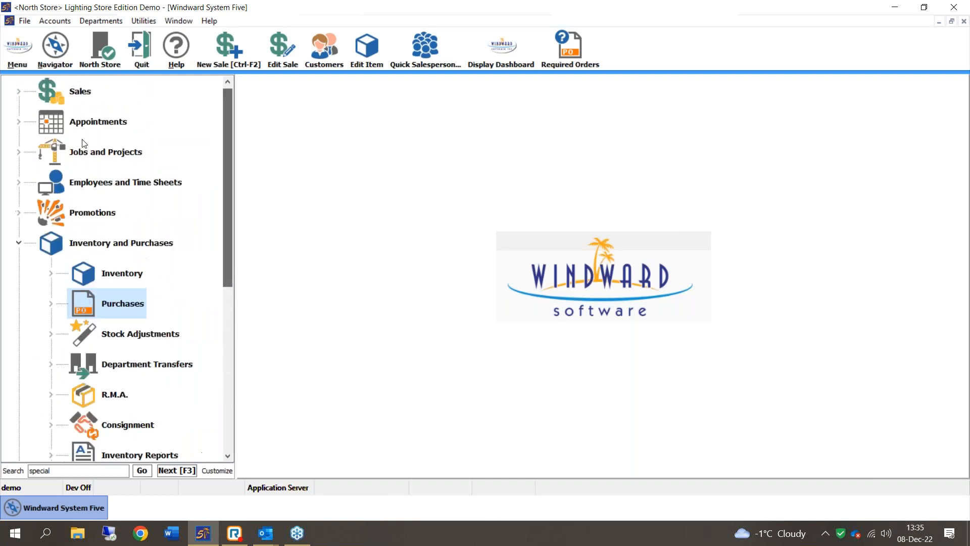
double_click(31, 222)
click(19, 212)
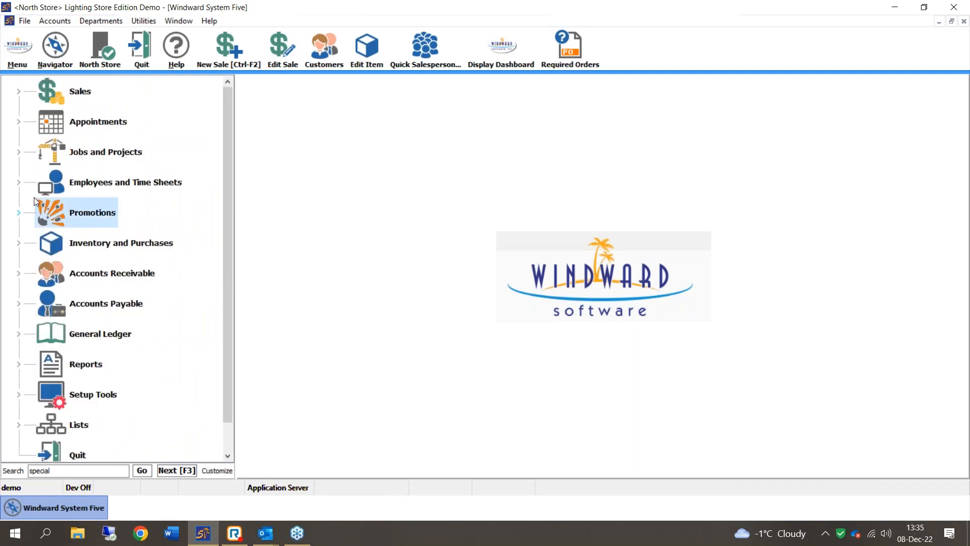
- Open Edit Sale under the Sales section to search existing invoices
click(361, 63)
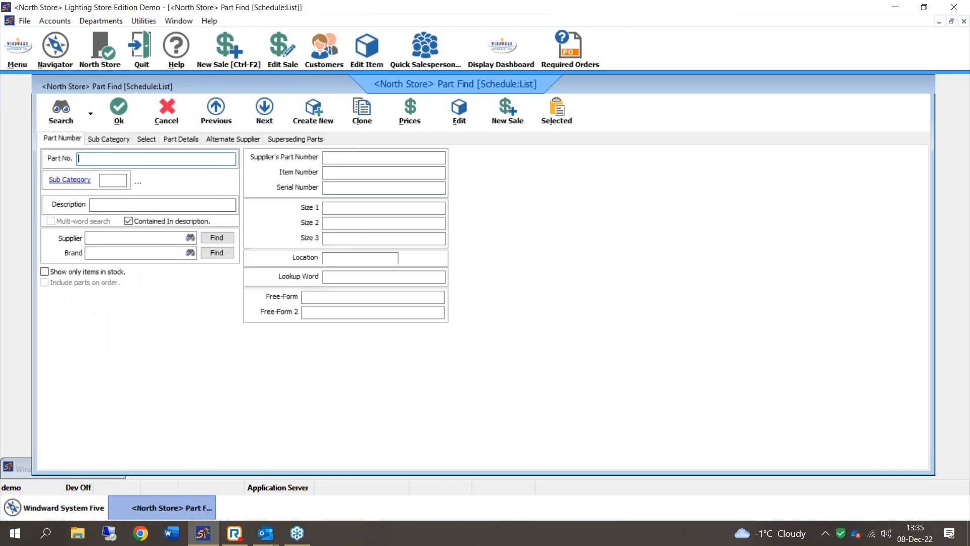
click(153, 126)
double_click(83, 96)
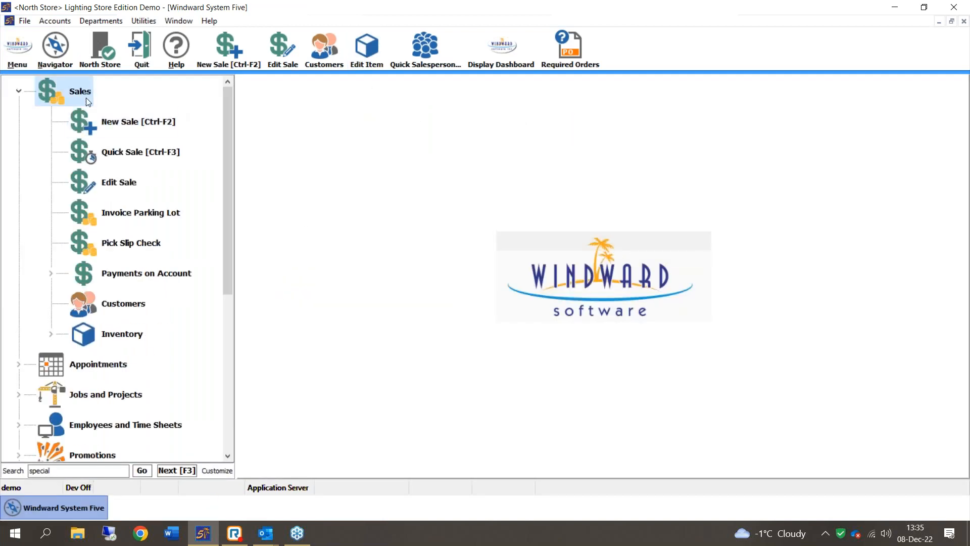
click(118, 181)
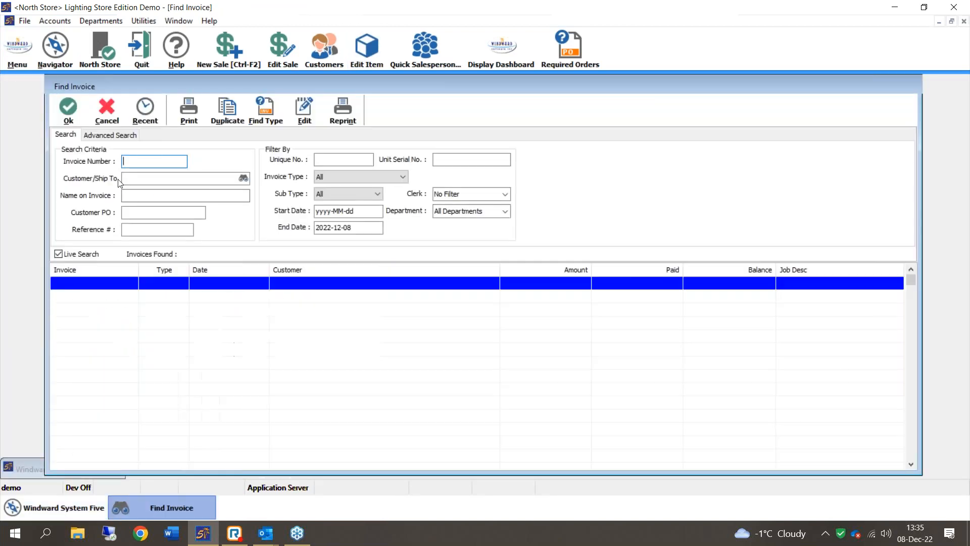
- Filter Find Invoice to W Work Order invoices, list recent ones and open 000016
click(379, 177)
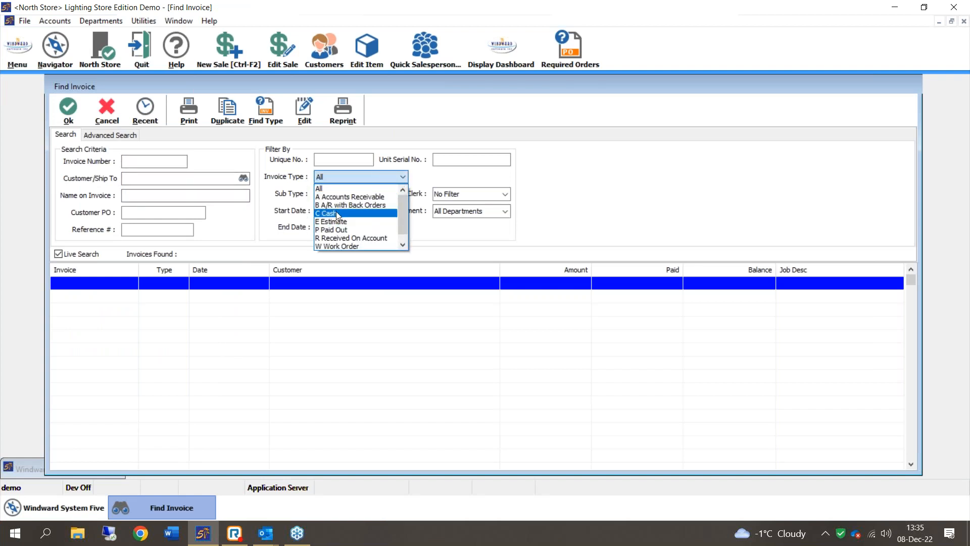
click(332, 245)
click(377, 195)
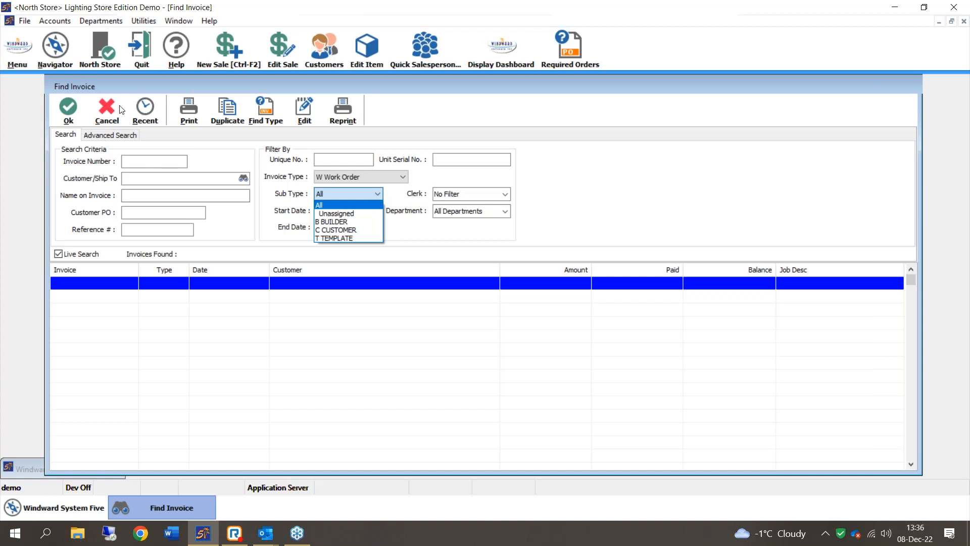
click(135, 106)
click(159, 107)
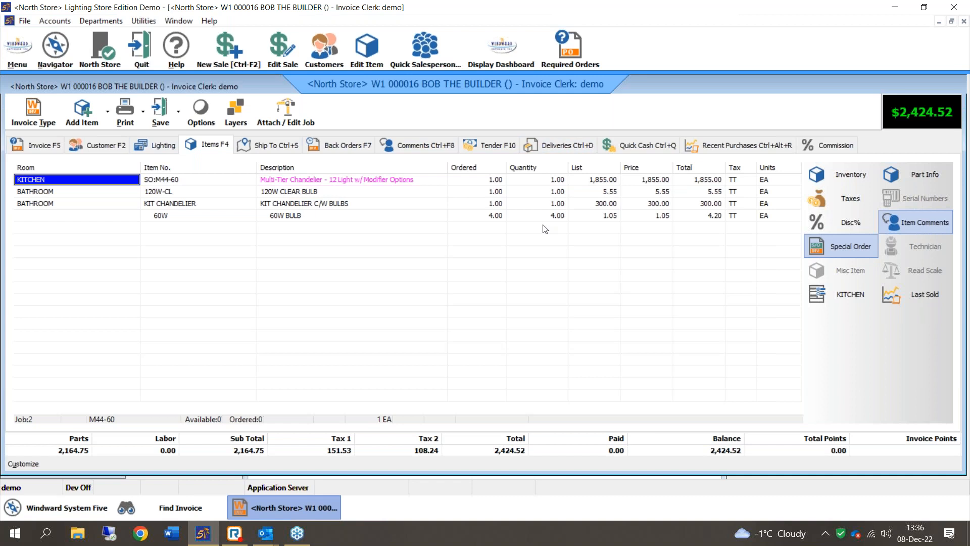
- Select the KIT CHANDELIER line and extend the block down to its 60W bulb line
click(39, 125)
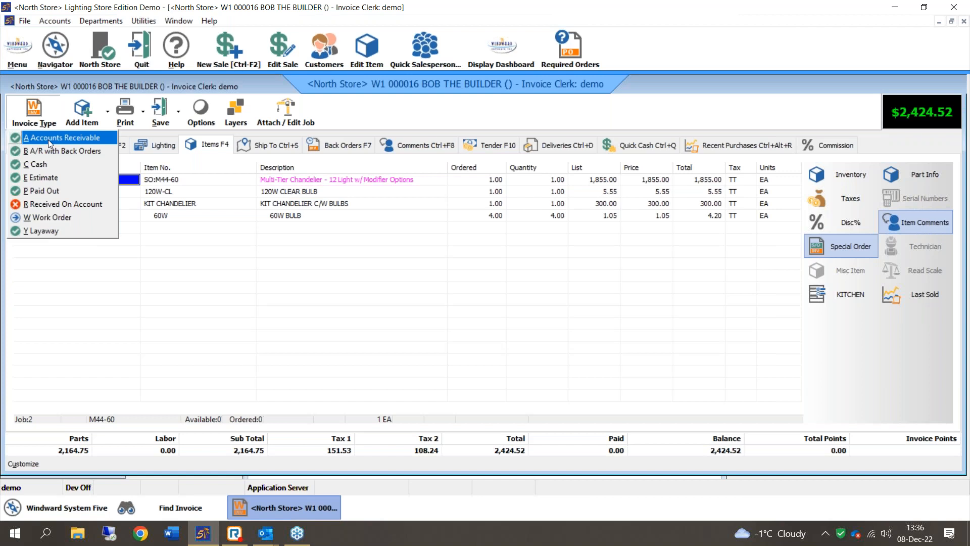
click(261, 204)
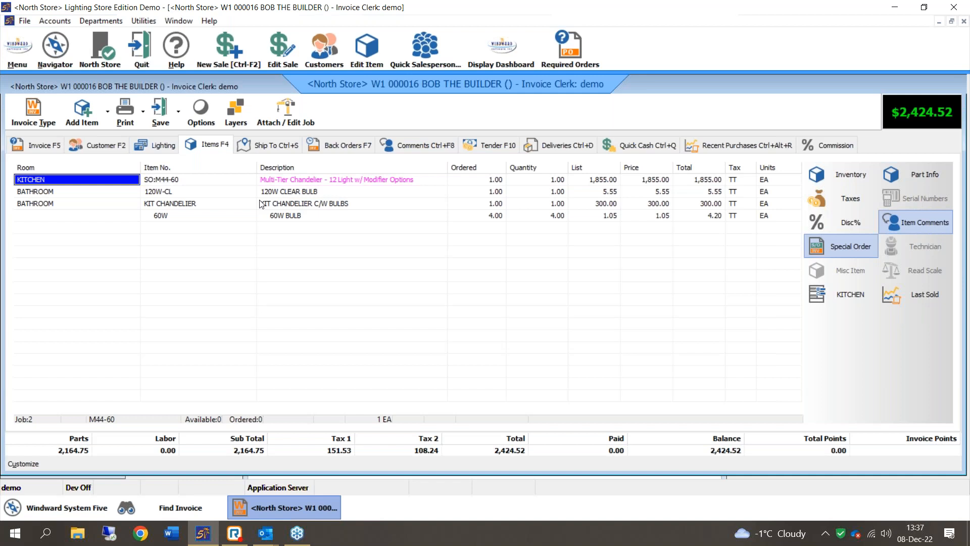
click(173, 204)
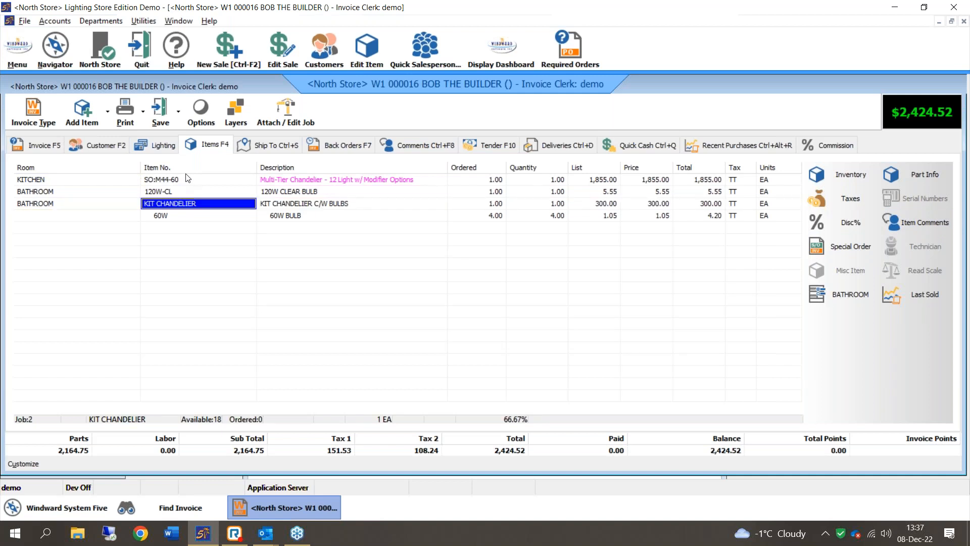
key(Down)
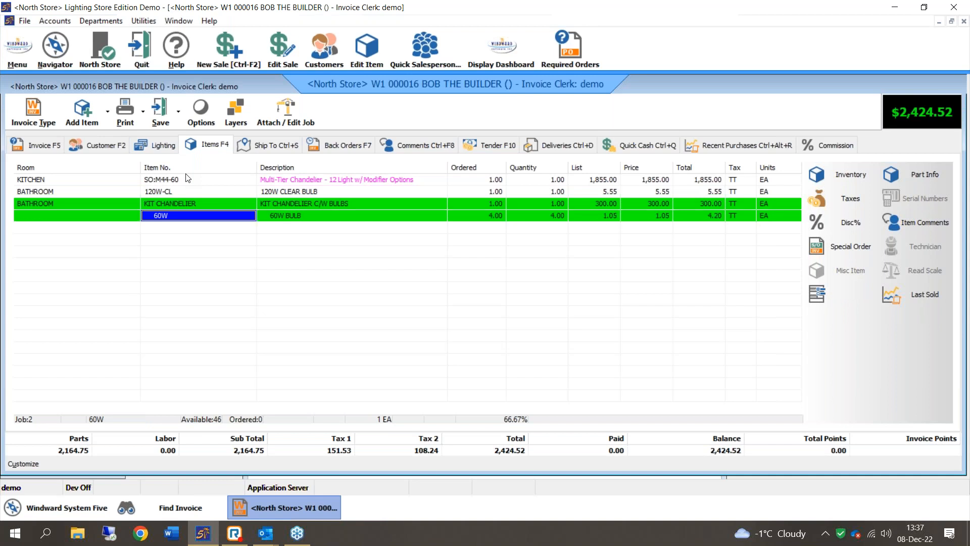
click(208, 125)
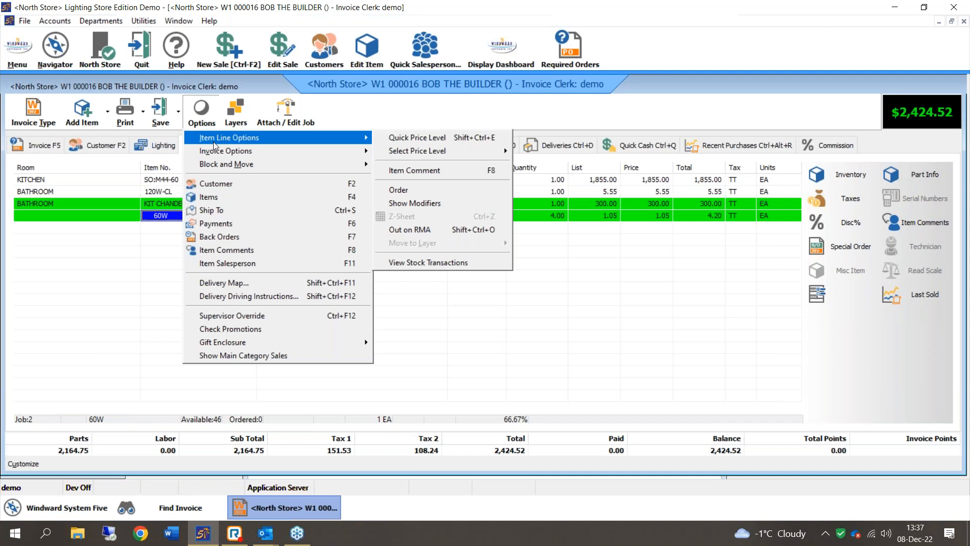
mouse_move(214, 152)
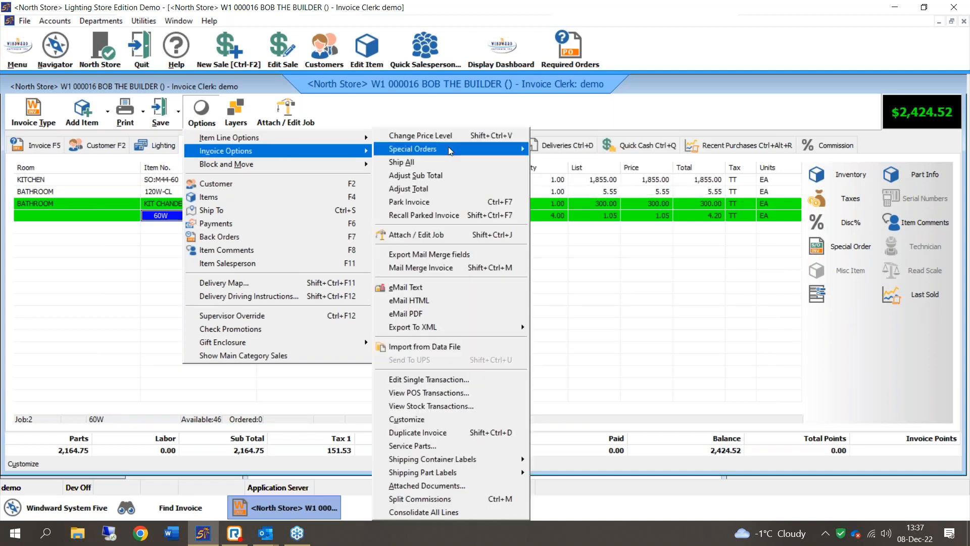
mouse_move(450, 150)
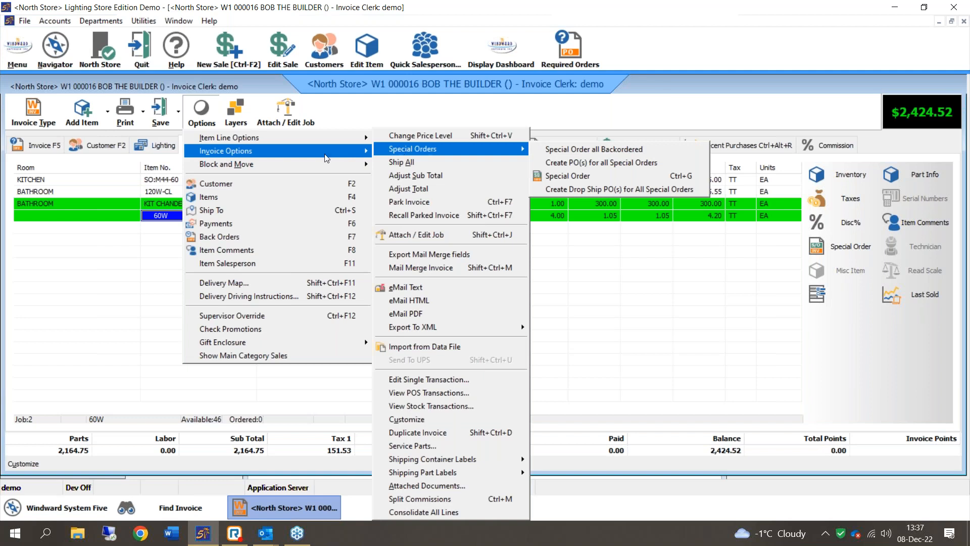
mouse_move(322, 165)
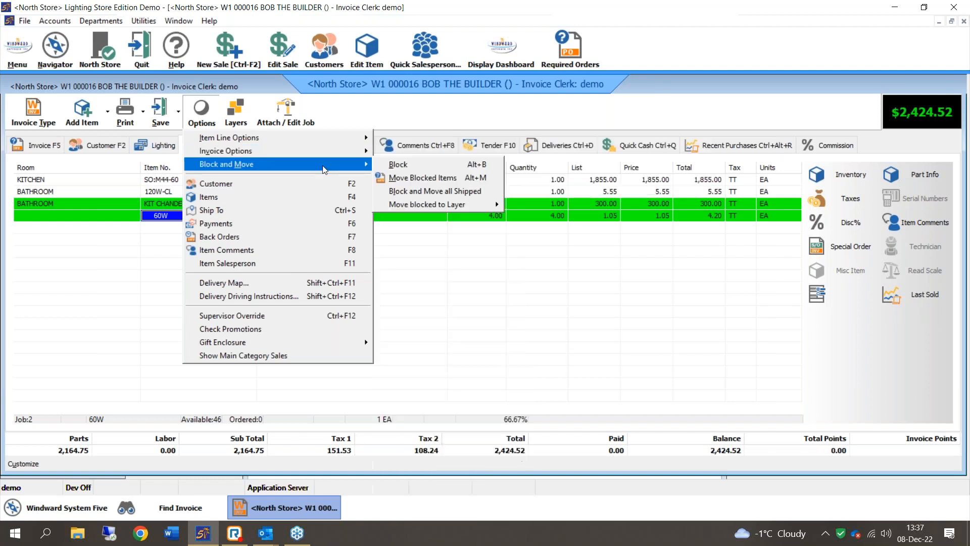
click(422, 178)
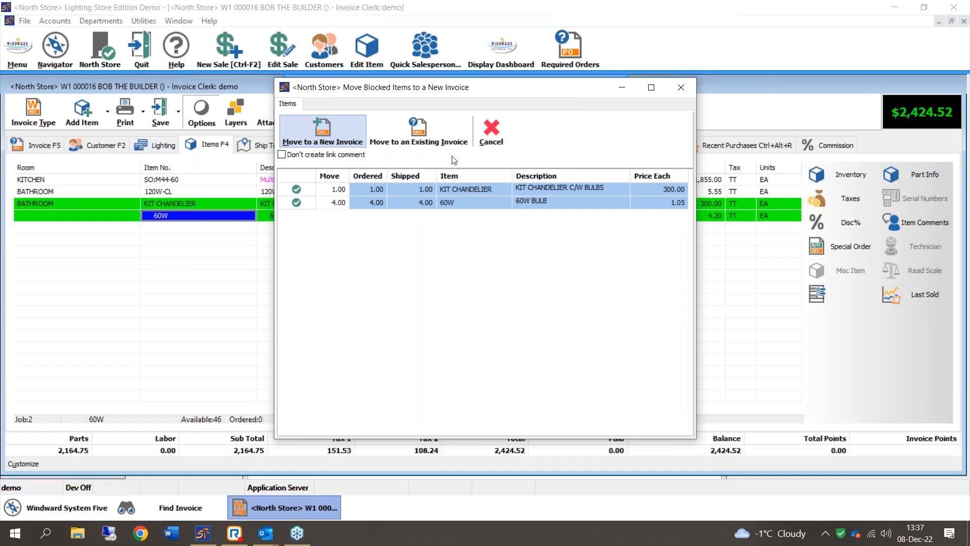
click(488, 132)
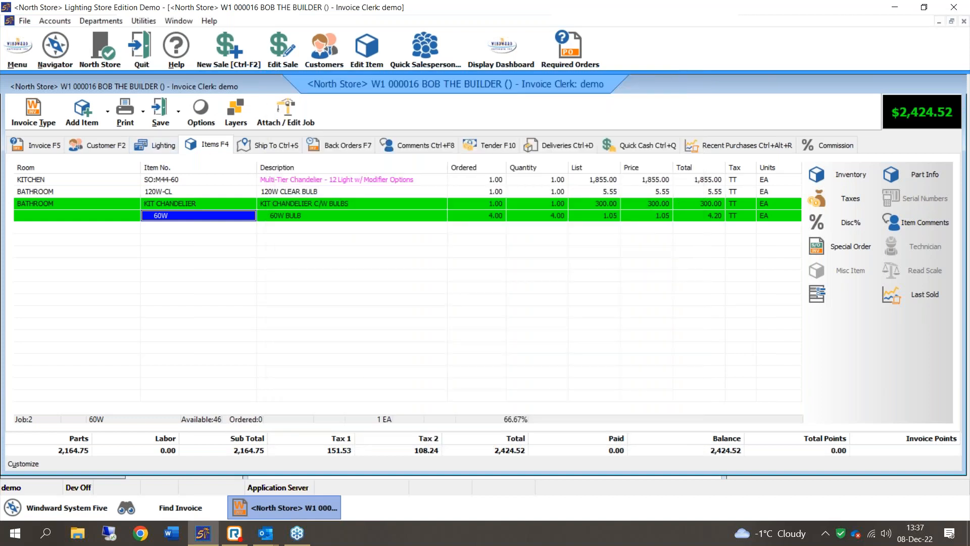
click(23, 120)
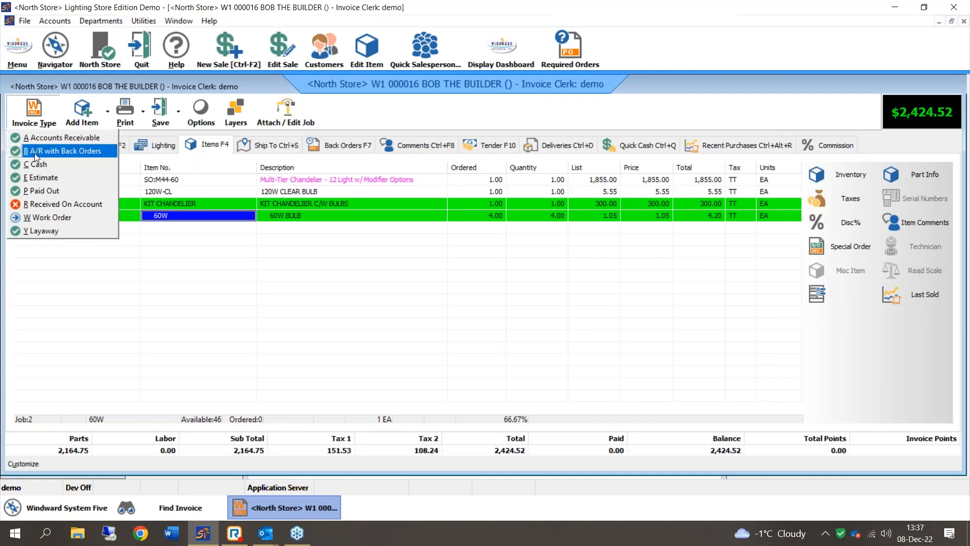
- Switch the Invoice Type from W Work Order to A Accounts Receivable and save
click(212, 217)
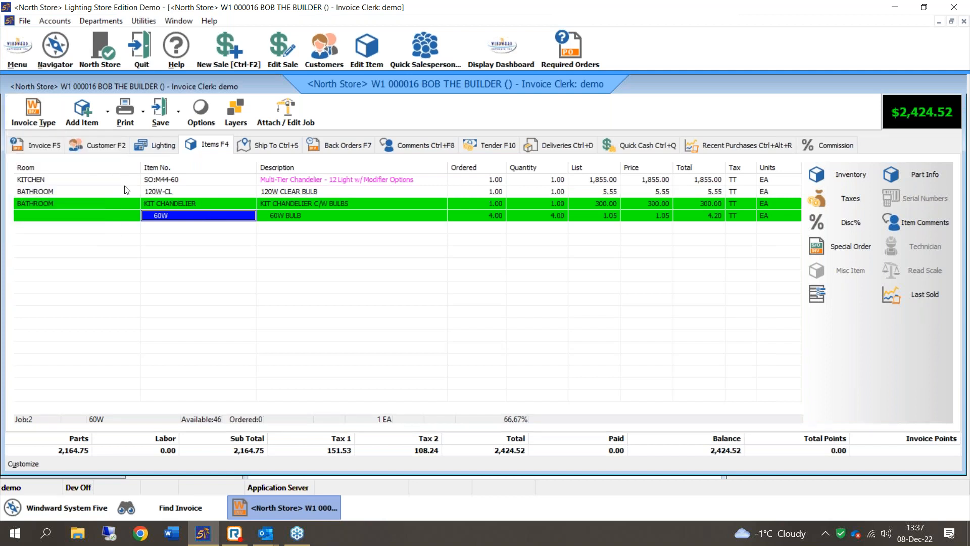
click(44, 110)
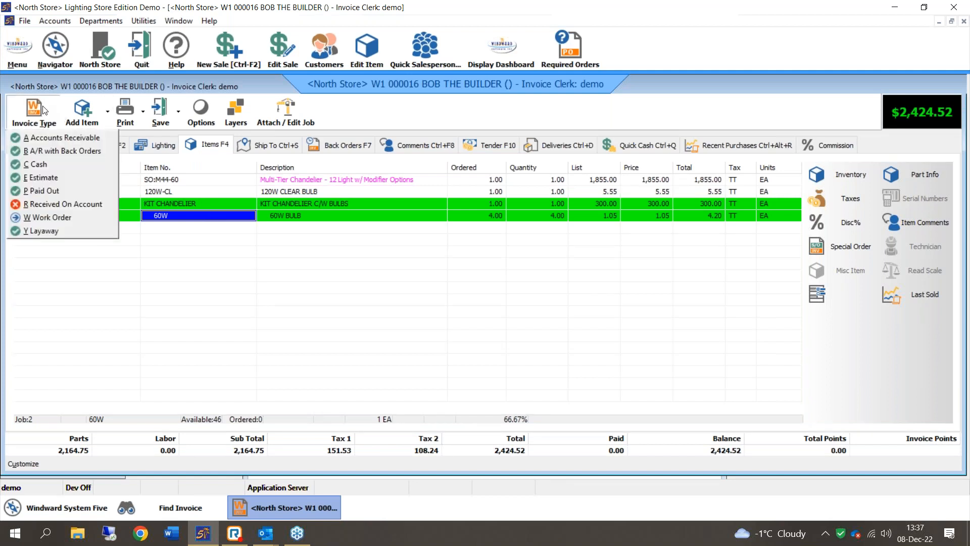
click(53, 138)
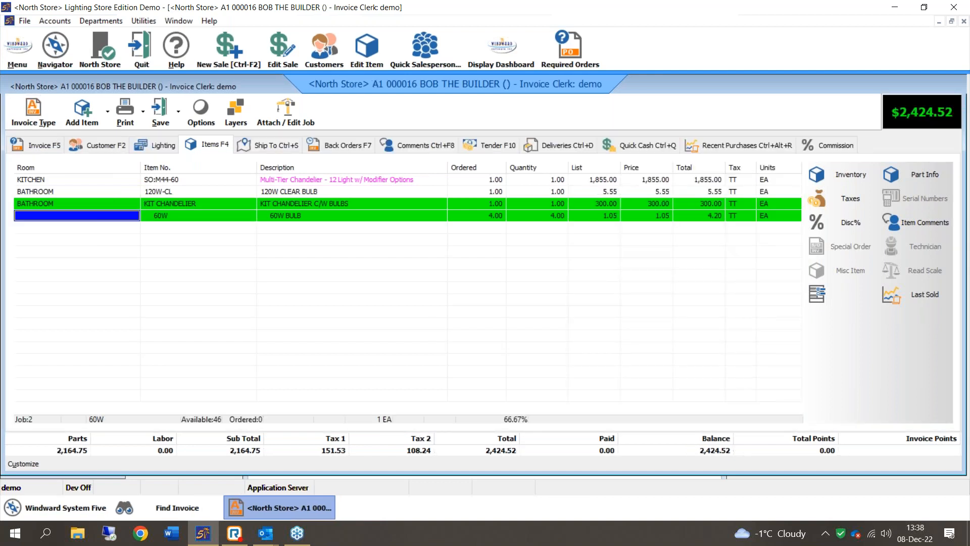
click(158, 99)
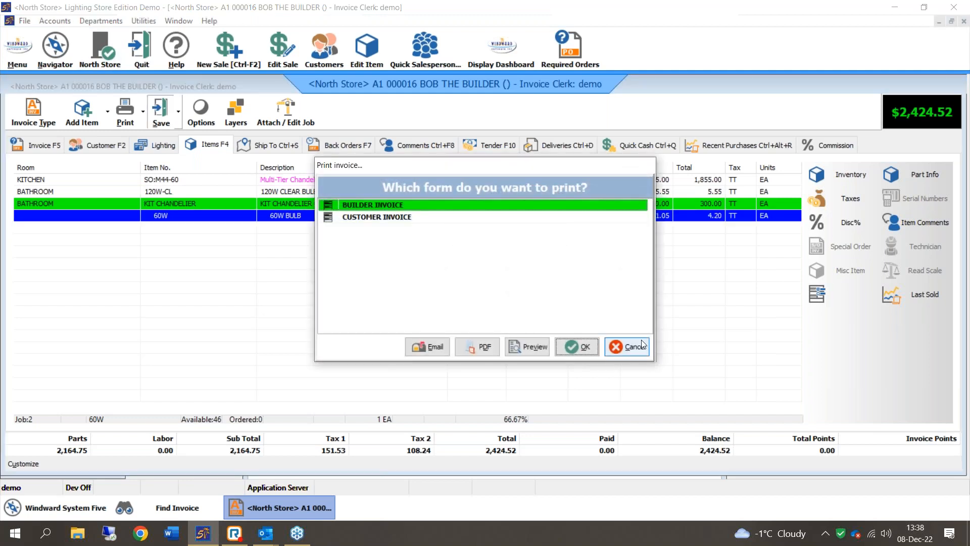
- Skip printing the saved invoice and restore the main navigator window
click(643, 345)
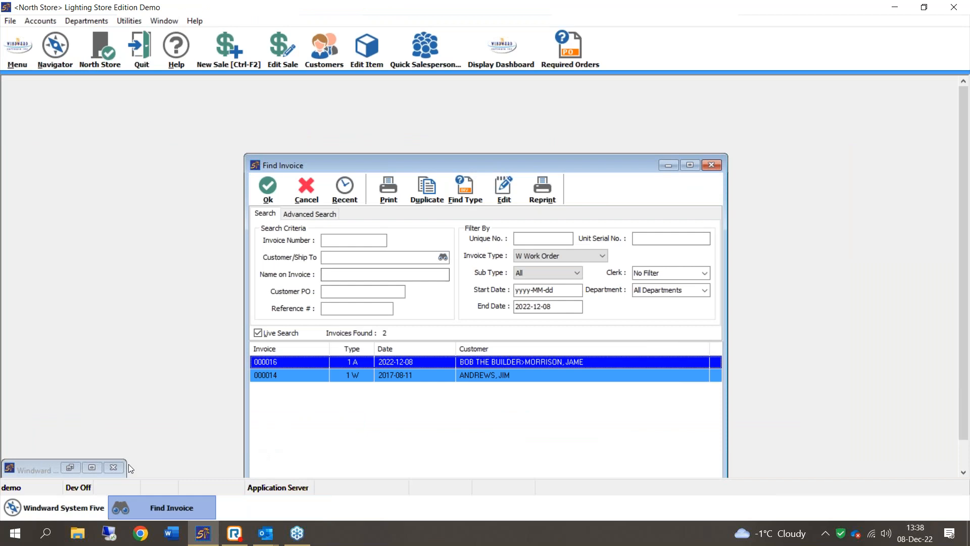
click(96, 467)
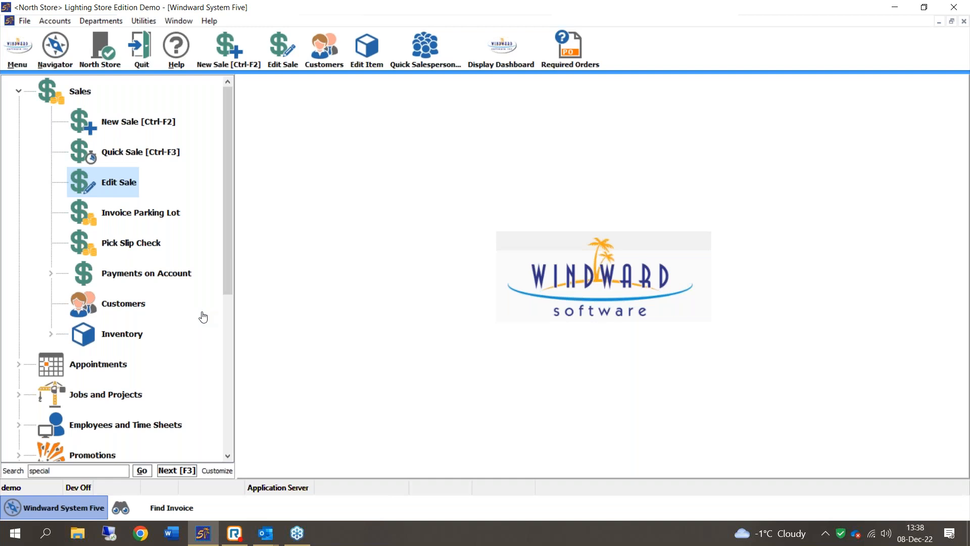
- Open the Statements report under Accounts Receivable > A/R Reports
double_click(59, 99)
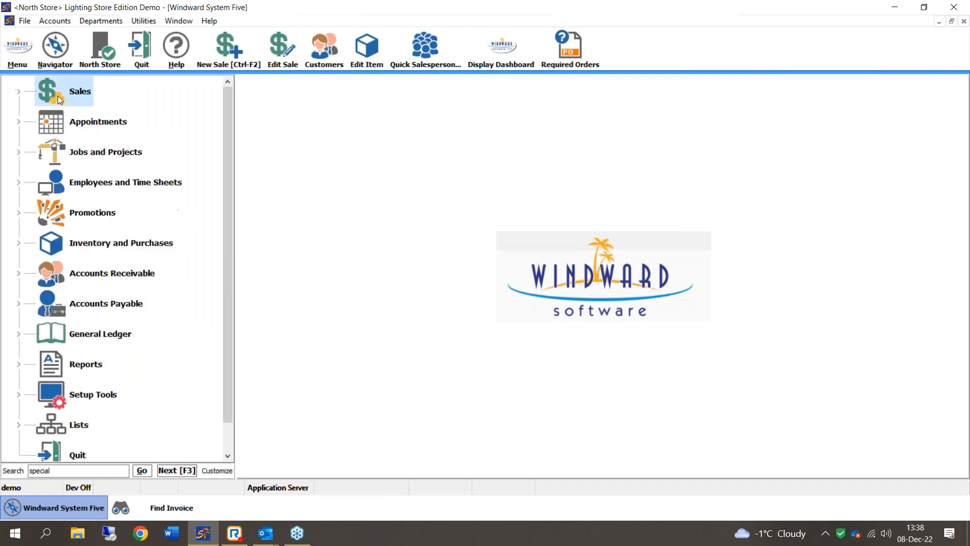
double_click(102, 302)
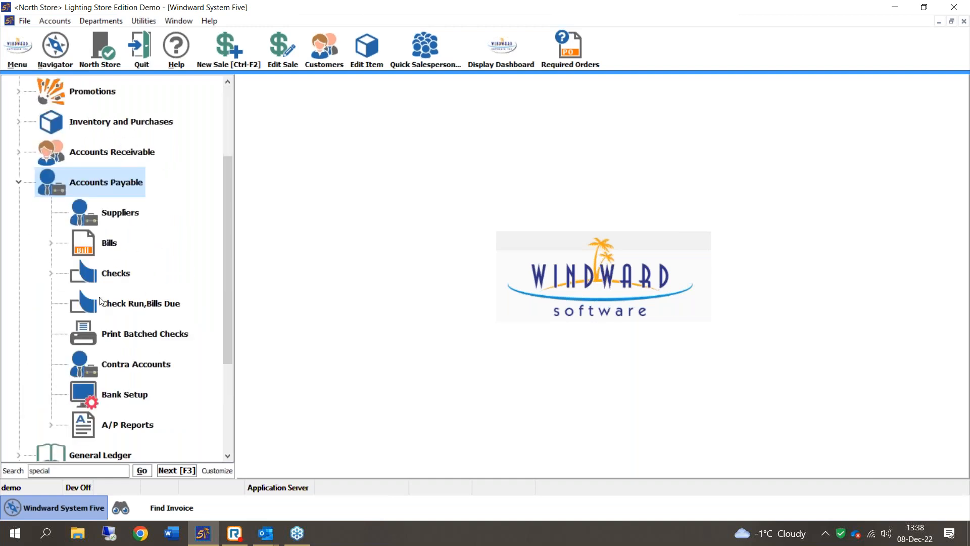
double_click(99, 152)
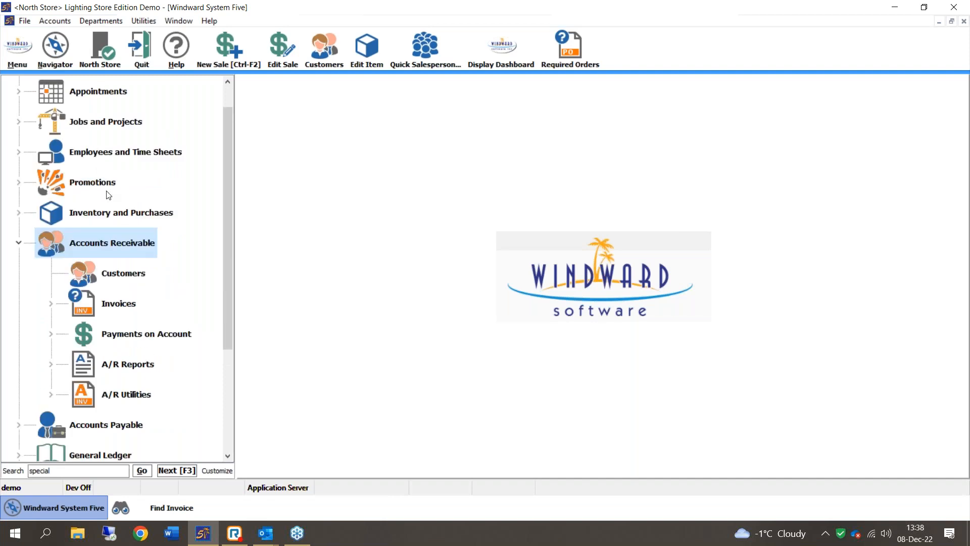
double_click(120, 359)
double_click(116, 303)
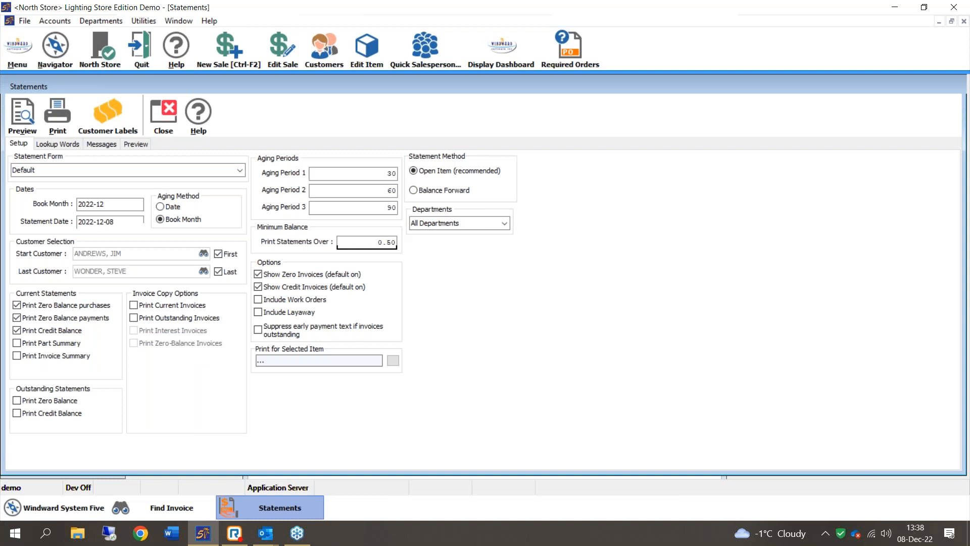
- Preview statements, showing one customer owing $2,424.52, then close the report
click(29, 126)
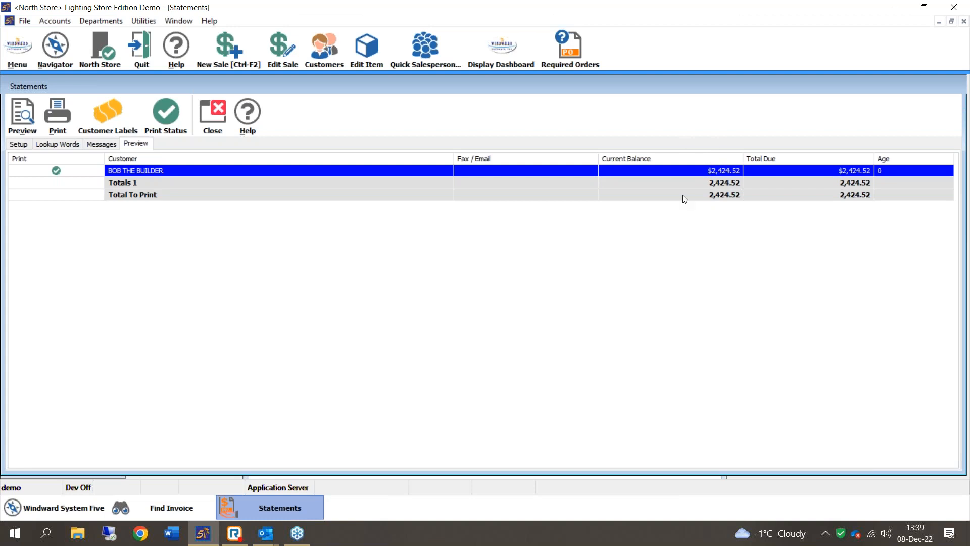
click(65, 115)
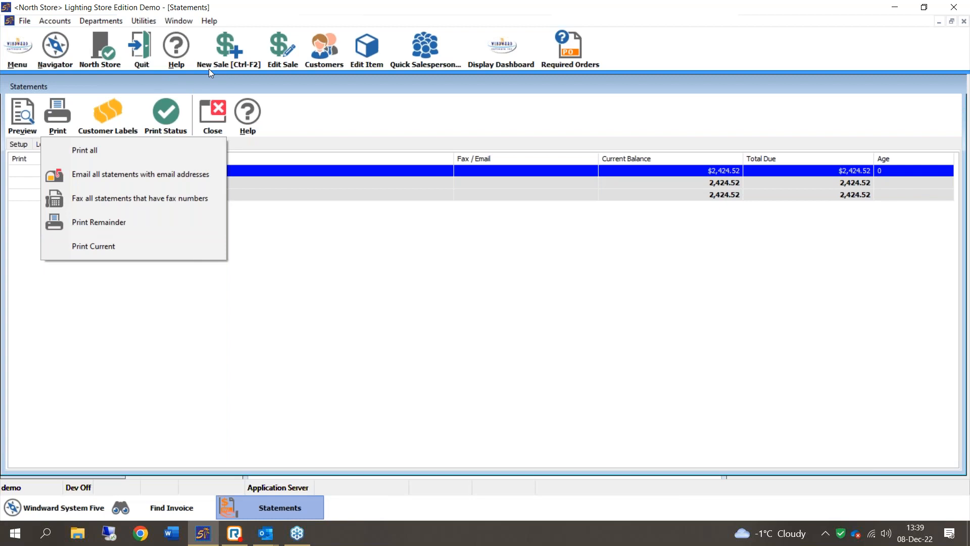
click(218, 99)
click(217, 105)
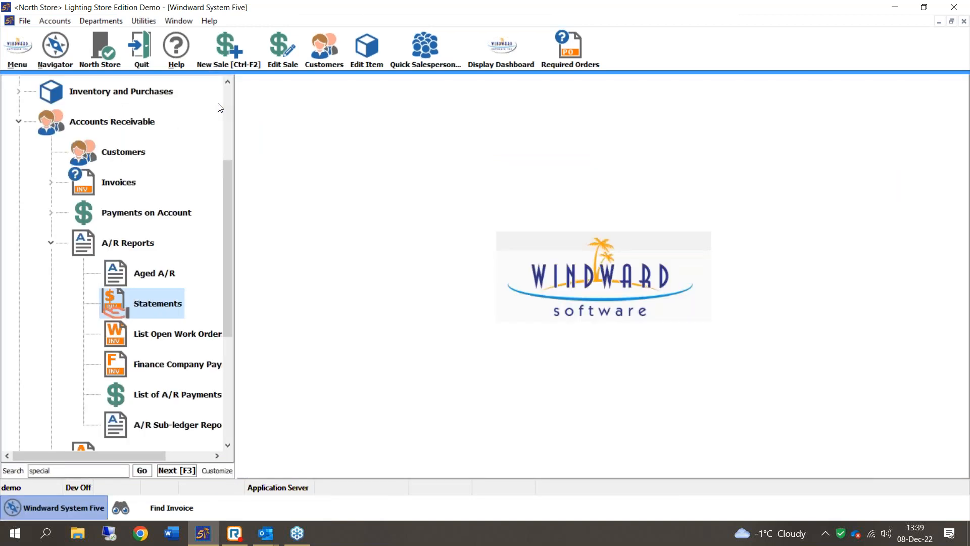
double_click(120, 127)
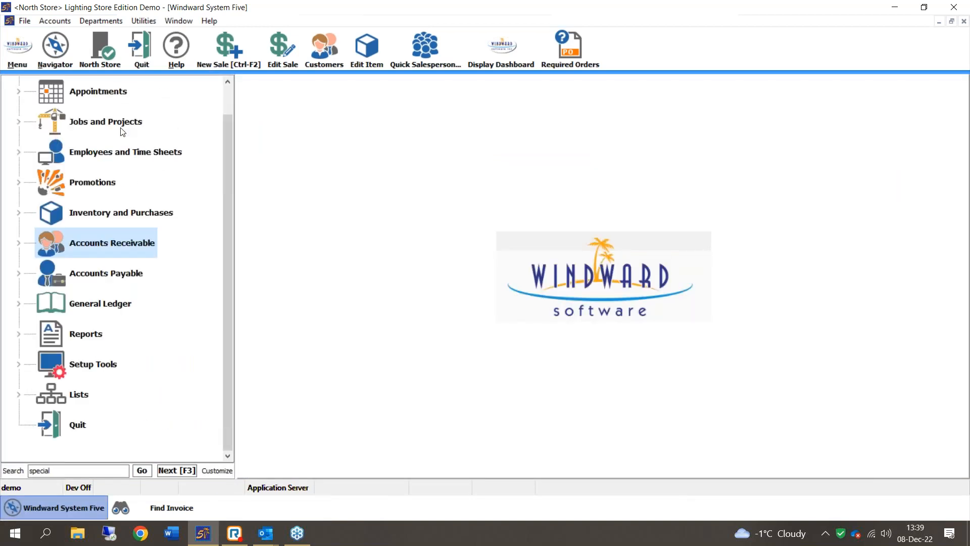
double_click(88, 277)
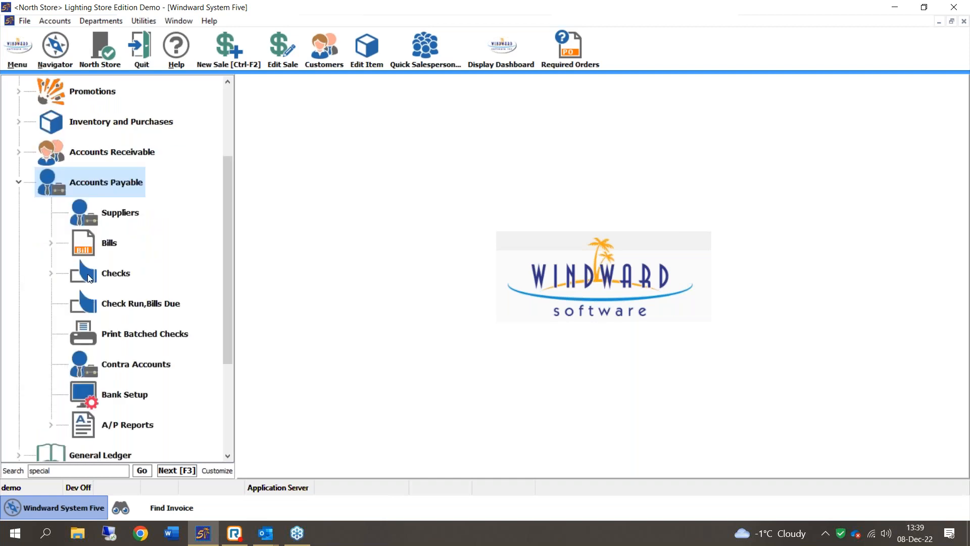
double_click(103, 245)
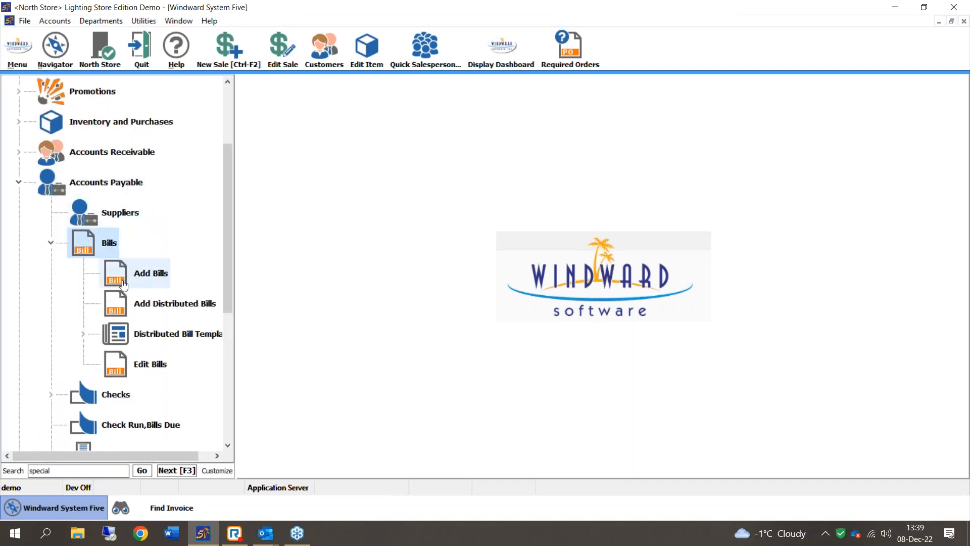
click(124, 285)
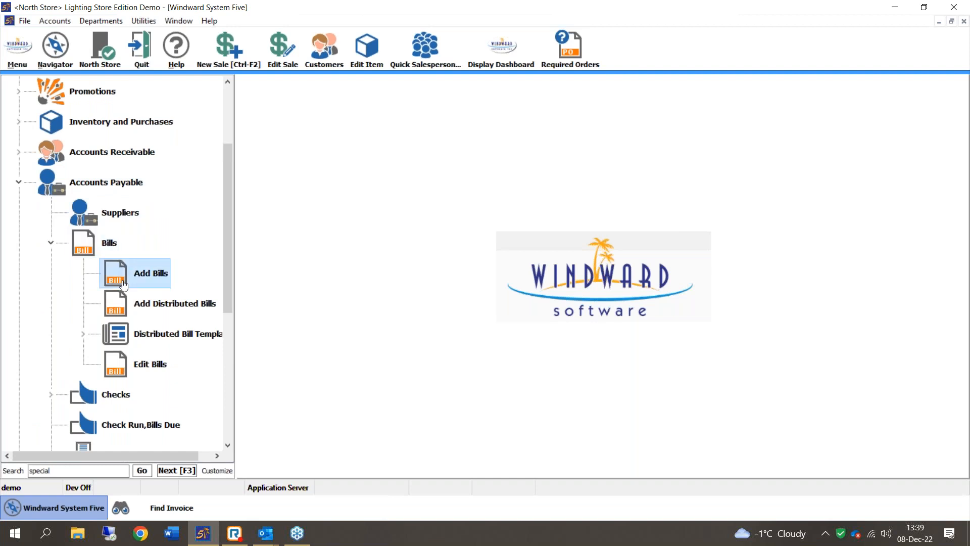
double_click(124, 286)
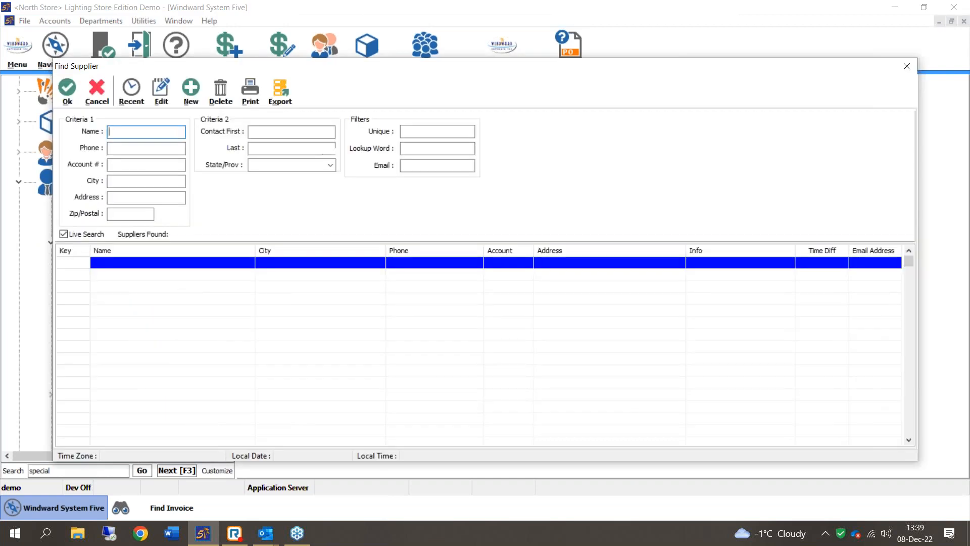
text(cal)
key(BackSpace)
key(BackSpace)
key(BackSpace)
text(pro)
double_click(138, 278)
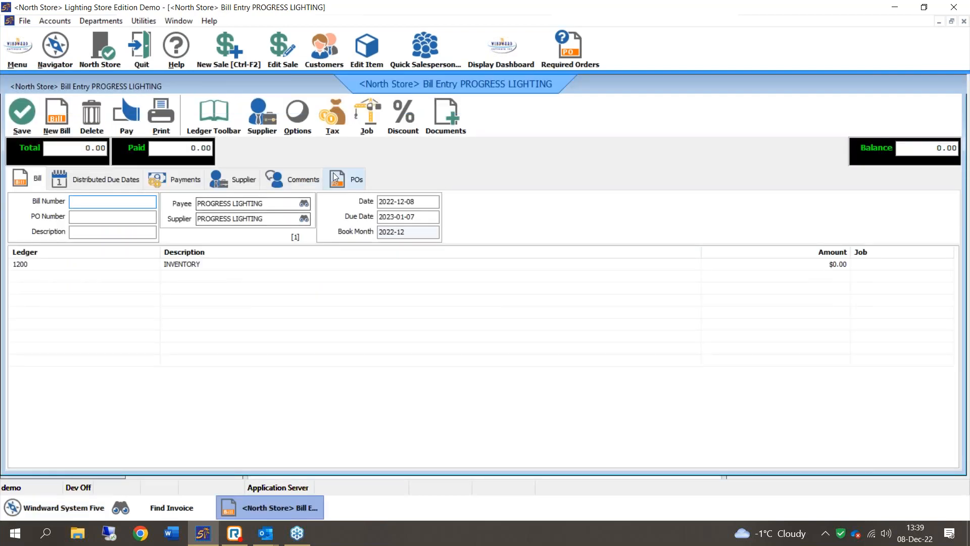
click(335, 178)
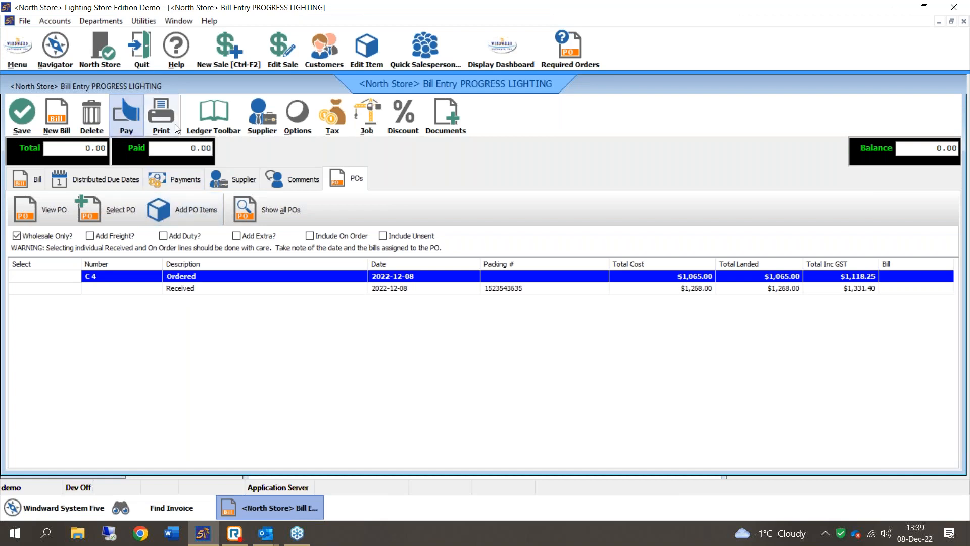
click(96, 125)
click(540, 287)
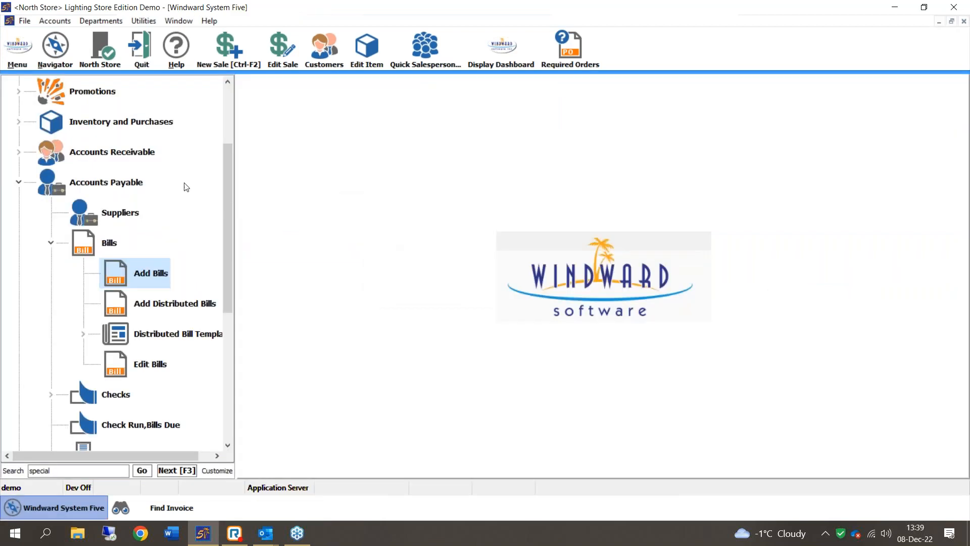
click(118, 185)
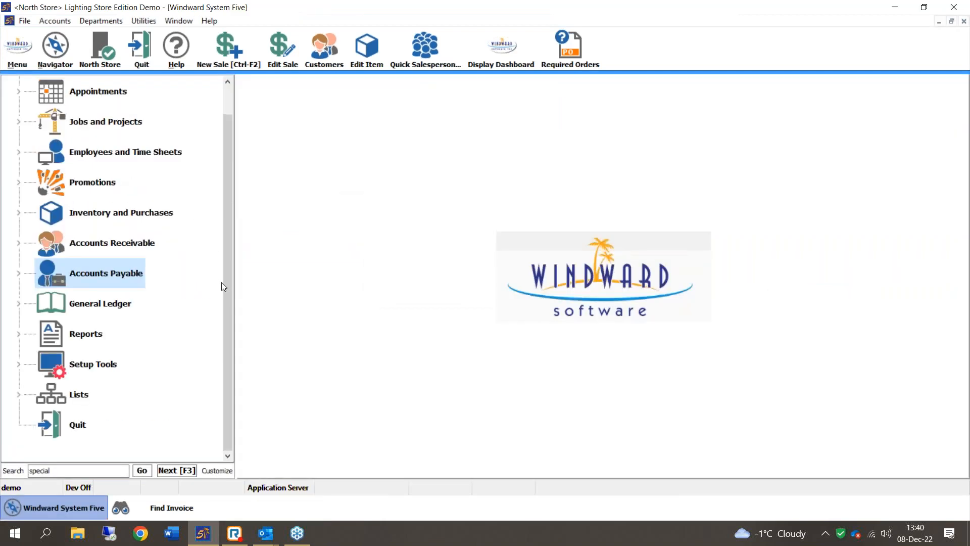
drag(225, 284, 226, 247)
drag(221, 191, 220, 150)
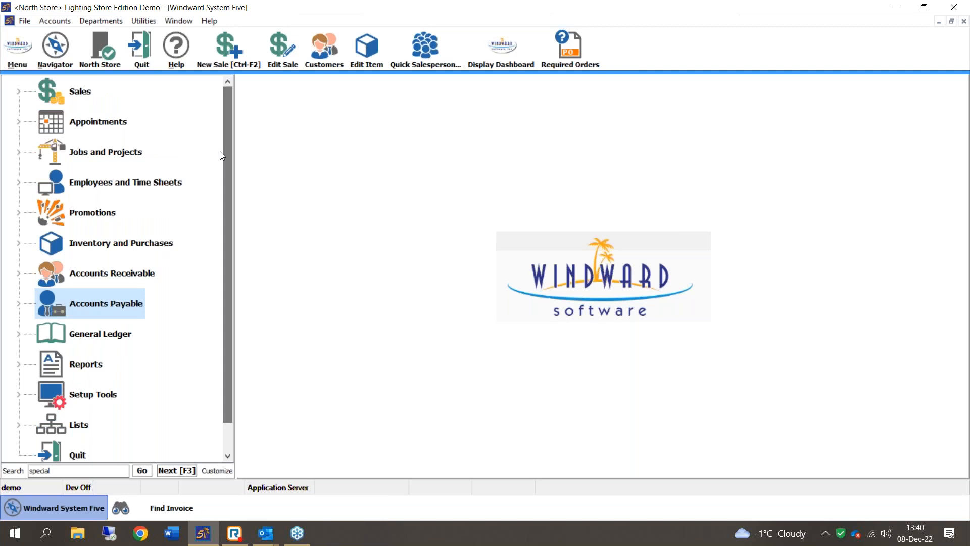